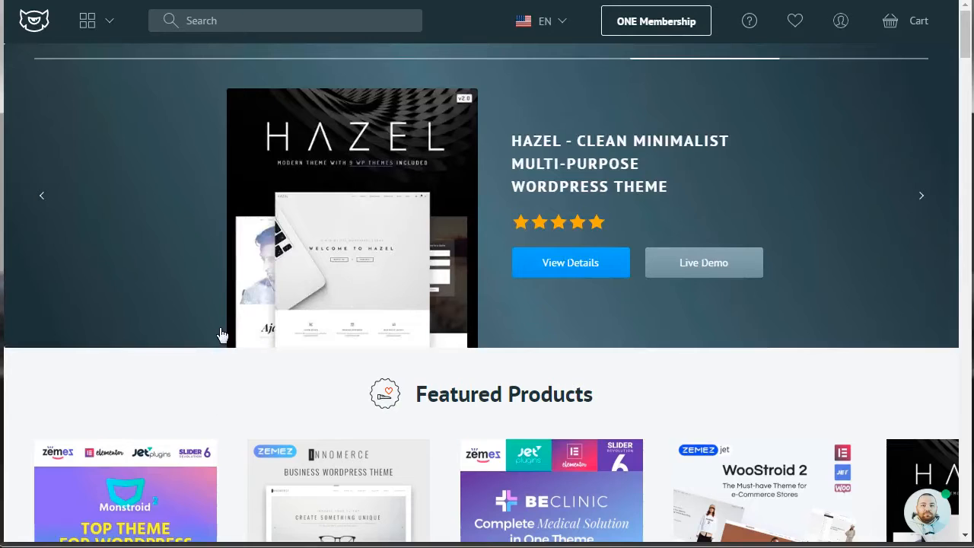
Step: Open the WooCommerce Themes category from the website templates catalogue
click(100, 33)
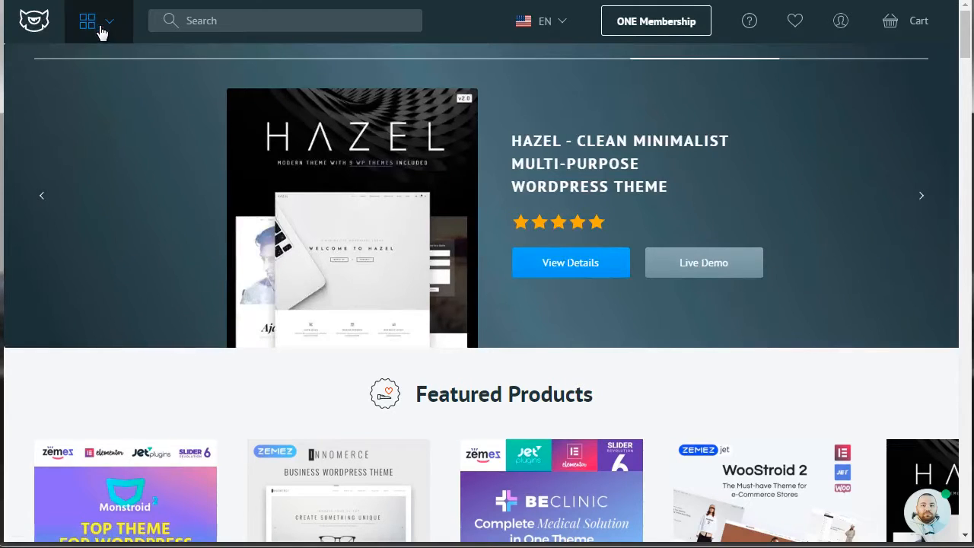
mouse_move(152, 202)
mouse_move(220, 72)
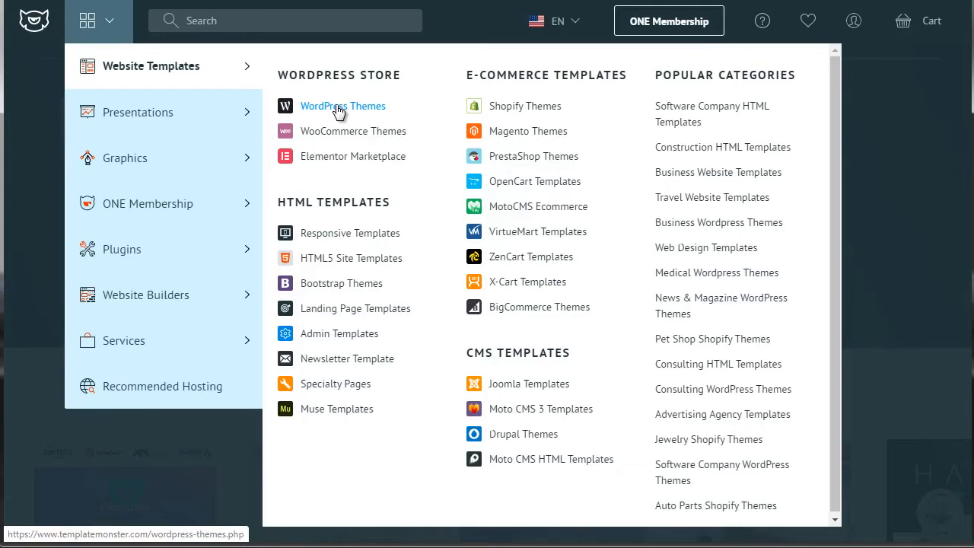
click(339, 135)
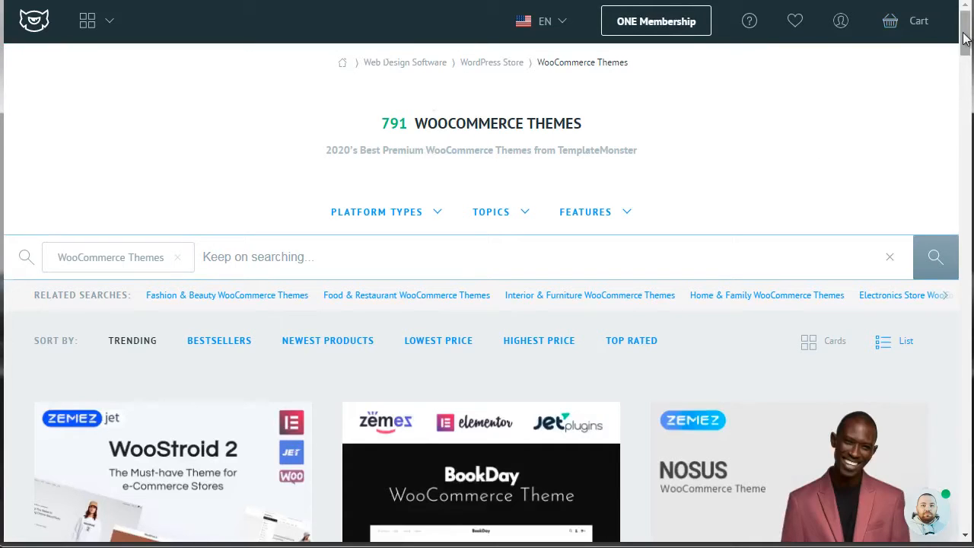
Step: Search within the WooCommerce themes for "books"
drag(965, 38, 965, 58)
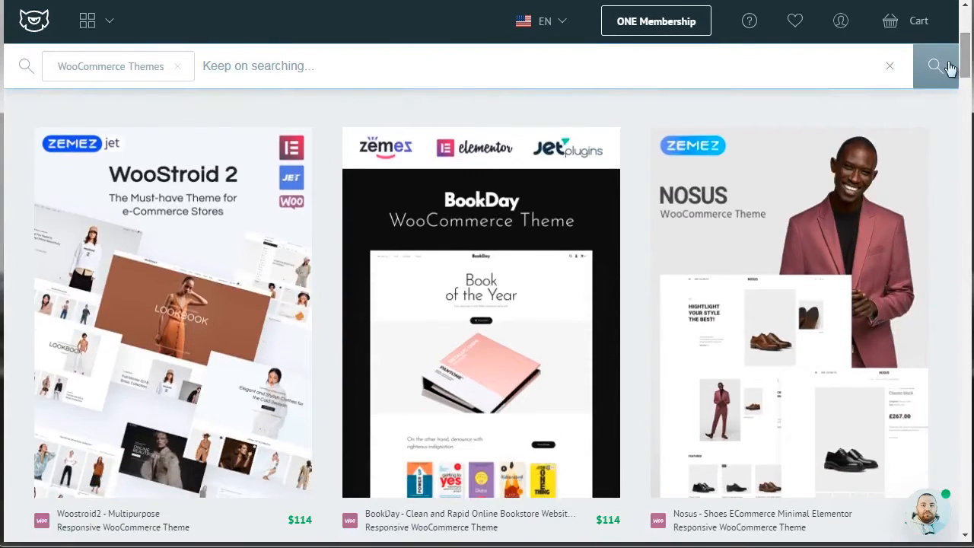
drag(968, 50, 967, 96)
mouse_move(397, 326)
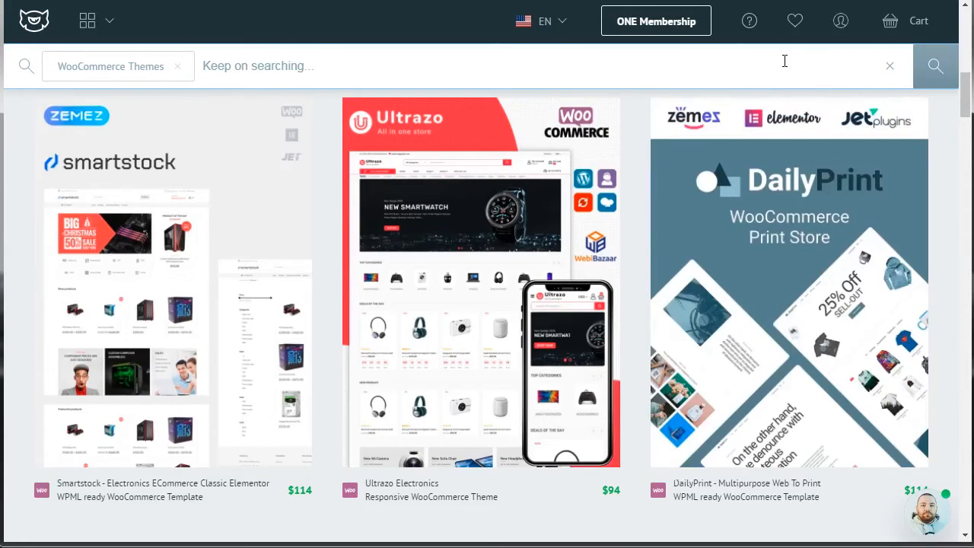
click(281, 64)
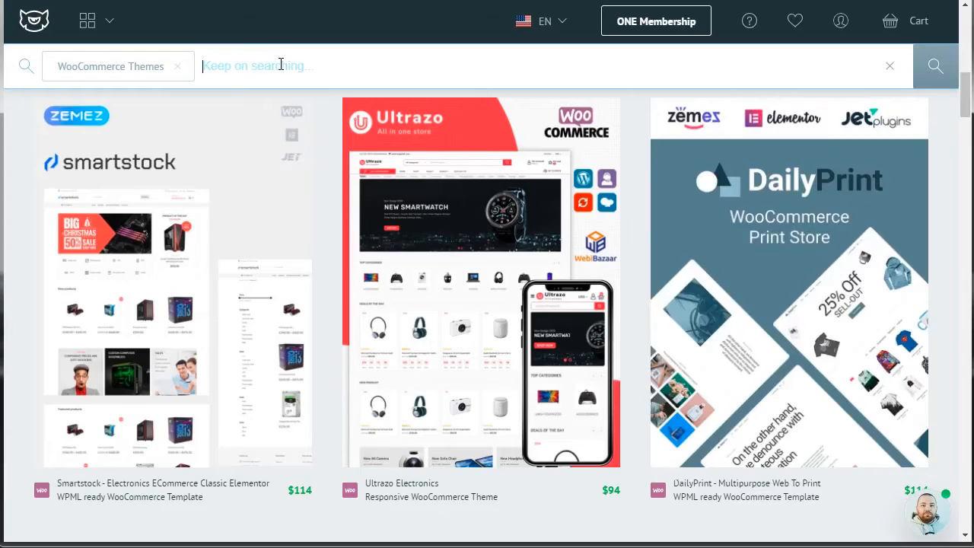
text(books)
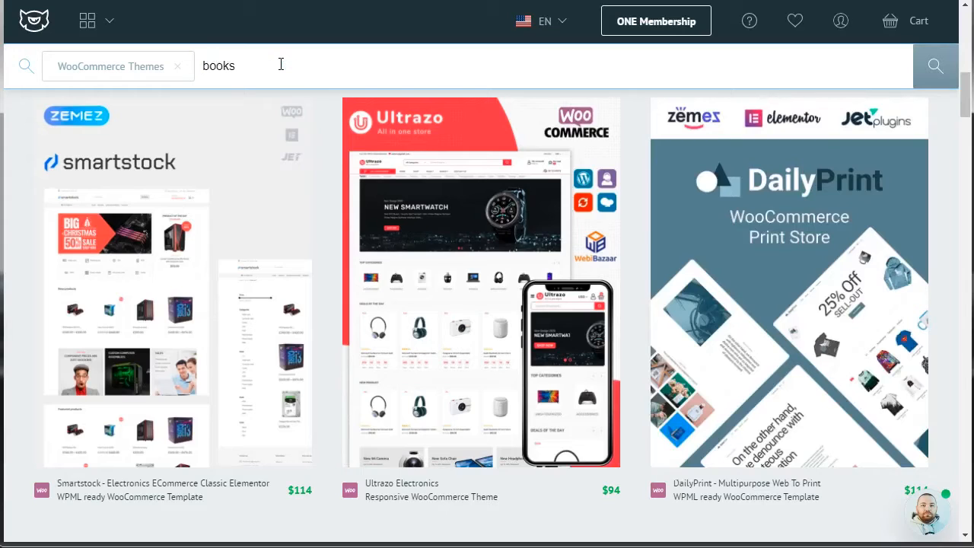
key(Return)
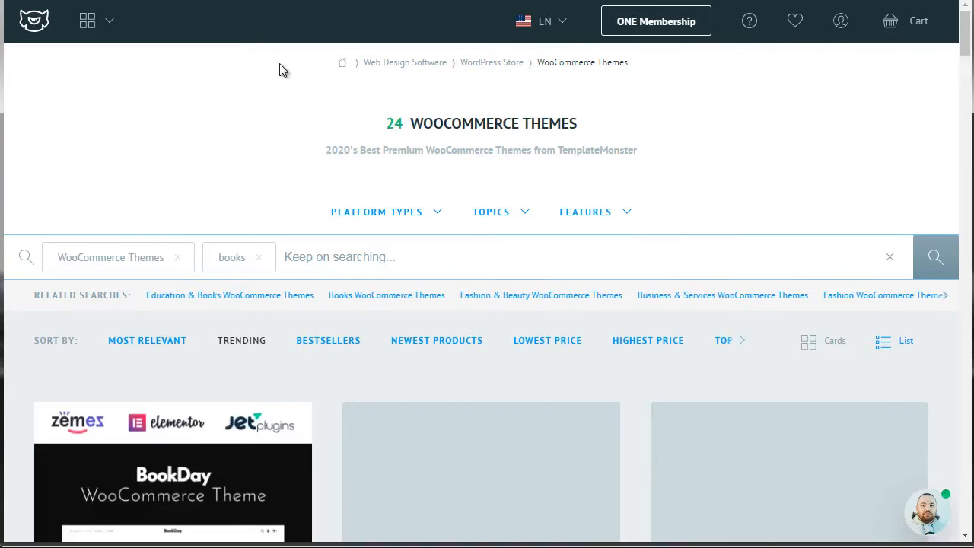
Step: Browse the book theme results and open the details page of the Booksell - Books & Stationery Store theme
drag(962, 36, 963, 66)
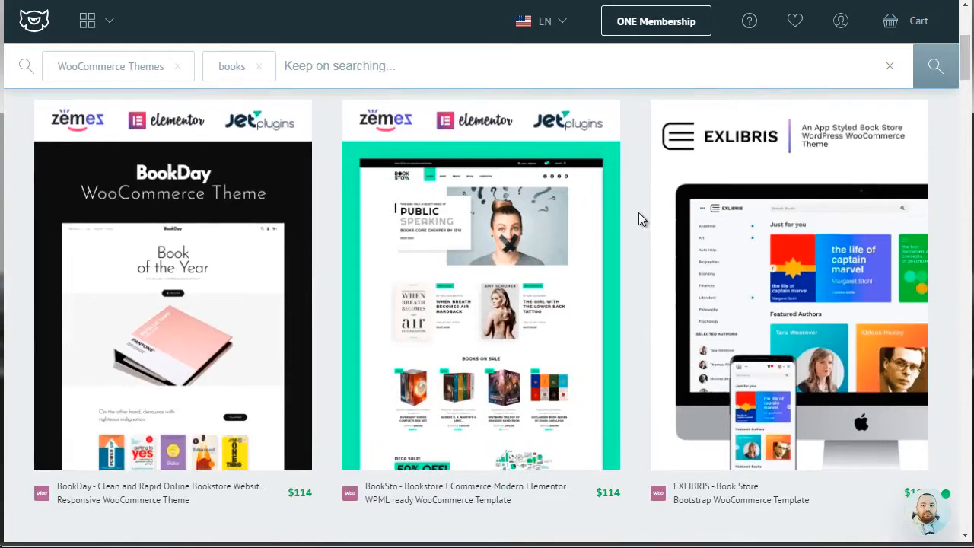
drag(964, 77, 968, 143)
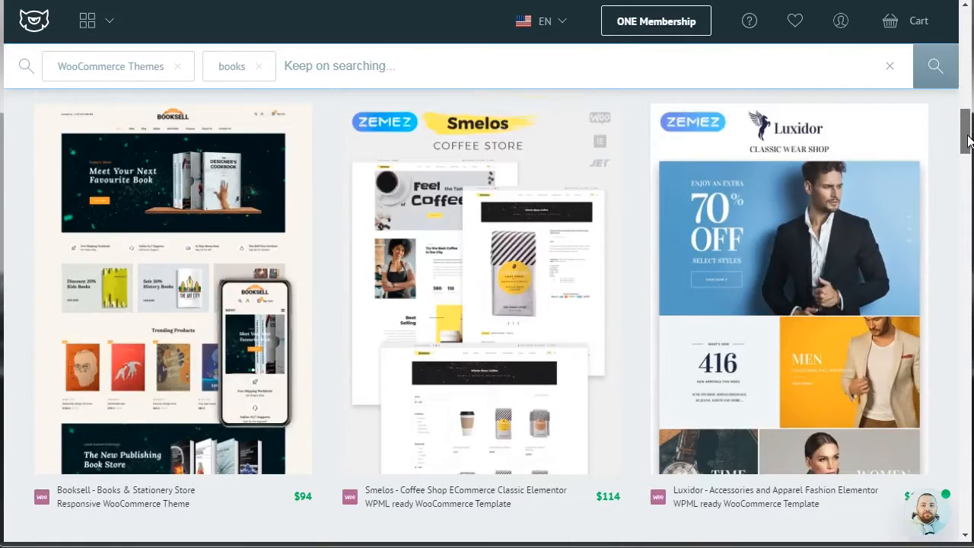
drag(969, 141, 965, 136)
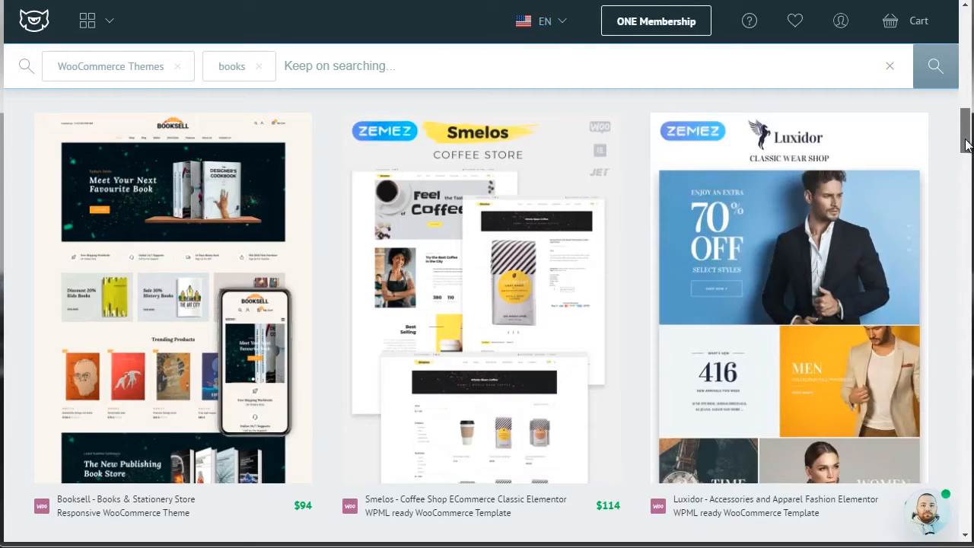
scroll(966, 144, down, 5)
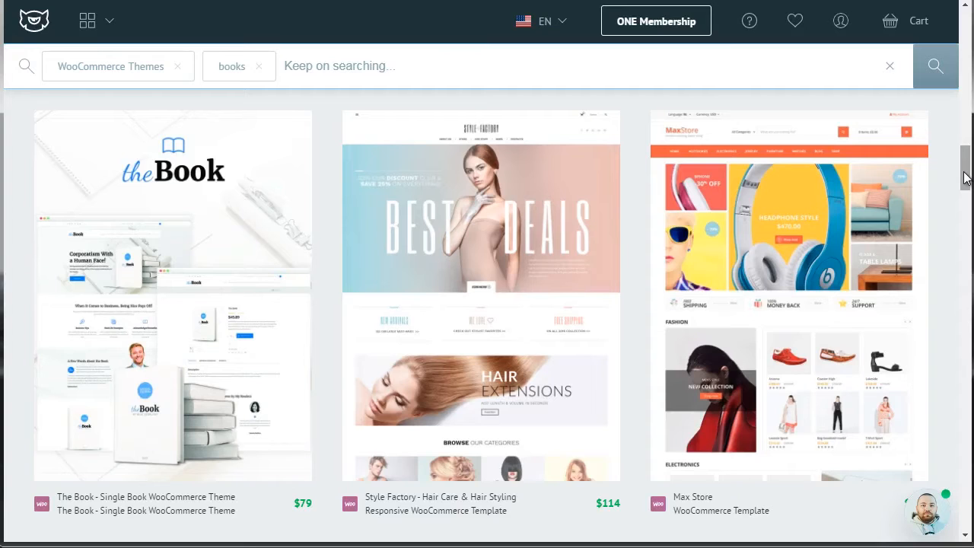
drag(964, 177, 965, 134)
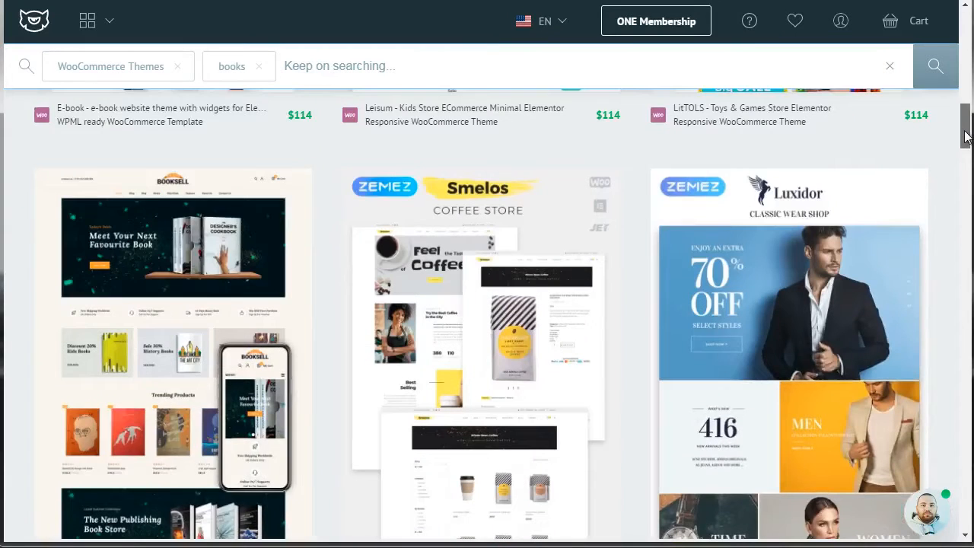
mouse_move(235, 191)
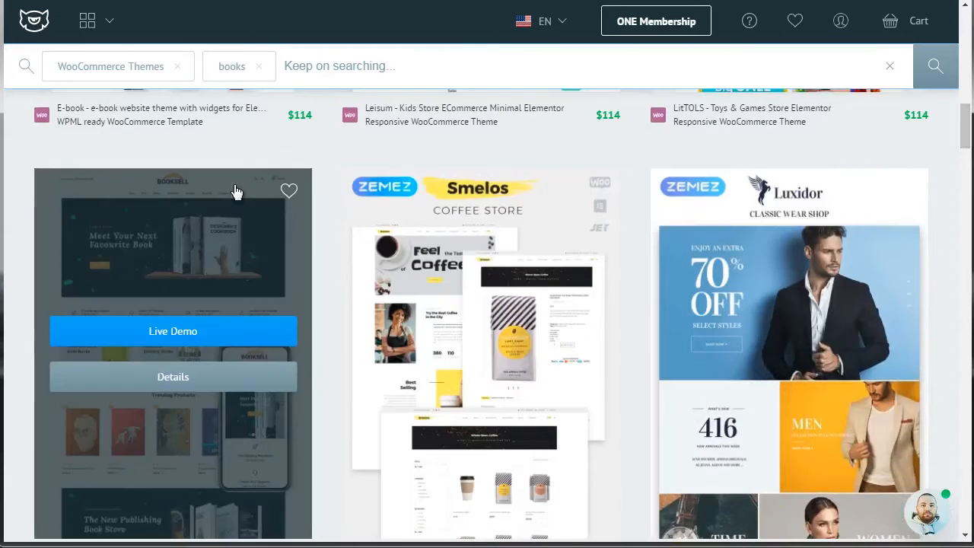
click(184, 382)
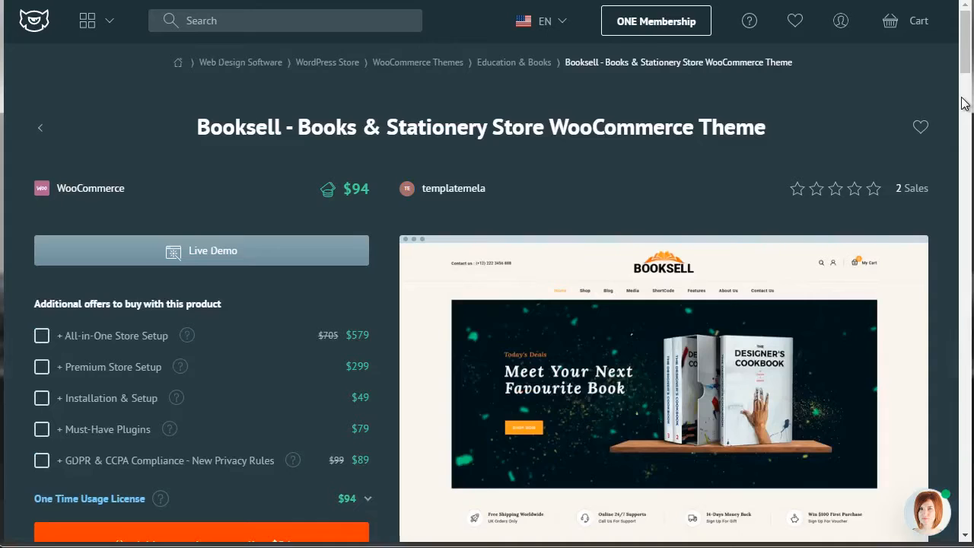
Step: Examine the Booksell theme's additional offers, description, compatibility, reviews, and questions and answers
scroll(965, 76, down, 2)
drag(964, 68, 963, 70)
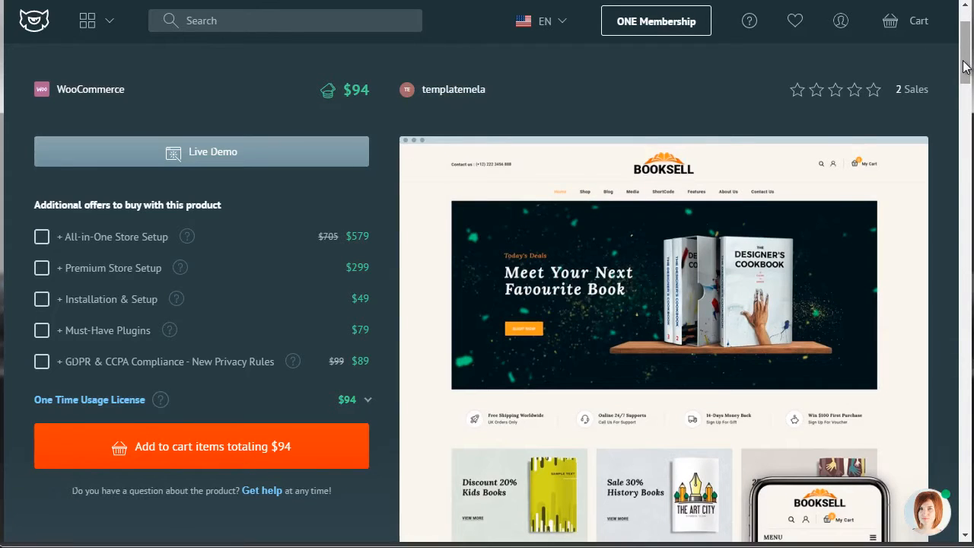
drag(963, 68, 968, 169)
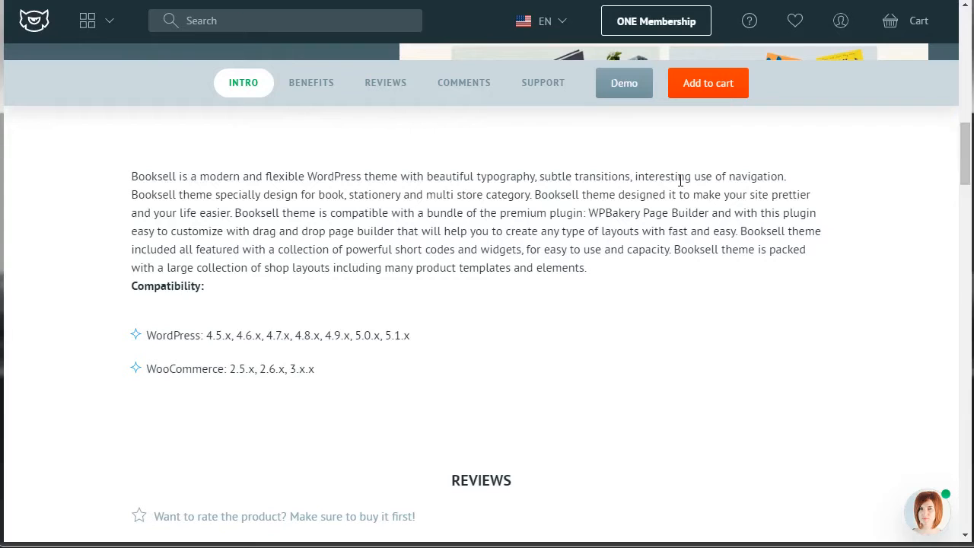
click(385, 83)
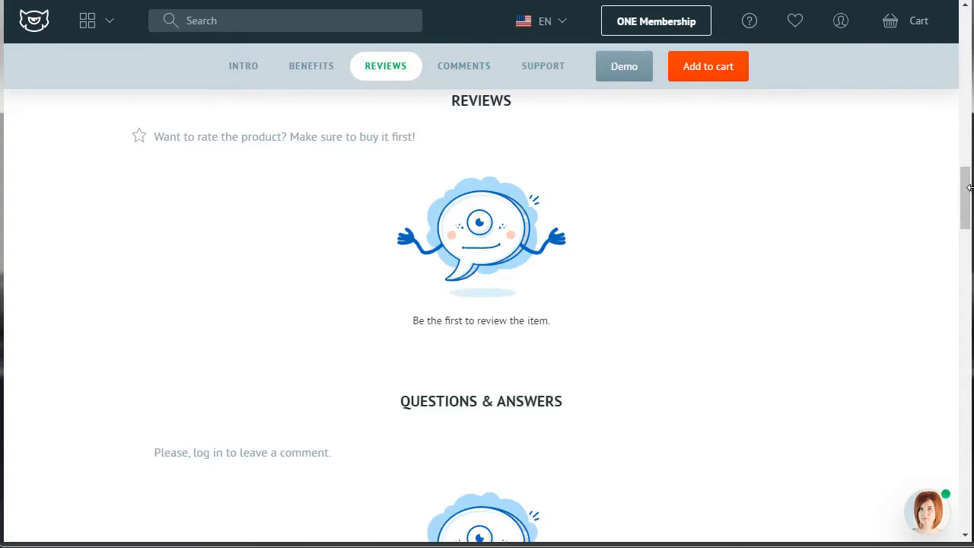
drag(968, 195, 967, 153)
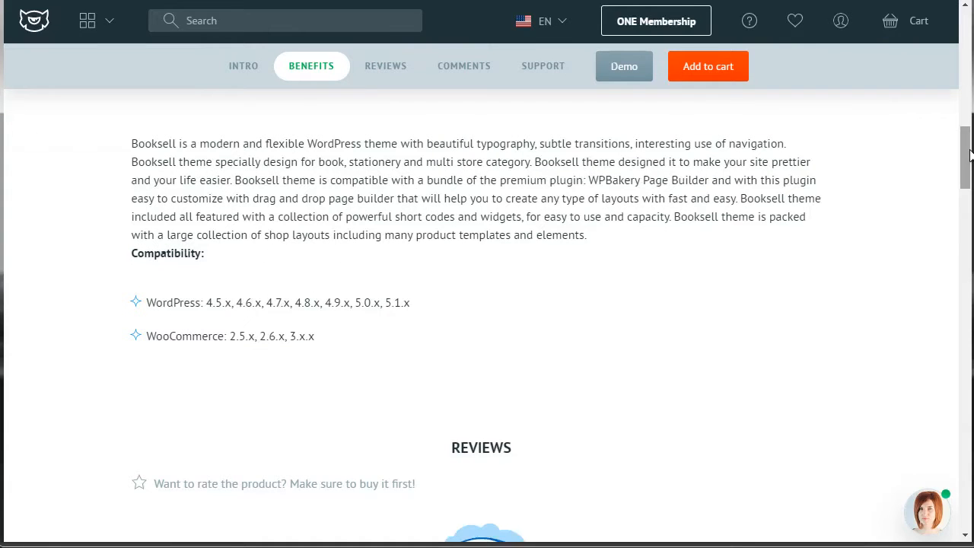
click(463, 65)
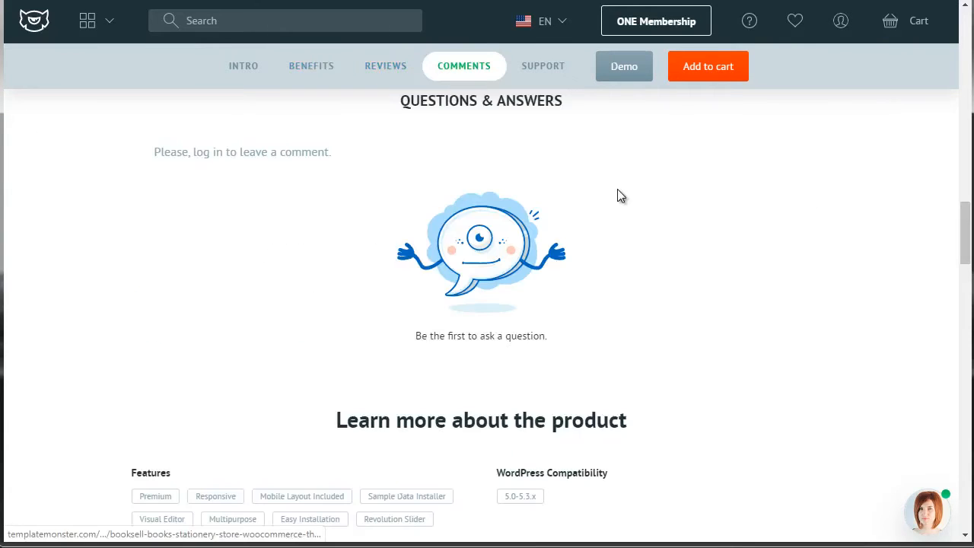
drag(965, 240, 965, 234)
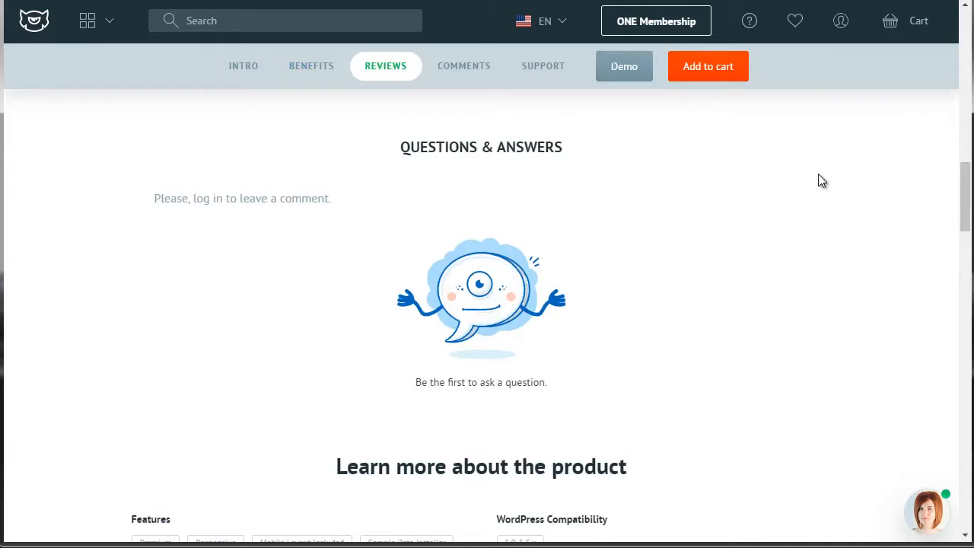
drag(969, 205, 962, 175)
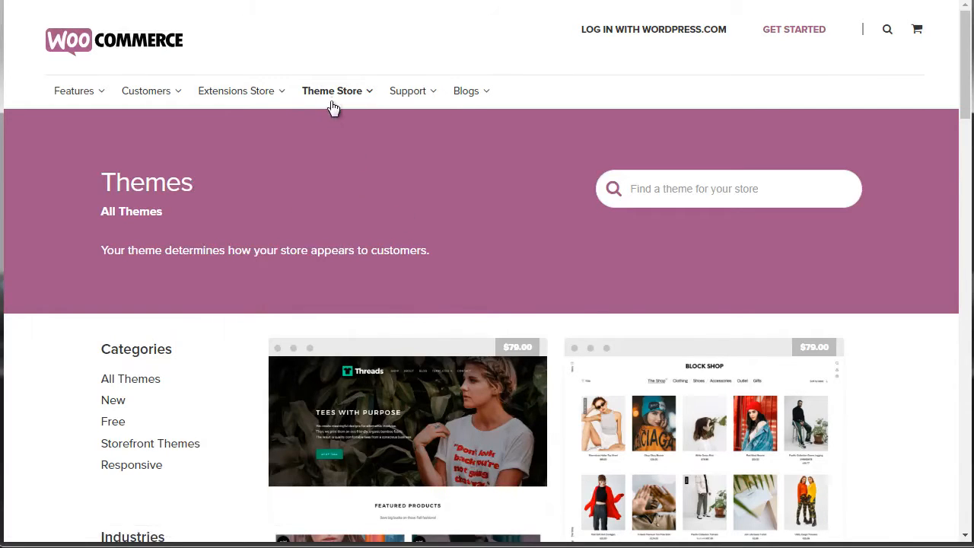
Step: Browse the WooCommerce.com theme store and filter it to the Electronics and Software industry
mouse_move(332, 100)
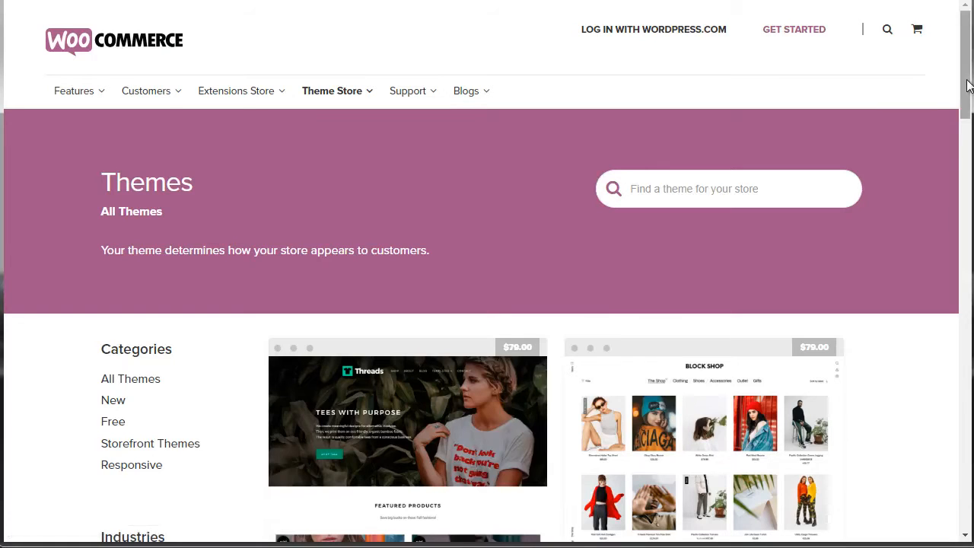
drag(968, 86, 965, 134)
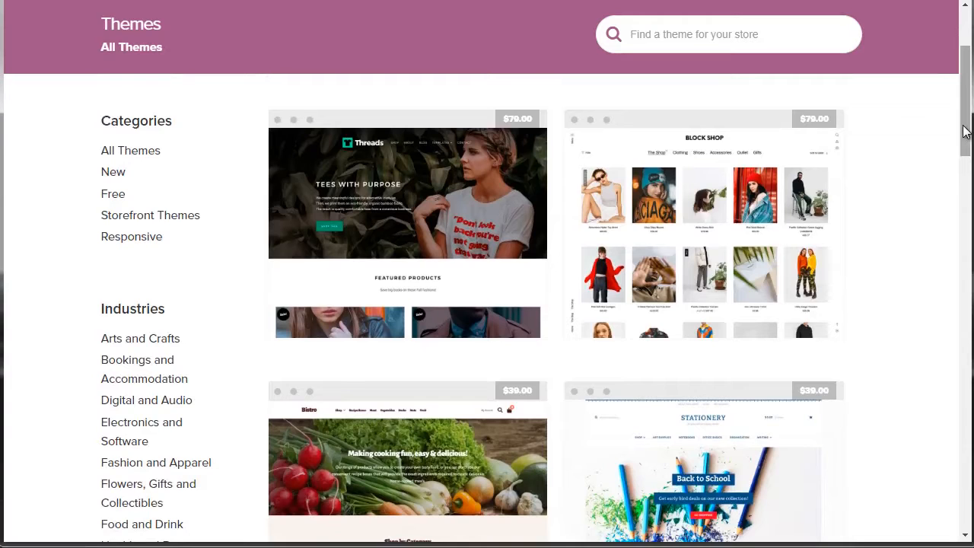
drag(965, 130, 965, 76)
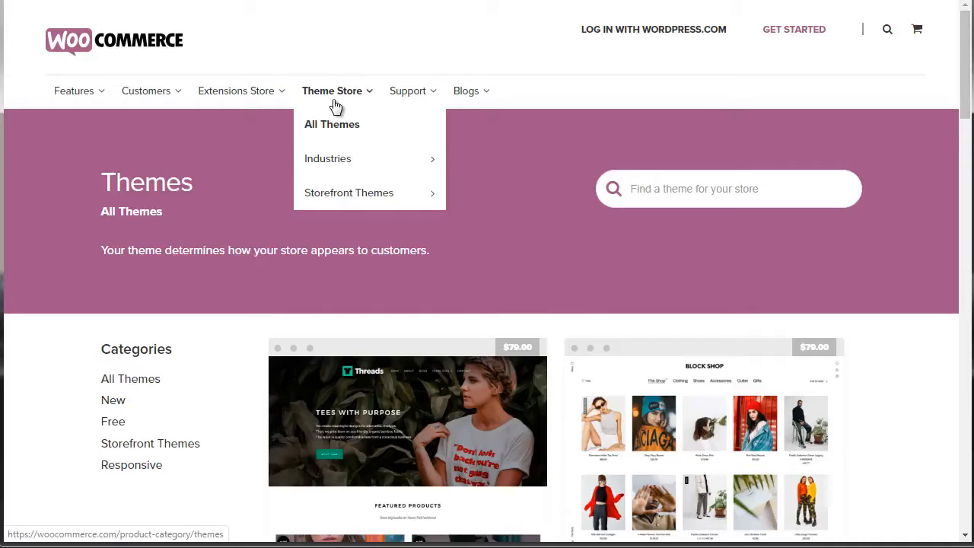
mouse_move(356, 158)
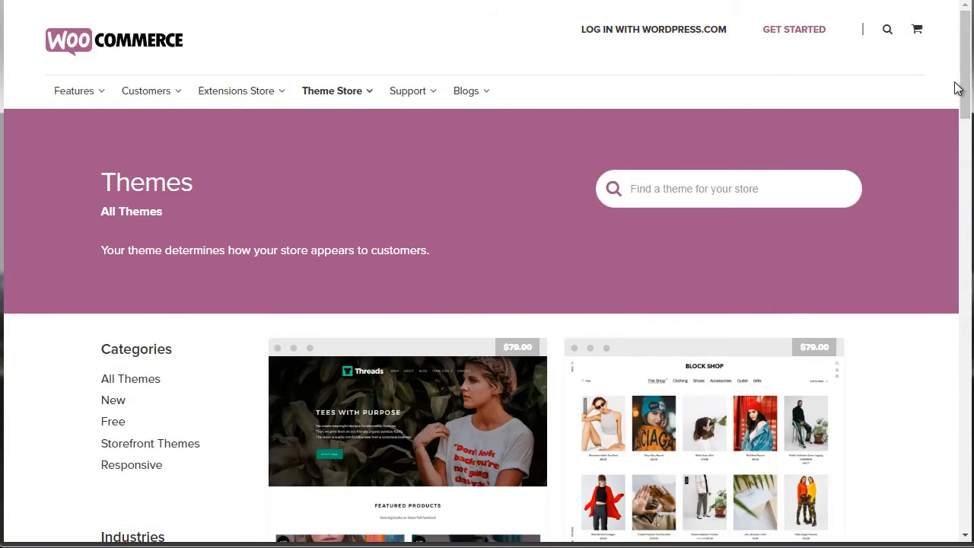
drag(961, 91, 963, 164)
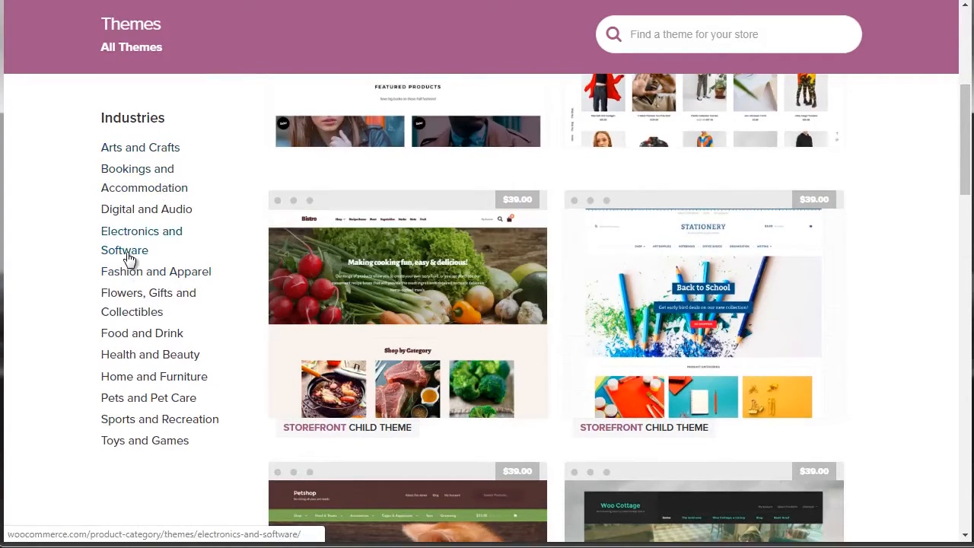
click(183, 258)
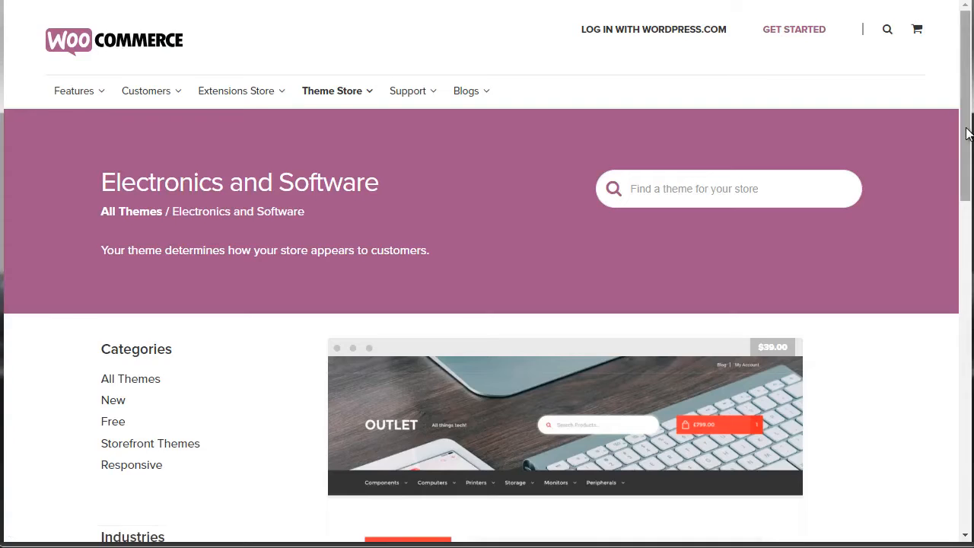
Step: Look through the filtered themes and view the product page of the Stationery Storefront child theme
drag(968, 125, 970, 207)
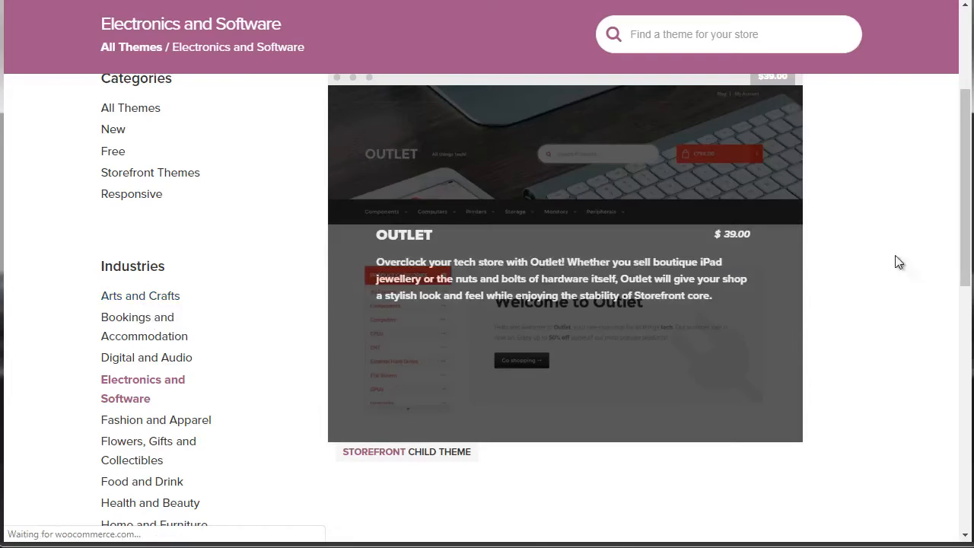
mouse_move(965, 194)
mouse_down()
mouse_move(963, 252)
mouse_move(950, 191)
mouse_move(950, 202)
mouse_up()
click(586, 323)
drag(967, 143, 937, 165)
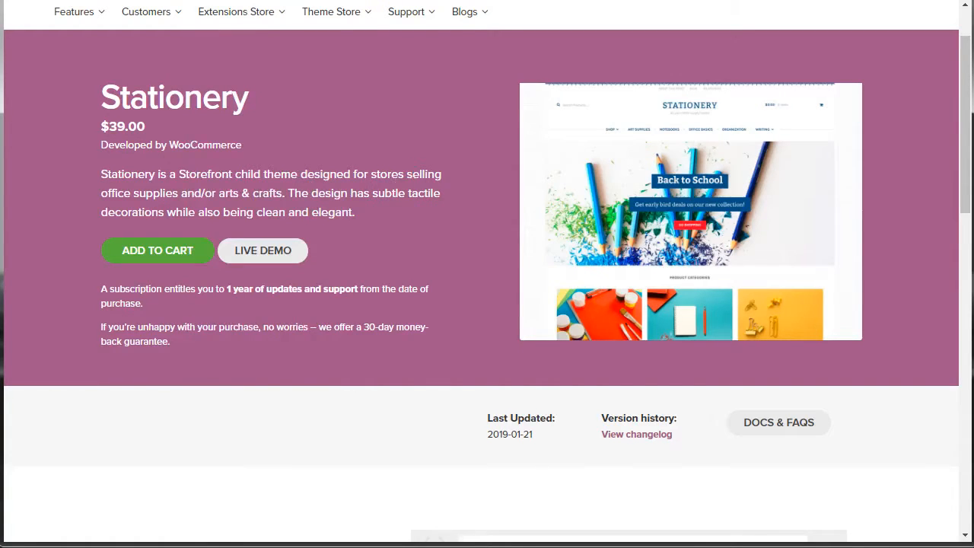
Step: Switch to ThemeForest and examine the WordPress eCommerce themes, including the weekly bestsellers and the themes under $49
click(236, 0)
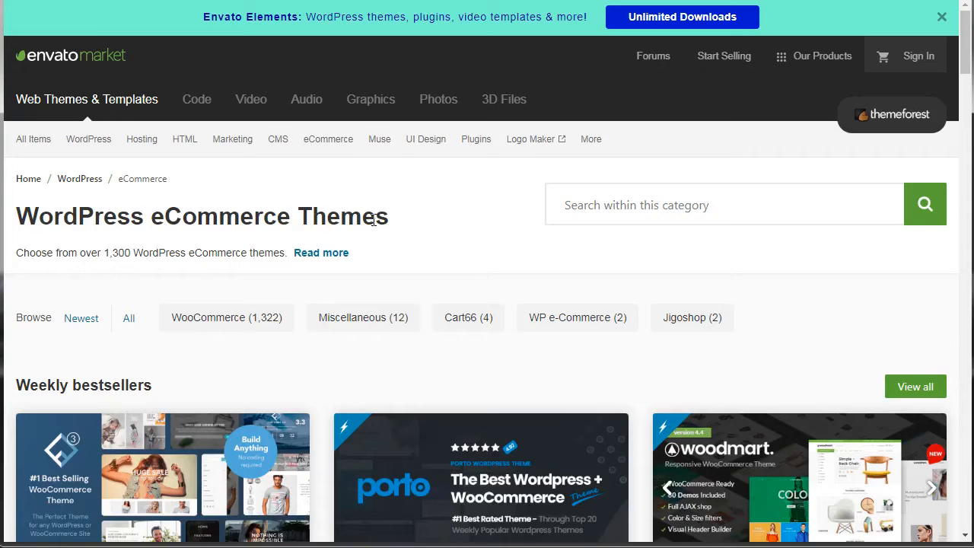
mouse_move(331, 145)
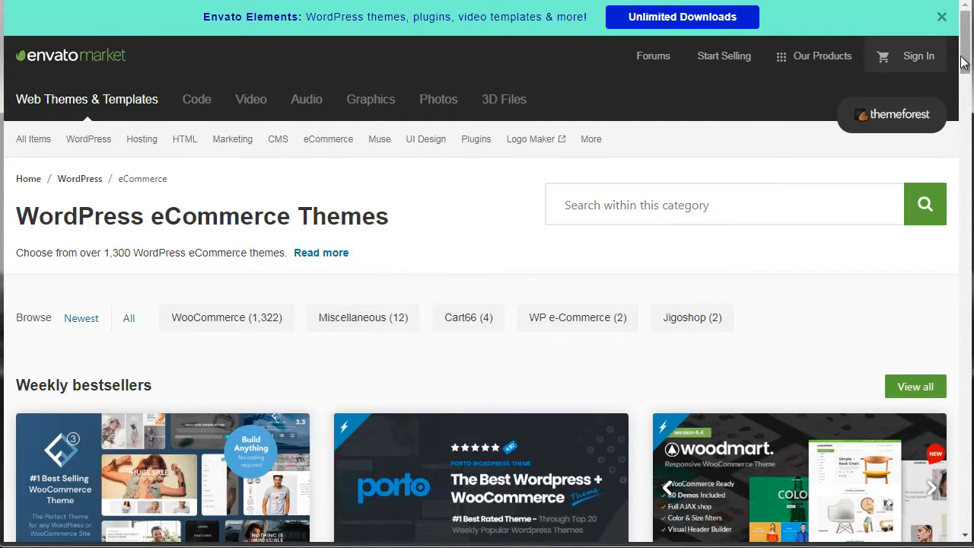
drag(963, 63, 969, 101)
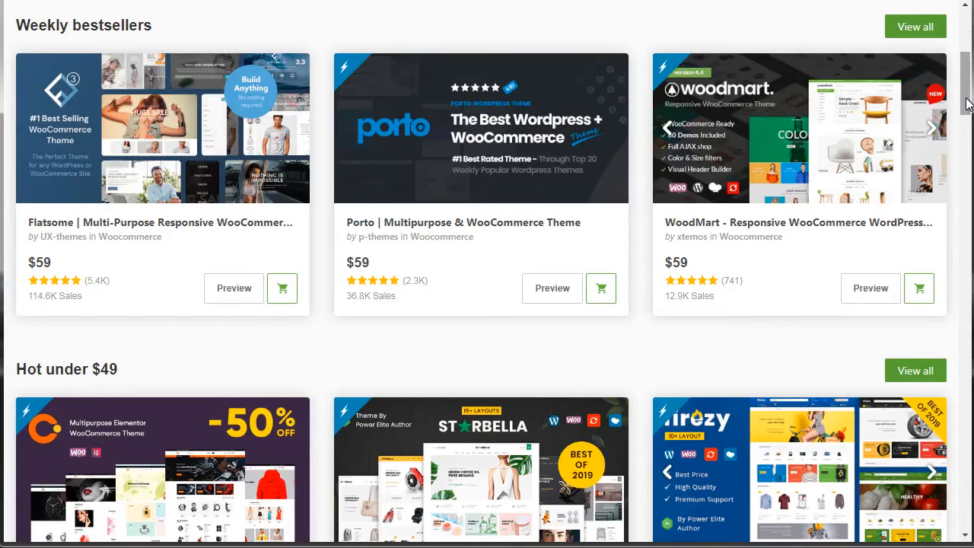
drag(967, 101, 966, 104)
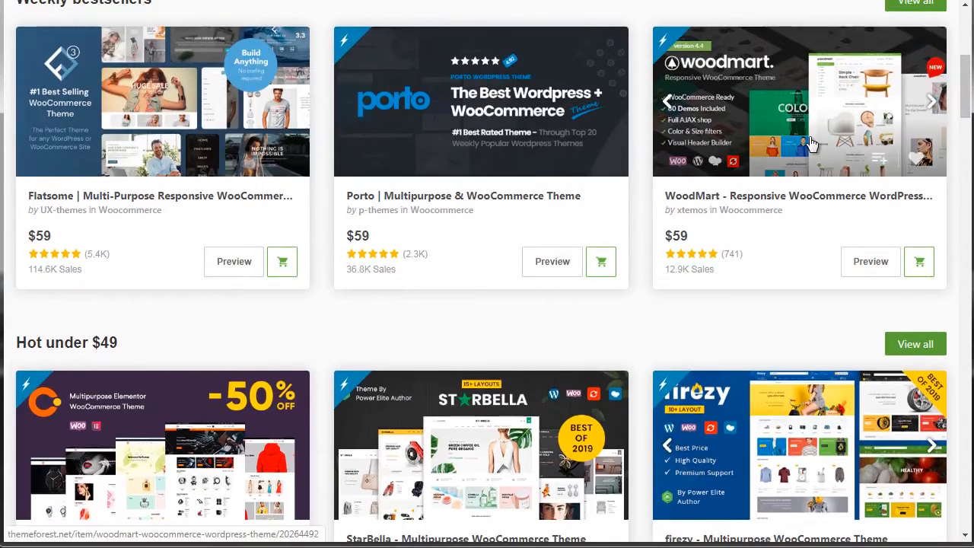
drag(969, 87, 966, 55)
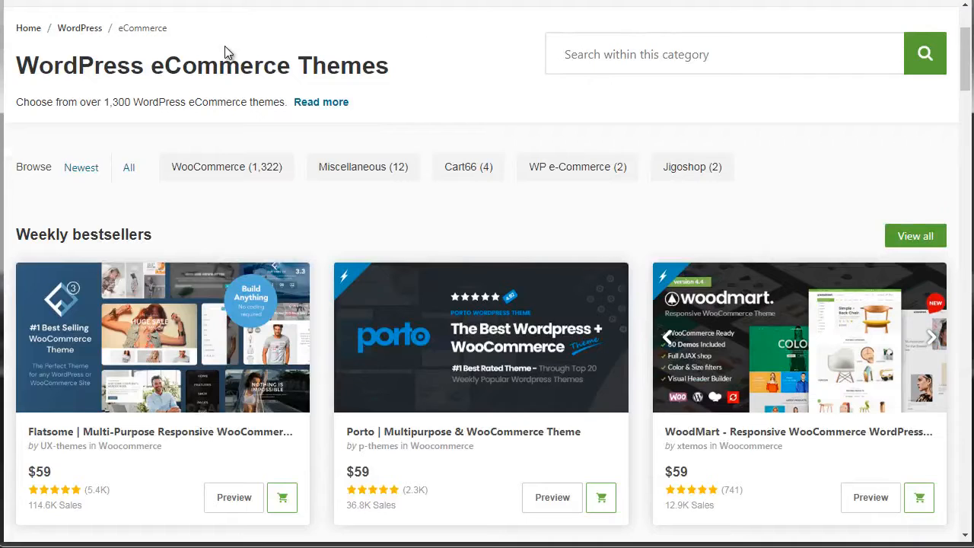
drag(966, 45, 964, 21)
mouse_move(92, 146)
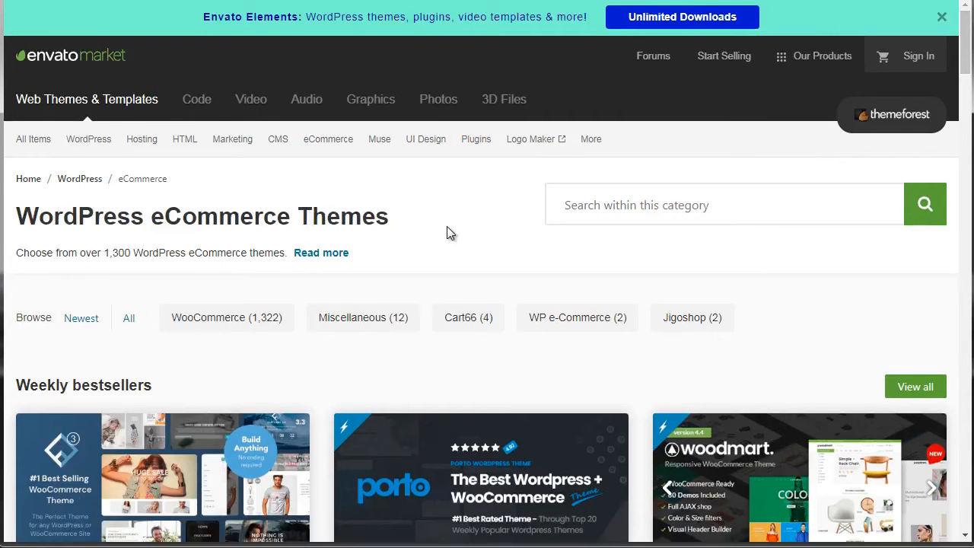
Step: Browse the weekly bestselling eCommerce themes, open the WoodMart theme's product page and accept the cookie notice
drag(964, 67, 966, 85)
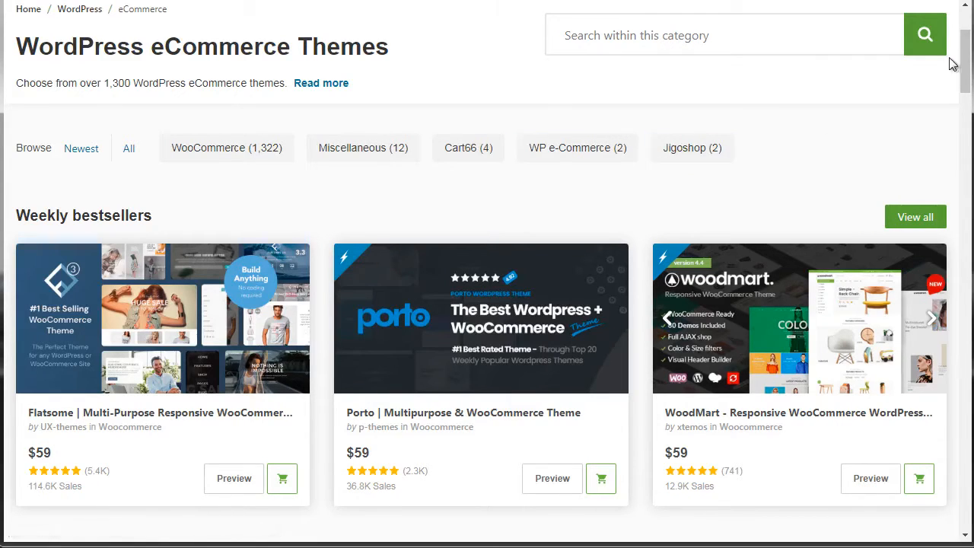
drag(967, 57, 967, 80)
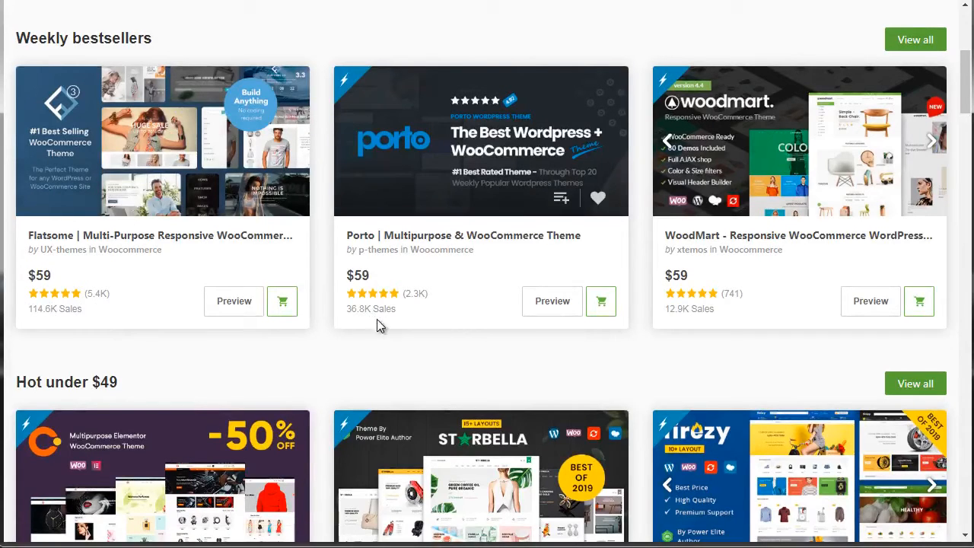
click(553, 301)
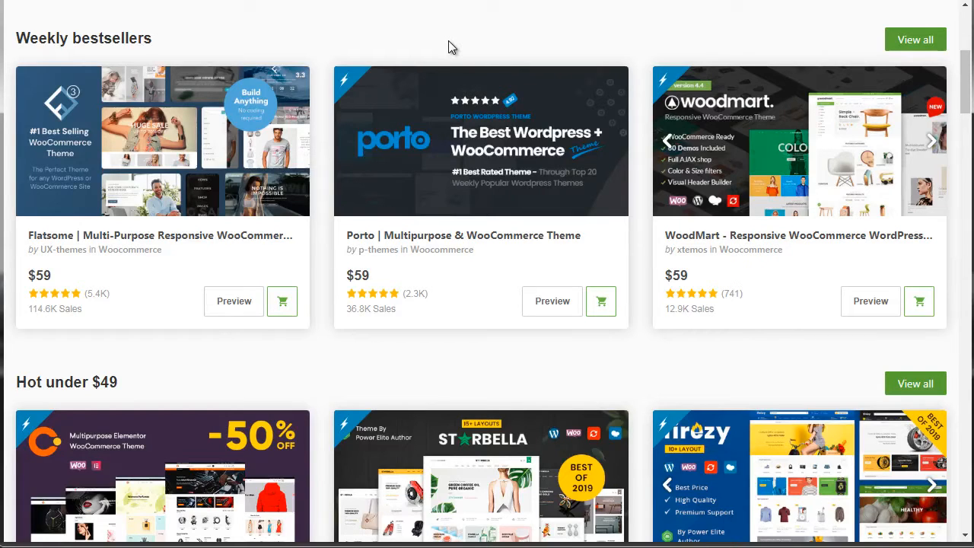
click(719, 164)
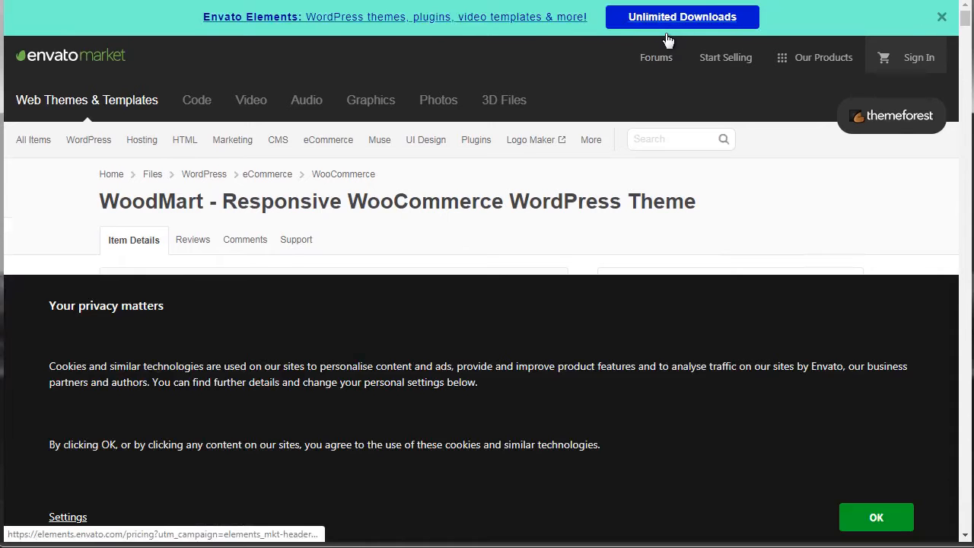
click(876, 517)
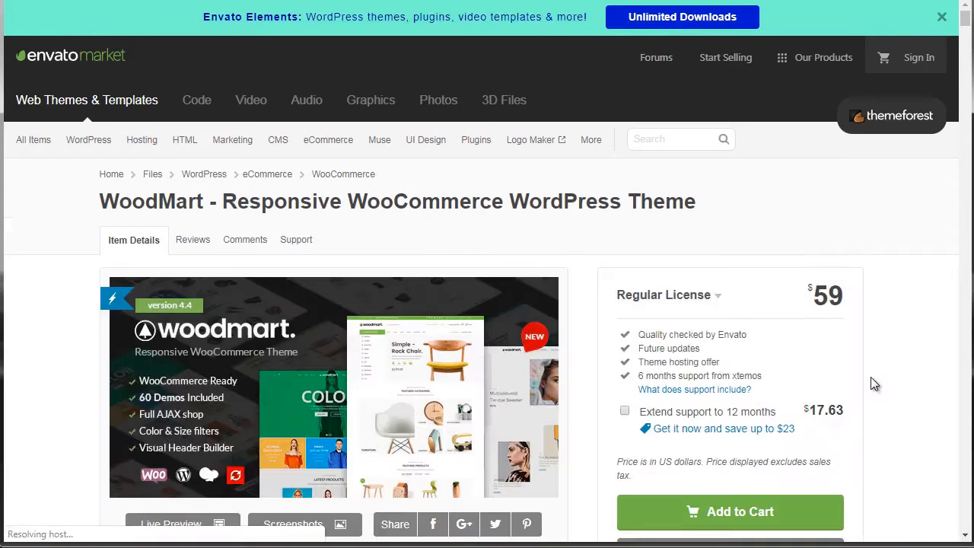
Step: Examine WoodMart's license and support offer, feature descriptions and compatible plugins
drag(966, 18, 965, 31)
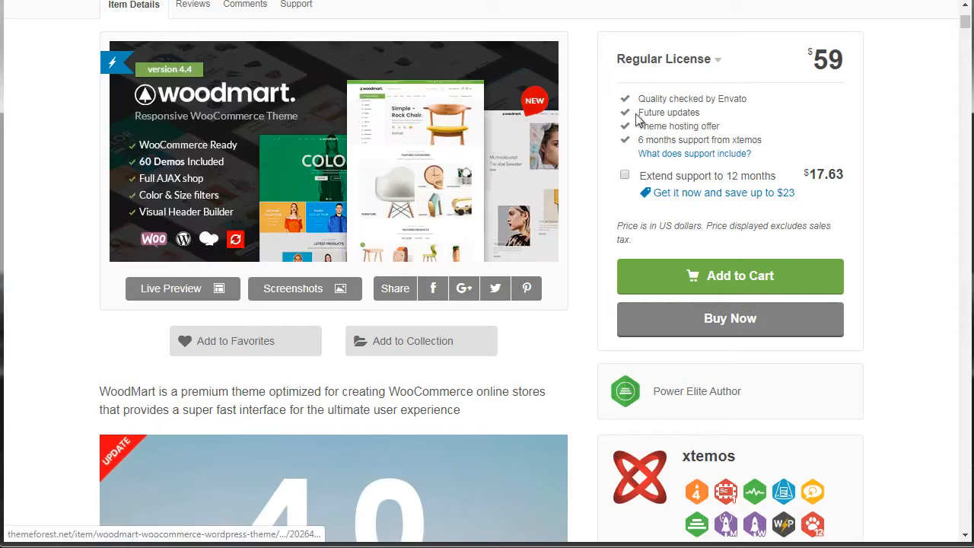
drag(968, 21, 968, 21)
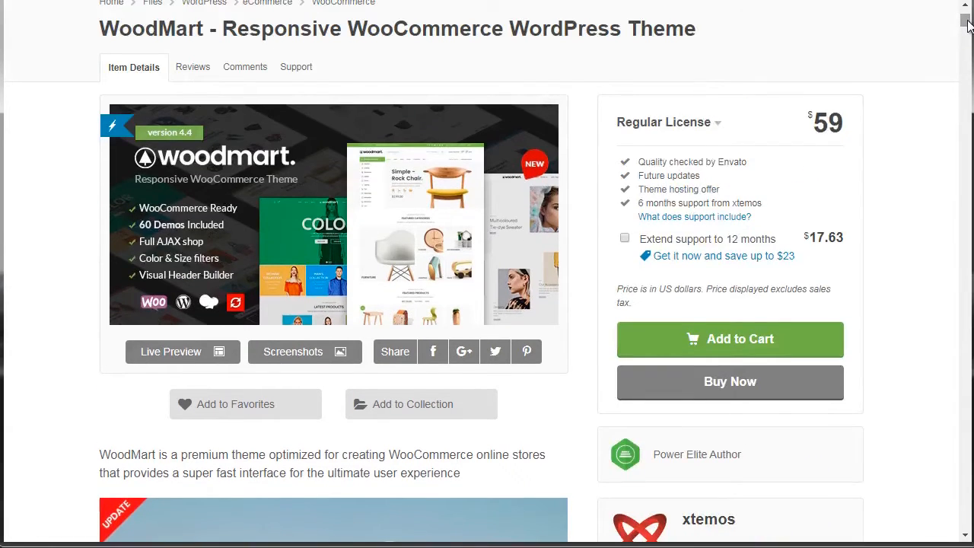
drag(966, 18, 965, 118)
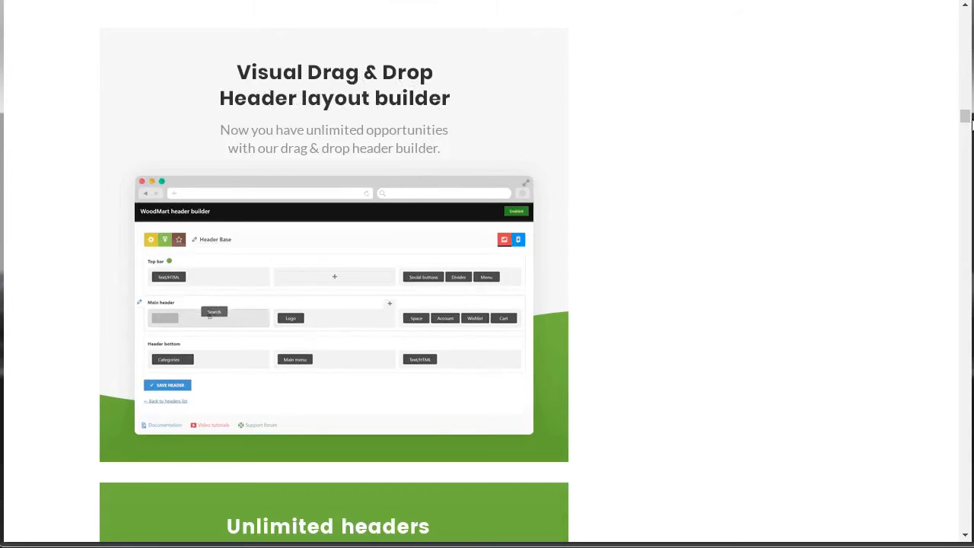
drag(967, 116, 947, 241)
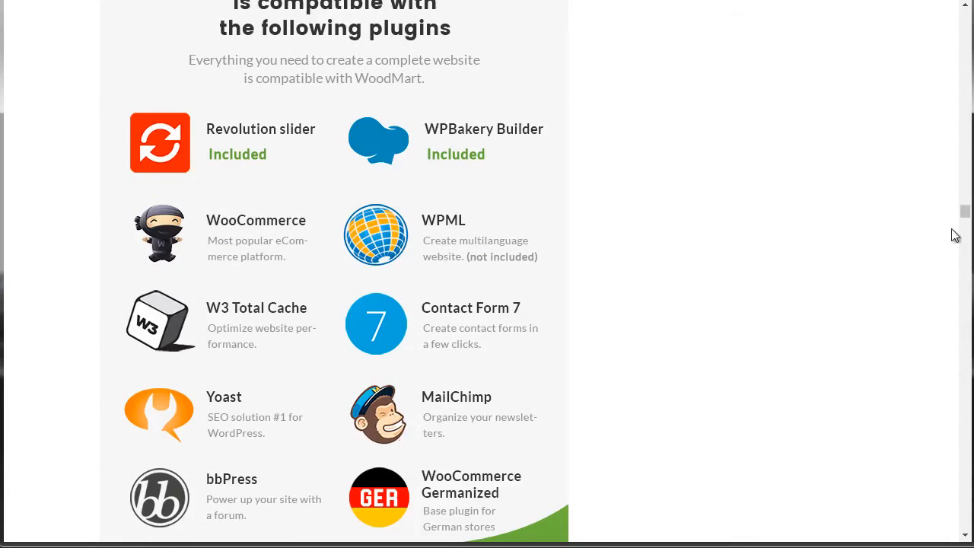
drag(966, 216, 959, 385)
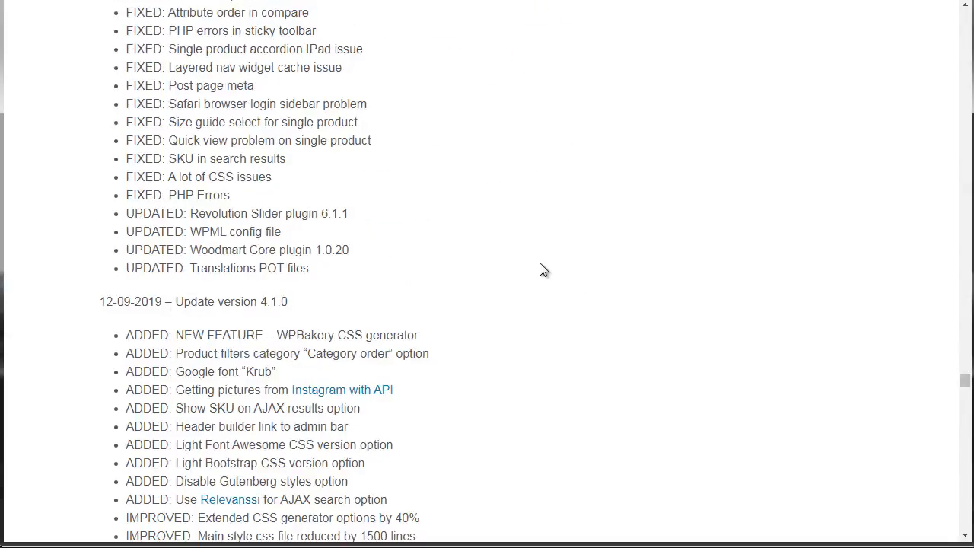
Step: Review WoodMart's changelog, highlighting the list of changes for update version 4.4.0
scroll(542, 270, up, 15)
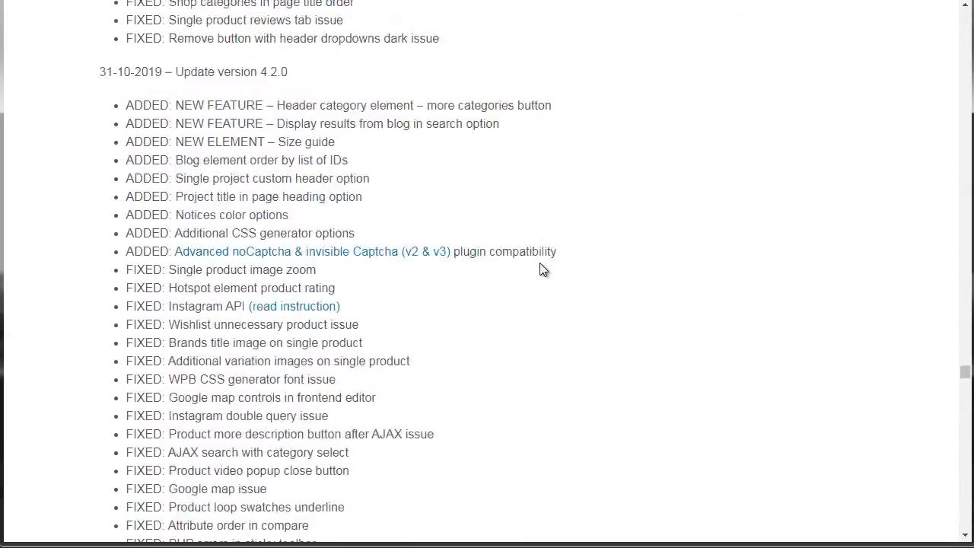
scroll(543, 270, up, 10)
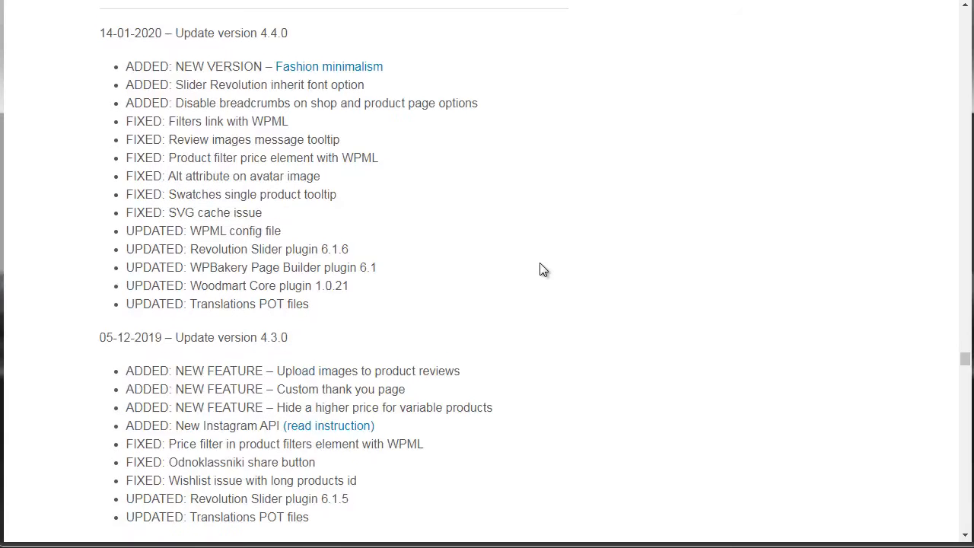
scroll(542, 269, up, 1)
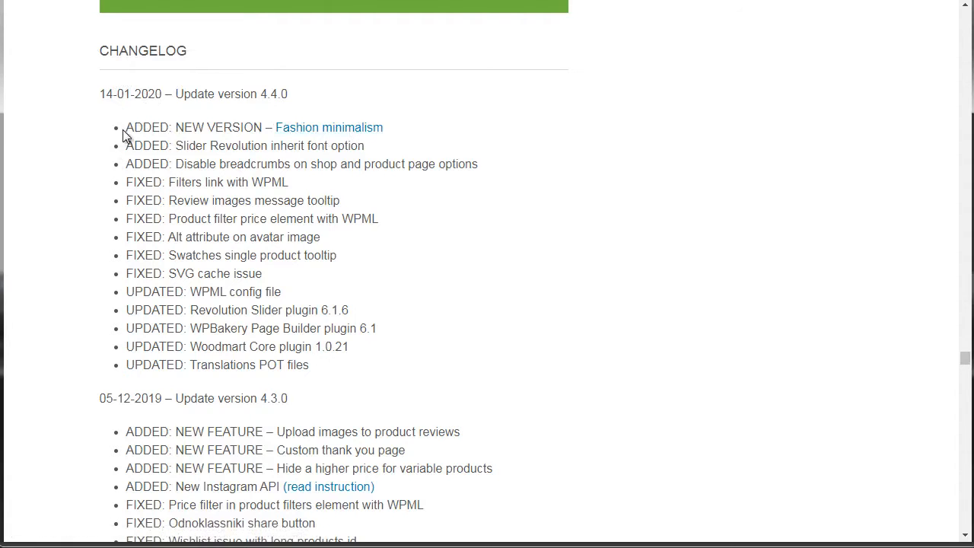
drag(129, 125, 349, 365)
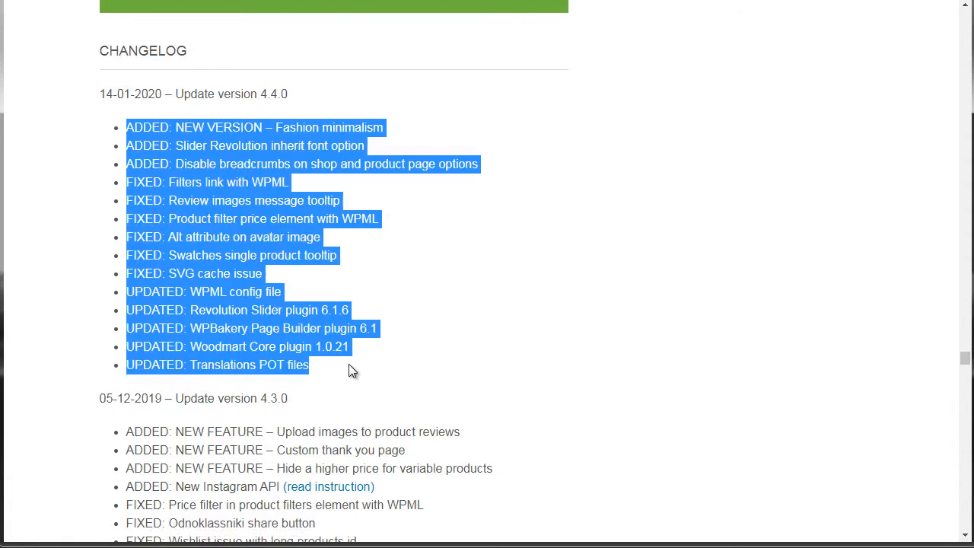
click(681, 220)
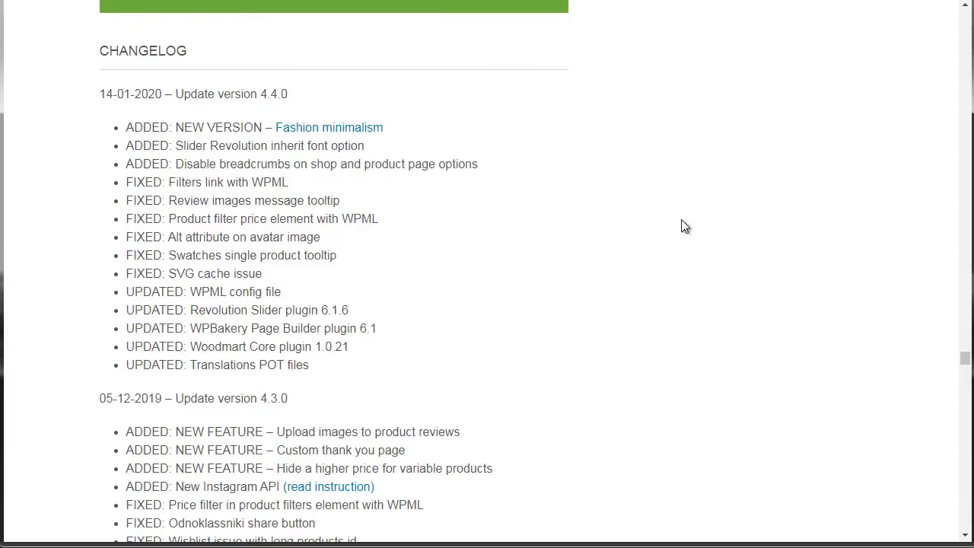
Step: Open WoodMart's comments page in a new tab and read the buyers' questions and the author's replies
drag(965, 358, 966, 39)
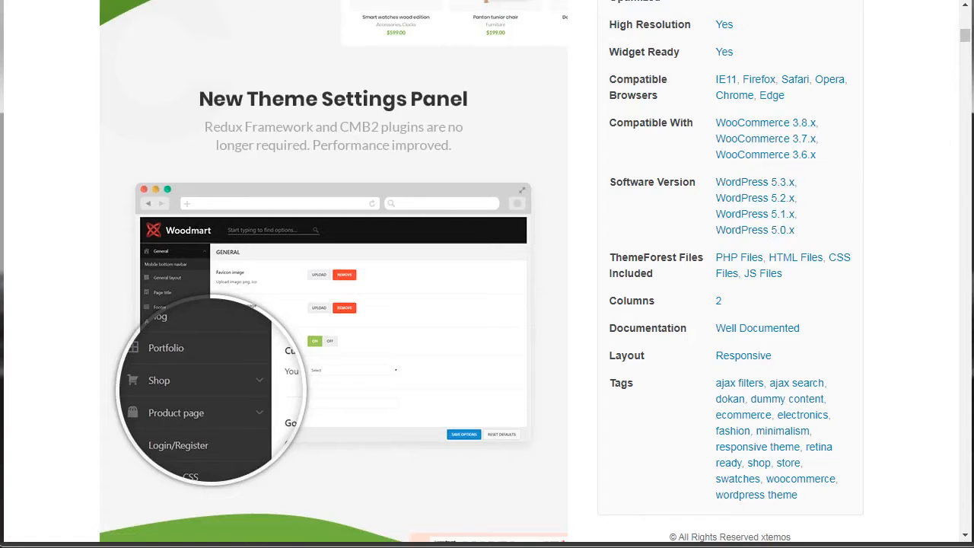
drag(964, 44, 966, 38)
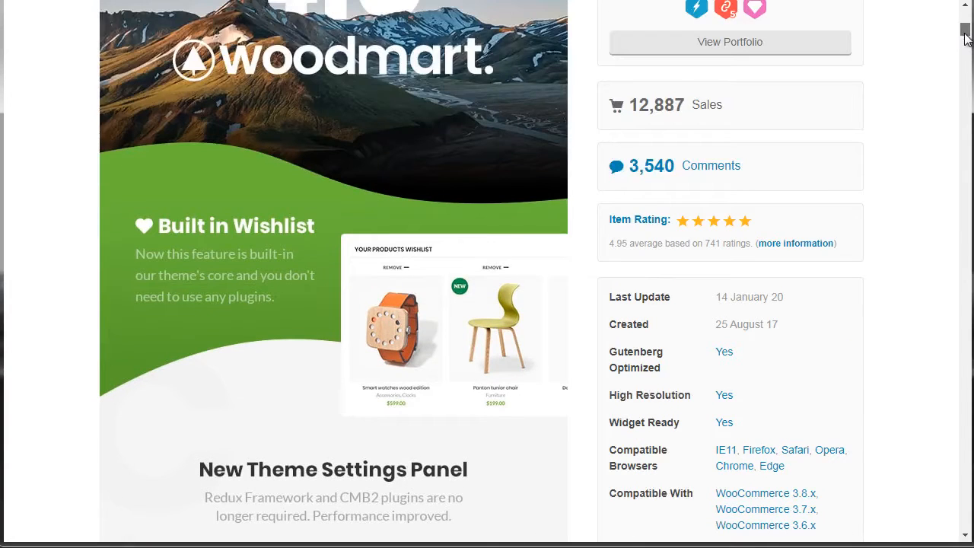
right_click(716, 168)
click(735, 179)
key(ctrl+Tab)
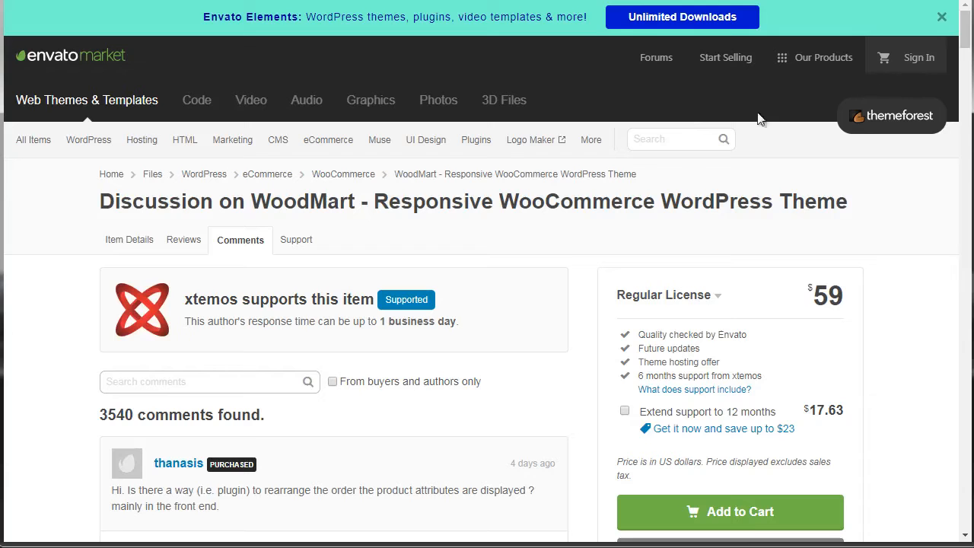
drag(968, 40, 968, 64)
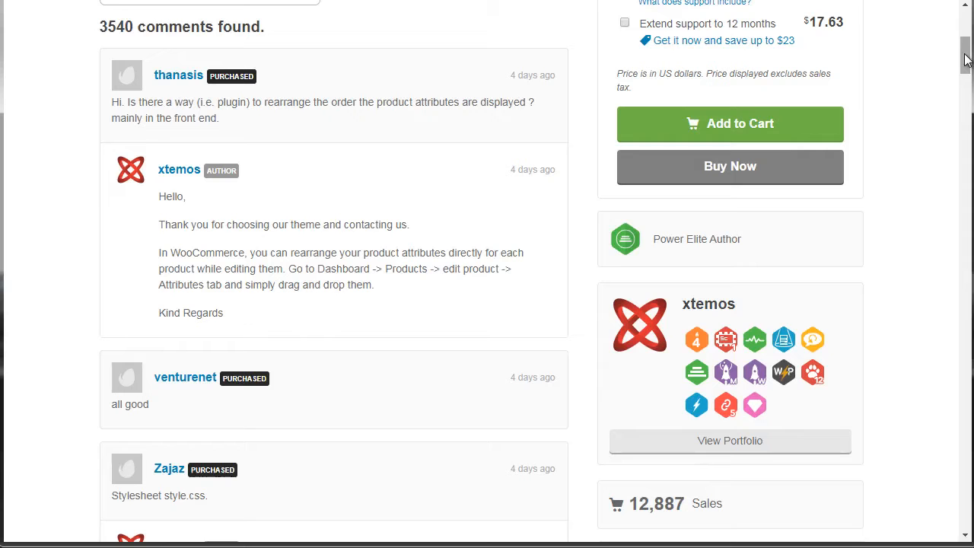
drag(967, 59, 968, 93)
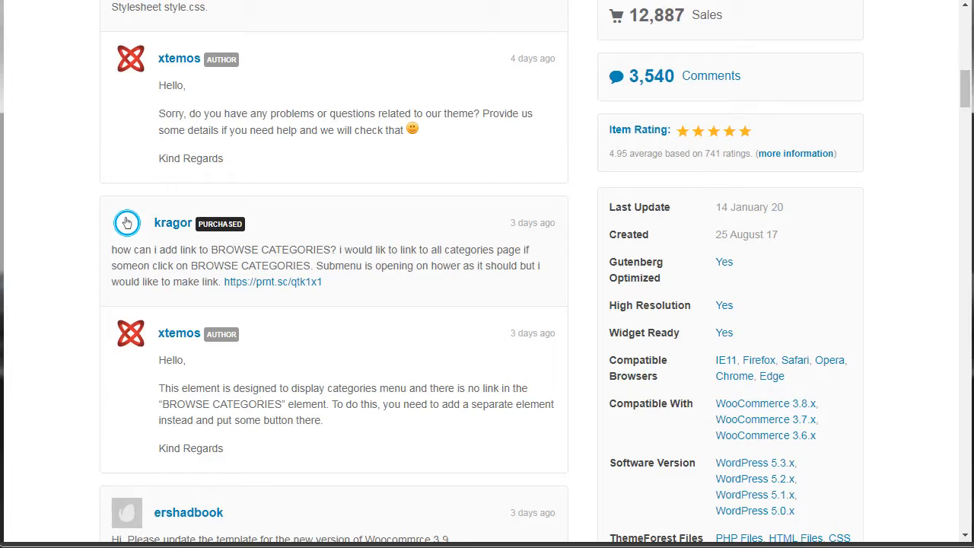
Step: Switch to Creative Market and look through the woocommerce search results, including theme prices and filter options
click(84, 1)
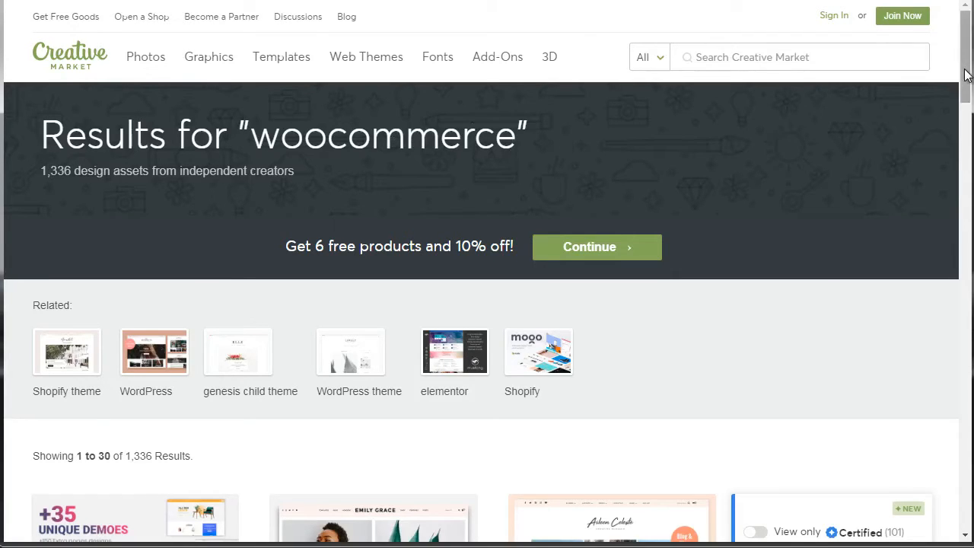
scroll(966, 61, down, 1)
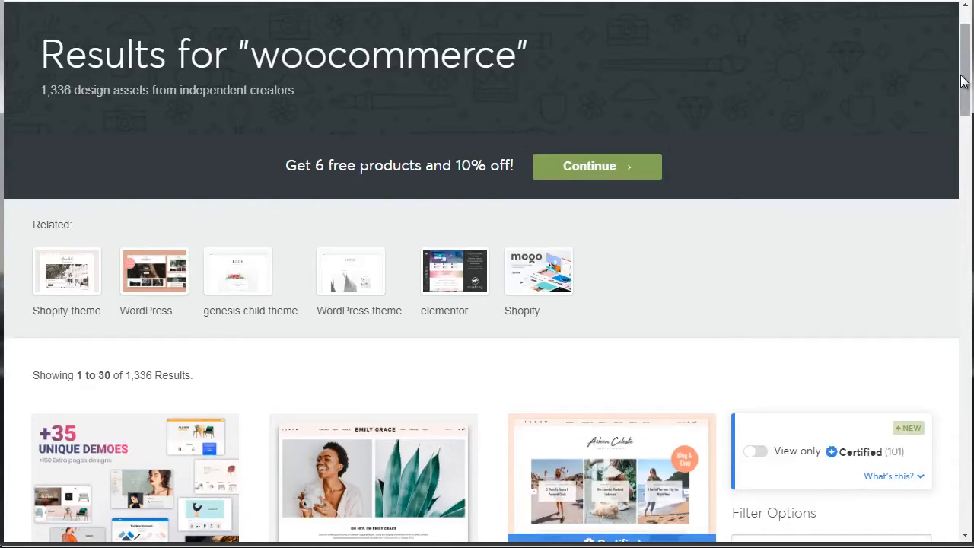
drag(961, 76, 967, 45)
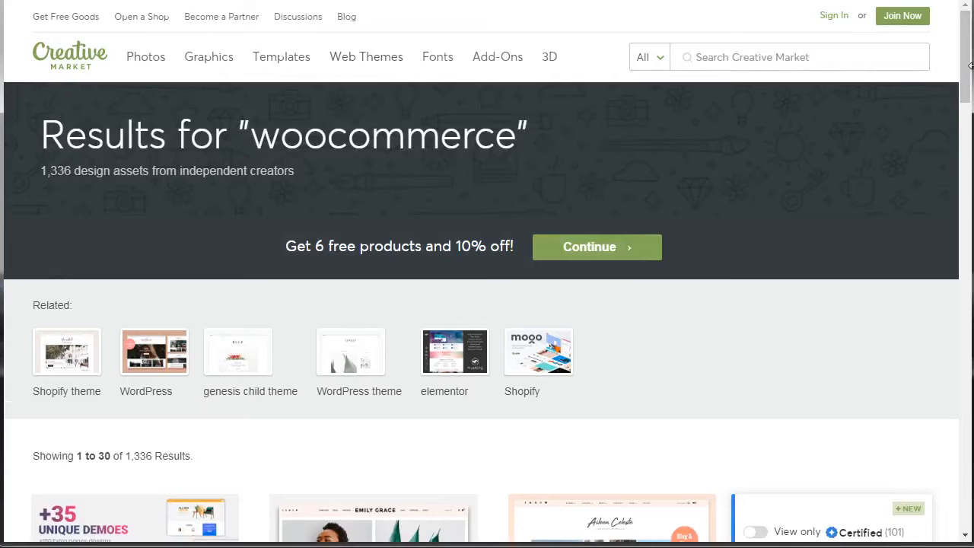
mouse_move(963, 75)
mouse_down()
mouse_move(967, 456)
mouse_move(963, 66)
mouse_up()
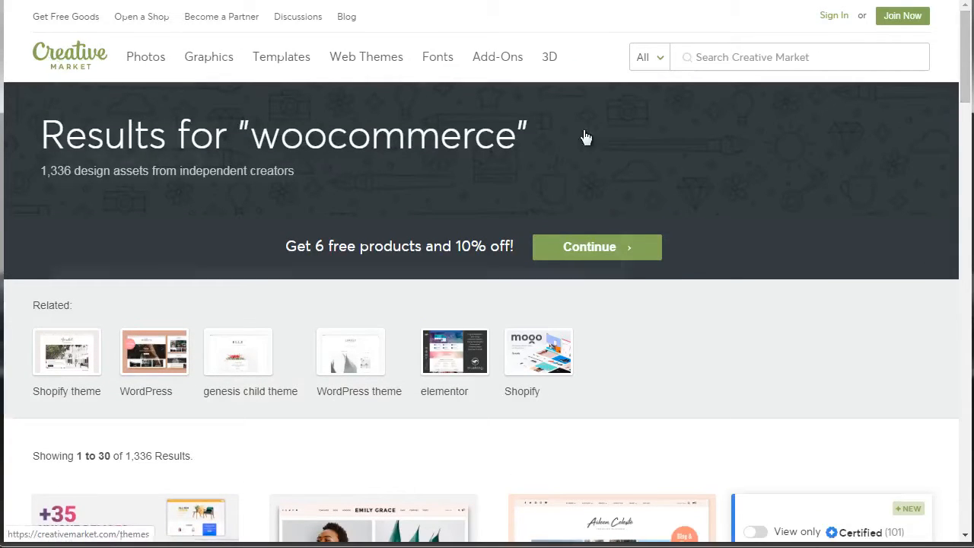
drag(963, 80, 966, 154)
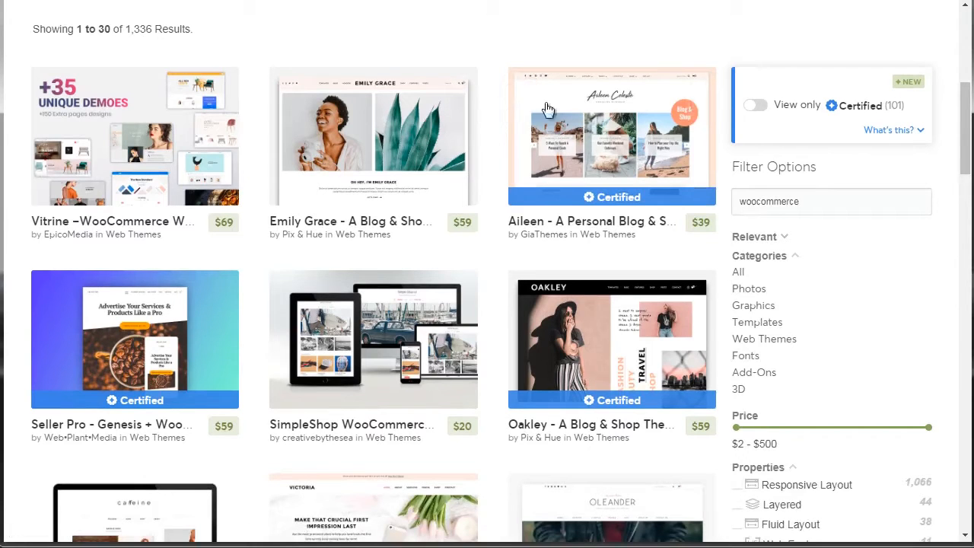
mouse_move(967, 107)
mouse_down()
mouse_move(968, 211)
mouse_move(965, 124)
mouse_up()
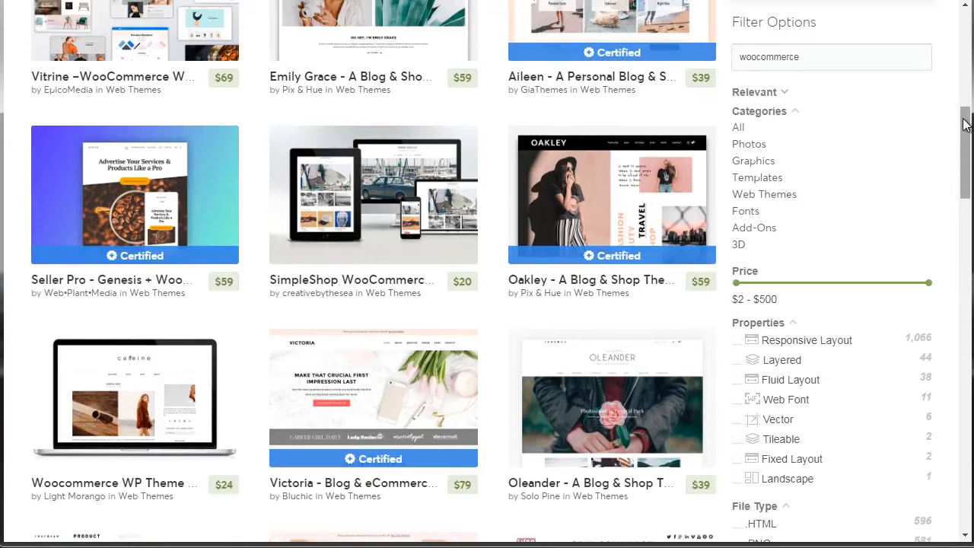
drag(964, 124, 970, 115)
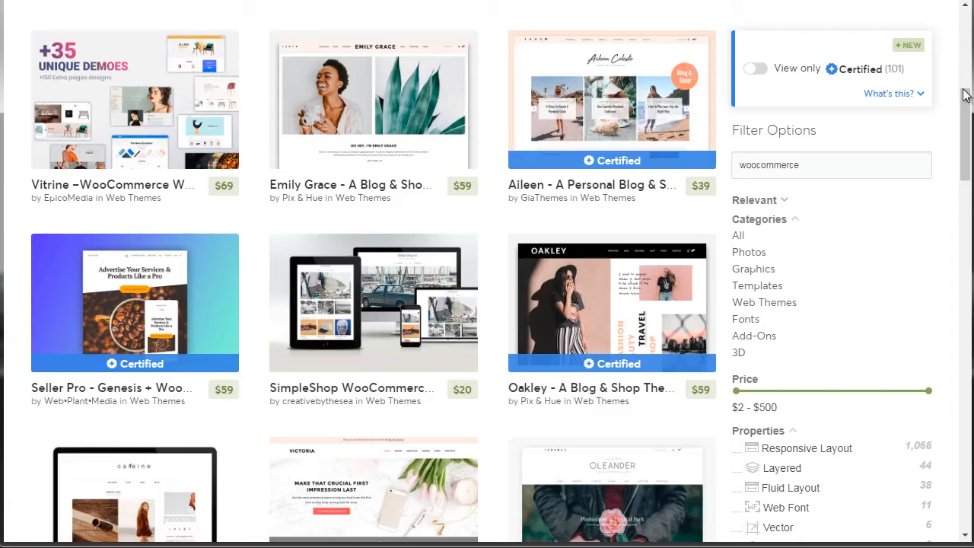
drag(965, 133, 966, 137)
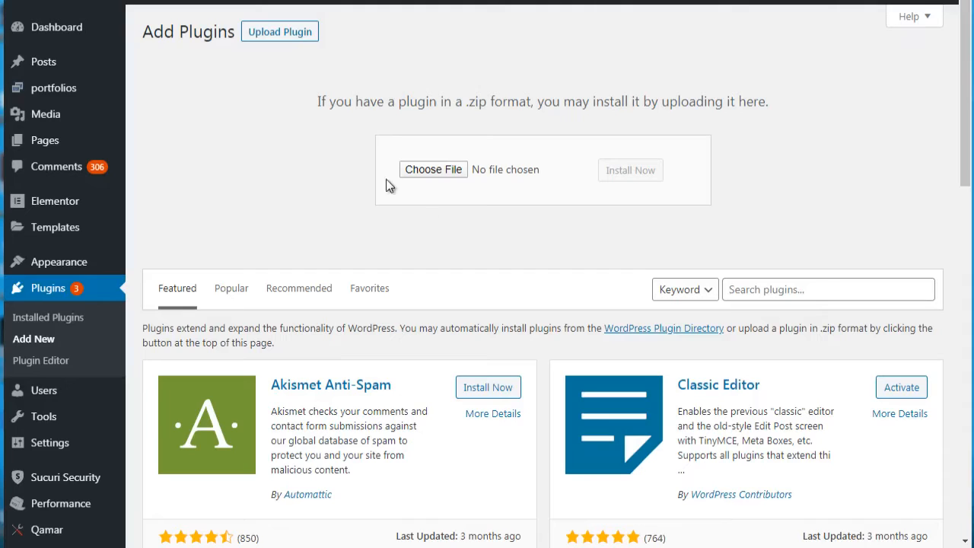
Step: Search the plugin directory for "woocommerce", and install and activate the WooCommerce plugin
click(774, 290)
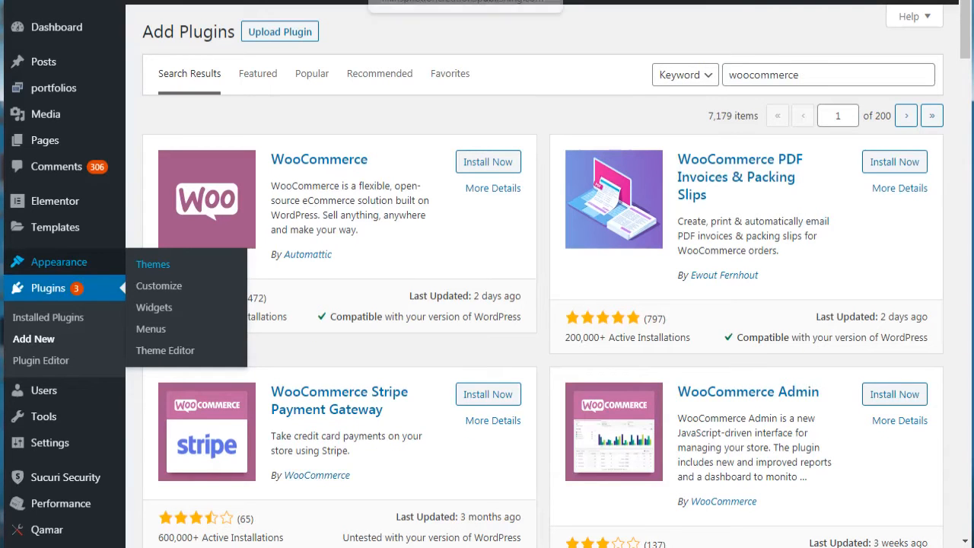
drag(805, 75, 722, 78)
click(384, 102)
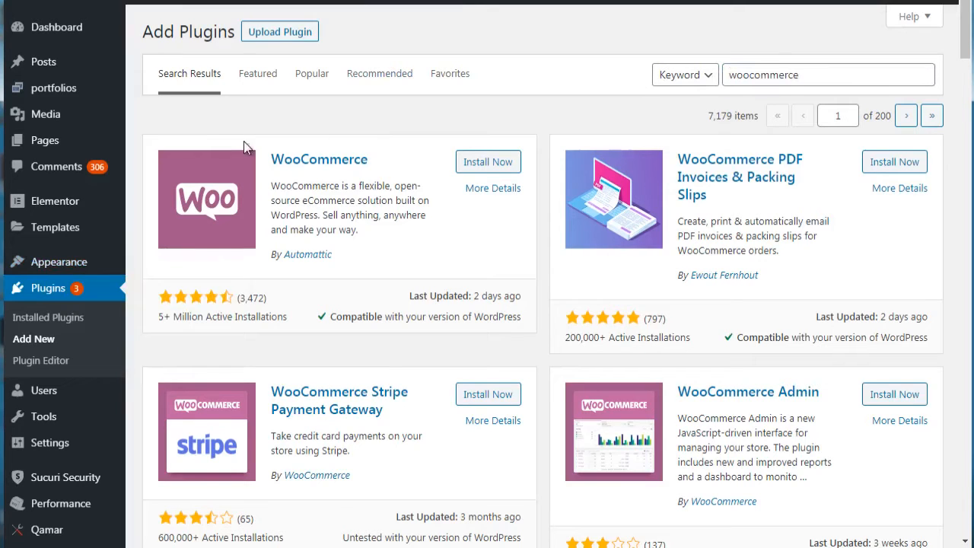
click(489, 163)
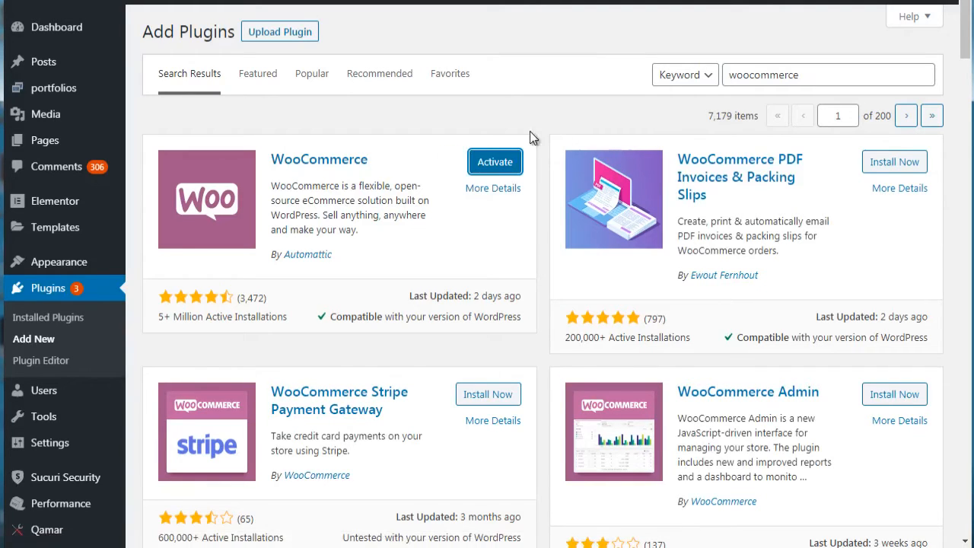
click(499, 163)
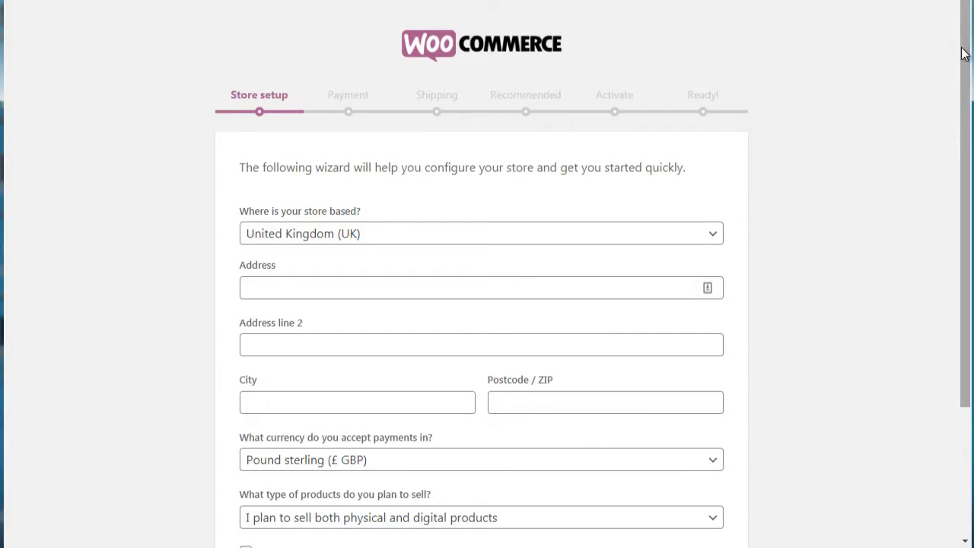
Step: Set the store's base country to United States (US) in the WooCommerce setup wizard
drag(966, 59, 970, 141)
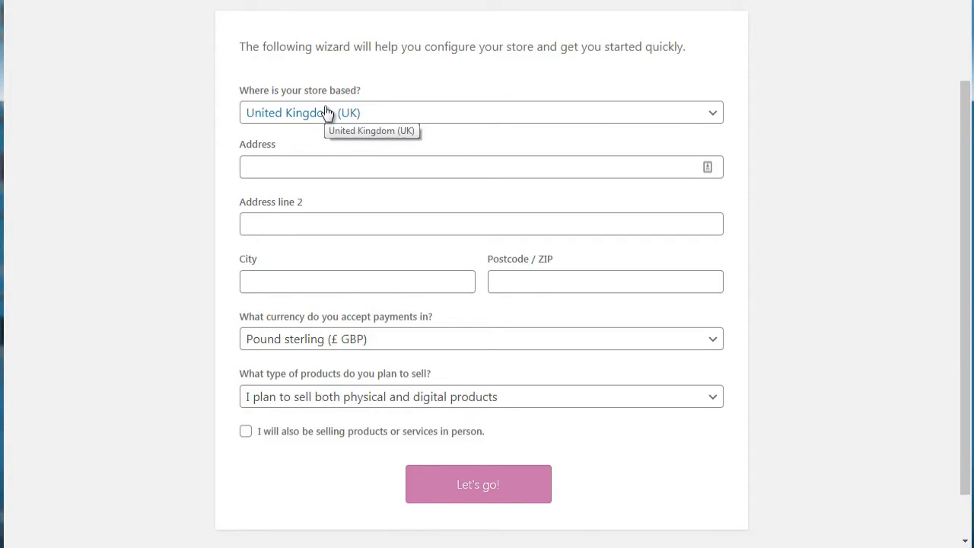
click(373, 115)
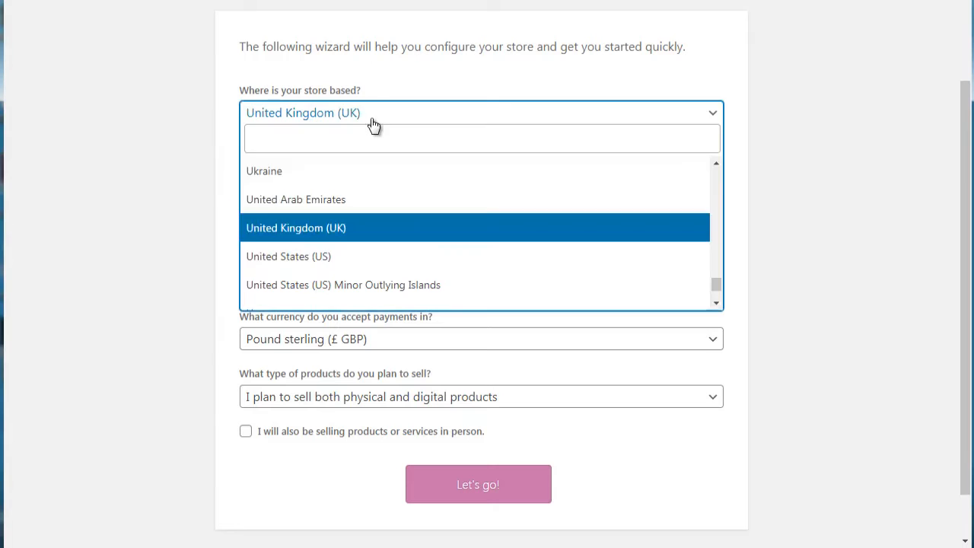
click(296, 261)
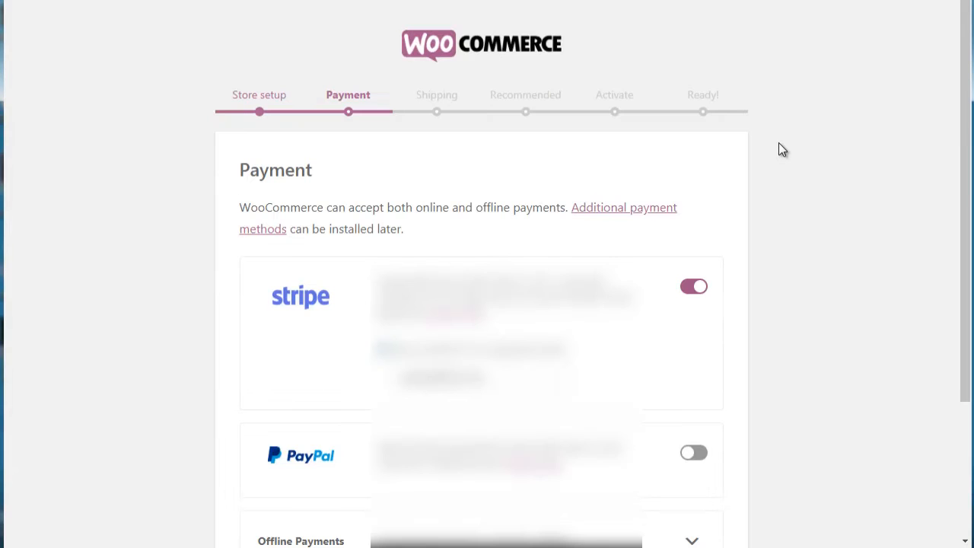
Step: Disable Stripe in the wizard's payment step, leave PayPal off, and continue to the shipping setup
scroll(967, 152, down, 1)
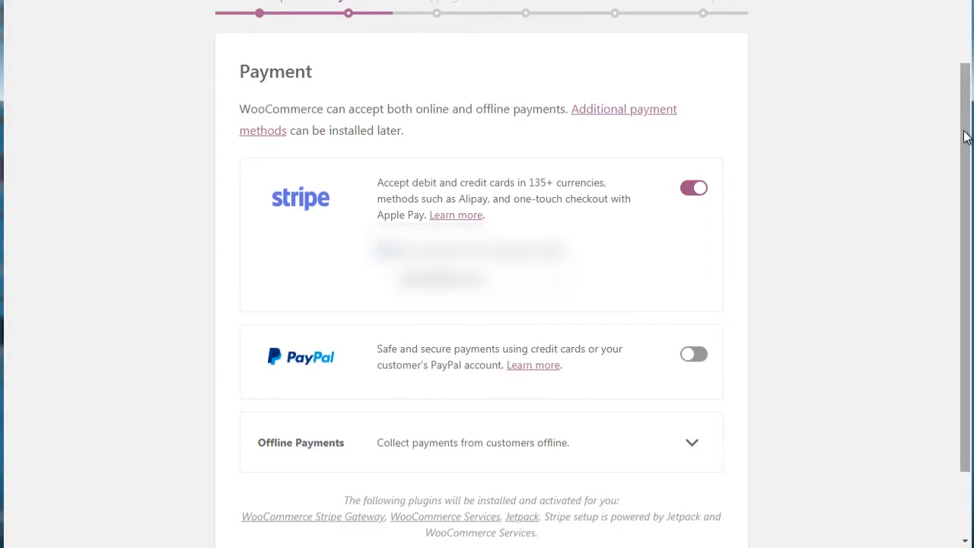
drag(965, 136, 955, 151)
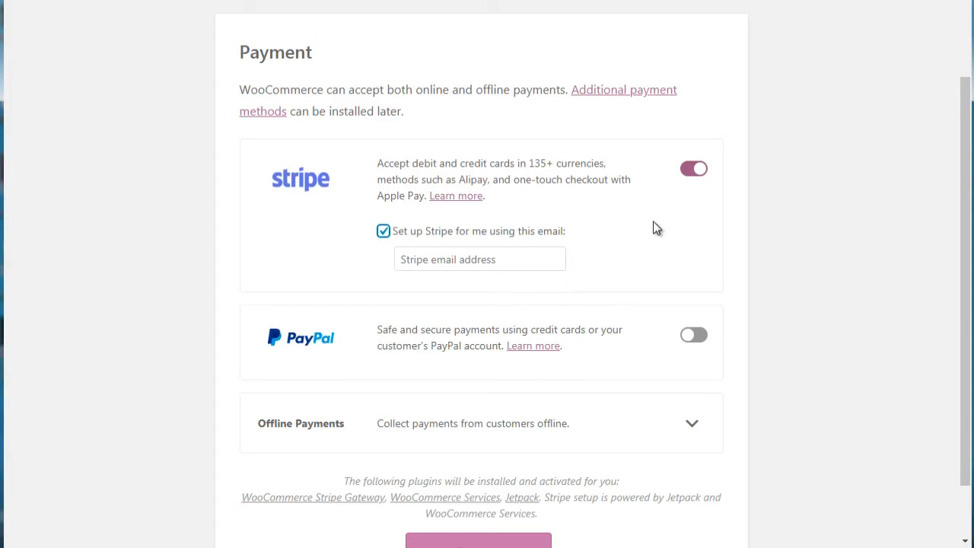
click(694, 172)
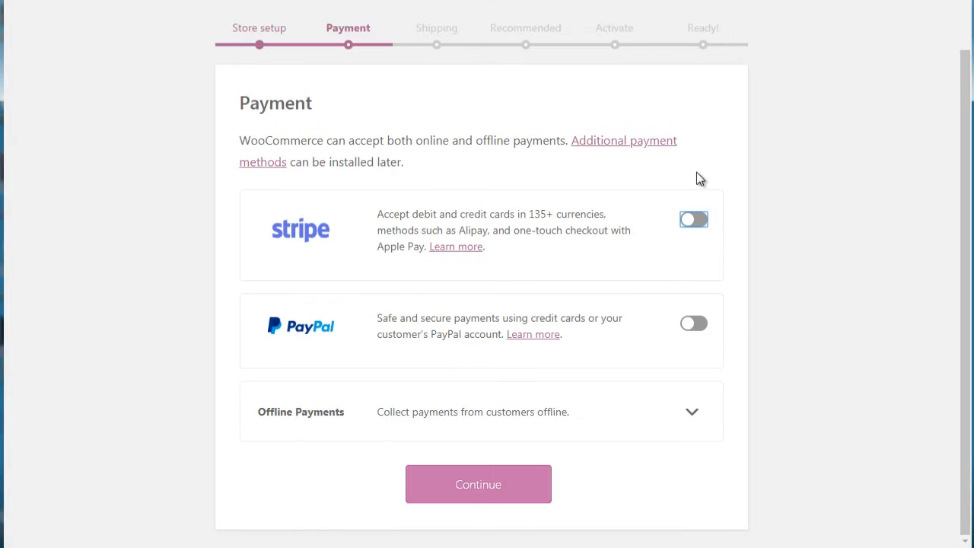
click(481, 493)
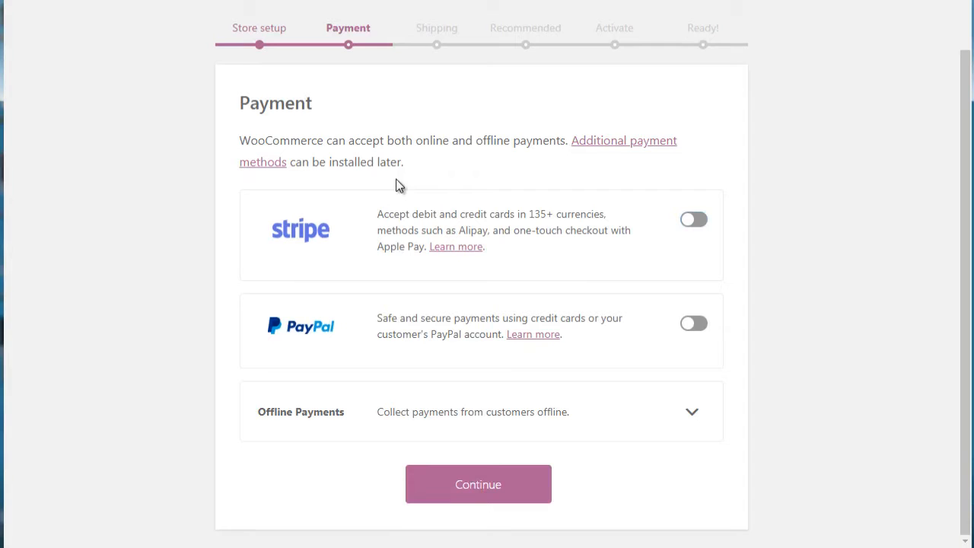
click(487, 484)
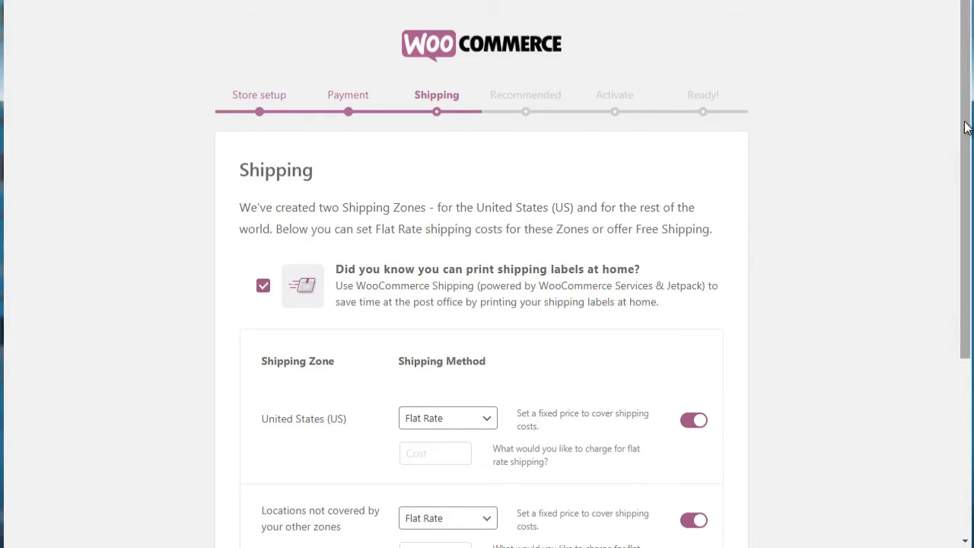
Step: Set the flat rate shipping cost to 0 for both the United States (US) and the uncovered locations zone, and continue
drag(966, 131, 957, 253)
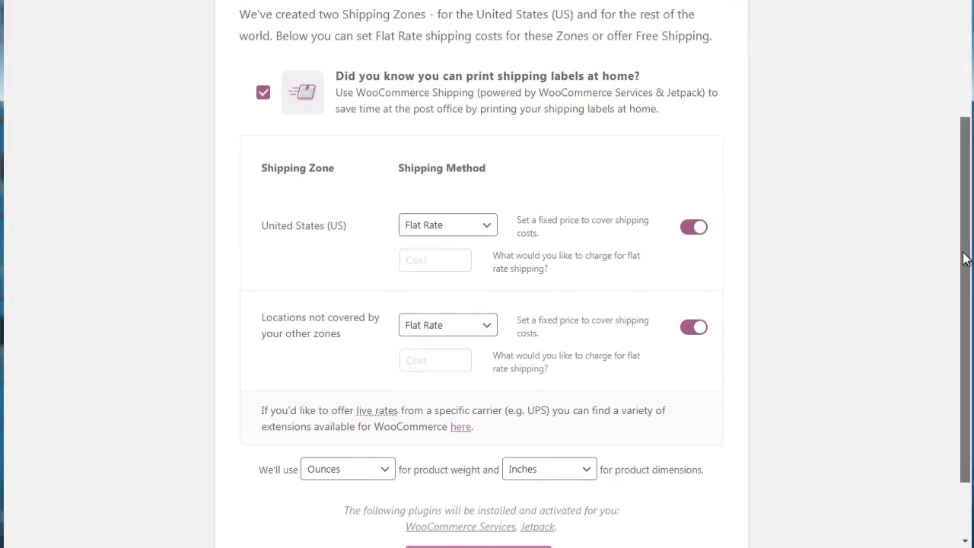
drag(966, 256, 971, 205)
scroll(971, 206, down, 1)
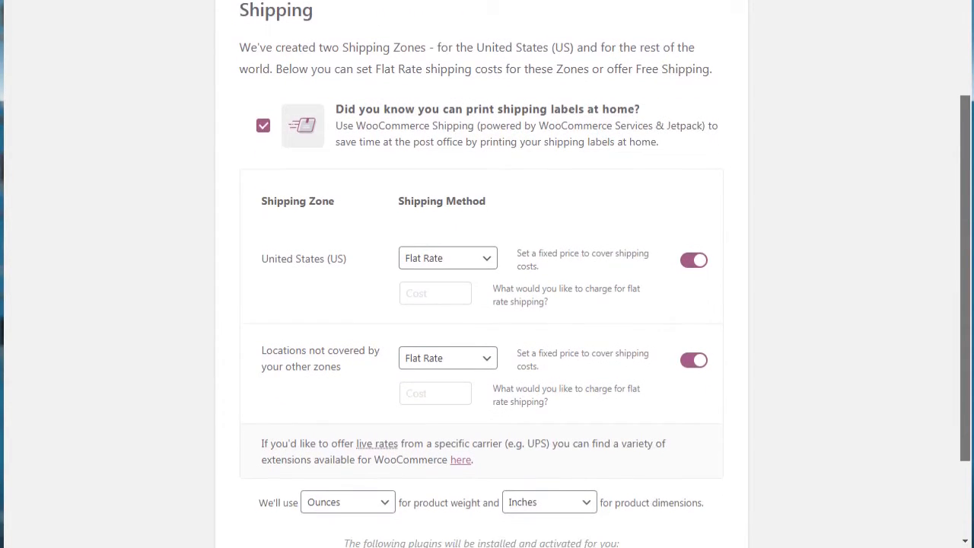
scroll(487, 274, down, 2)
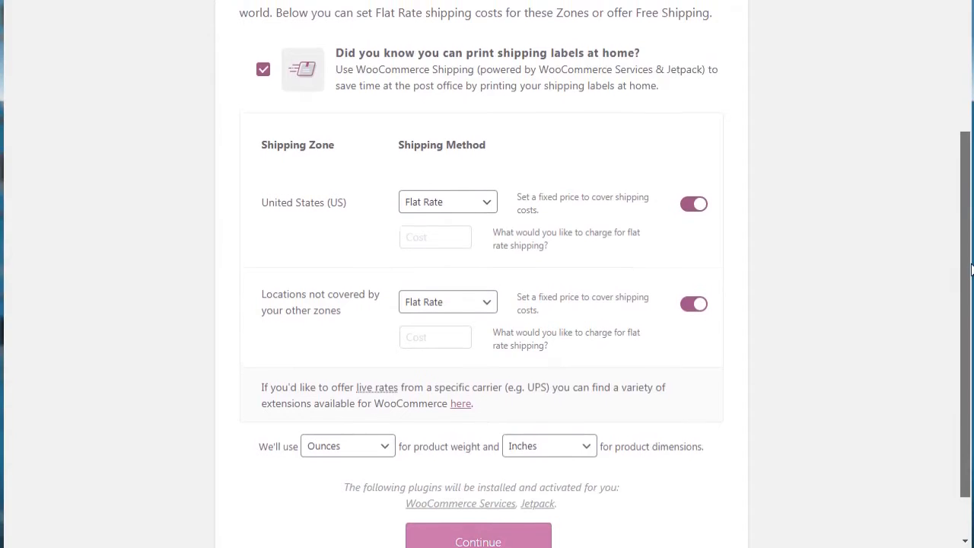
scroll(404, 3, up, 1)
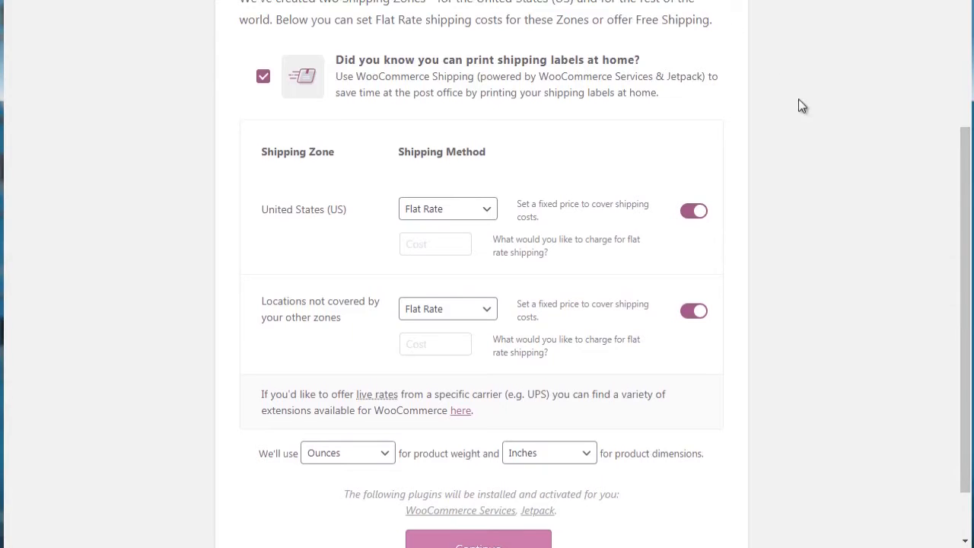
scroll(784, 101, down, 1)
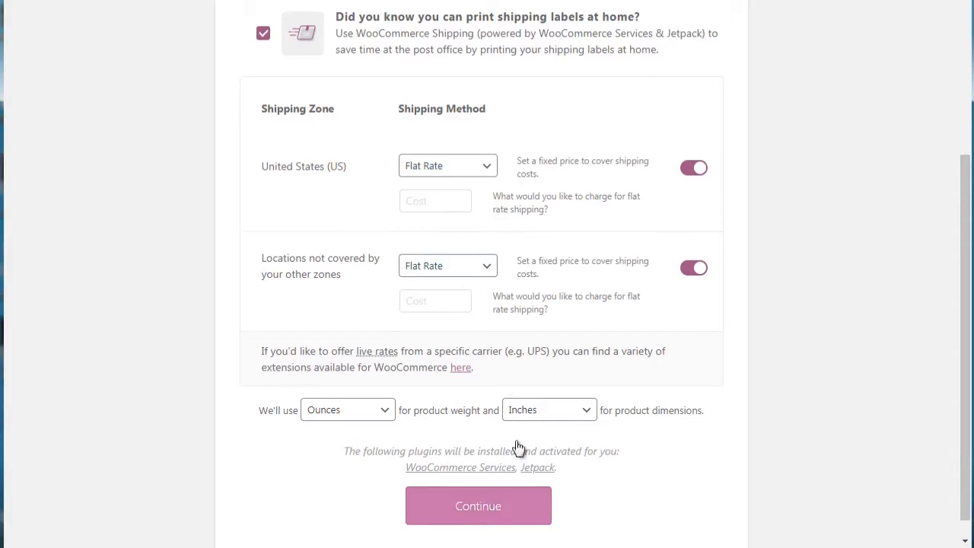
click(489, 514)
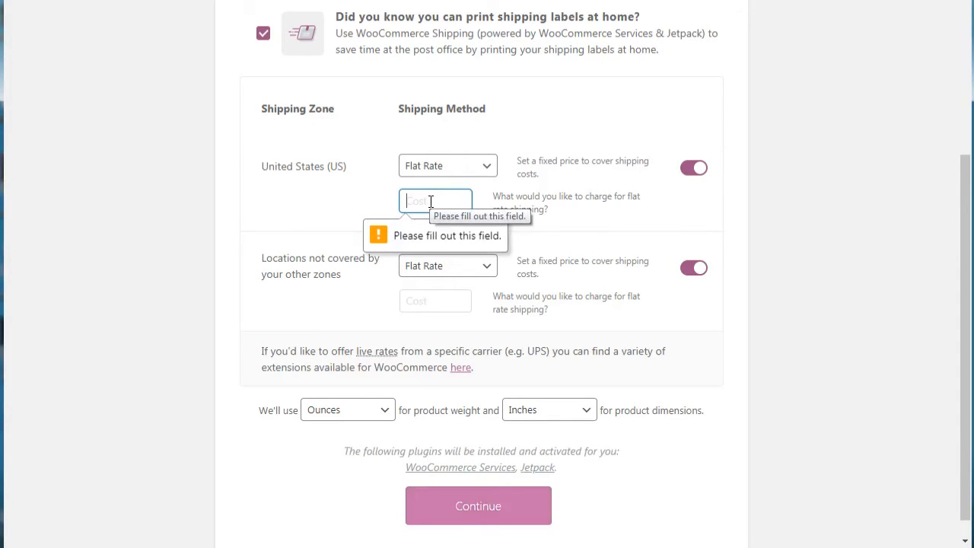
text(0)
key(ctrl+a)
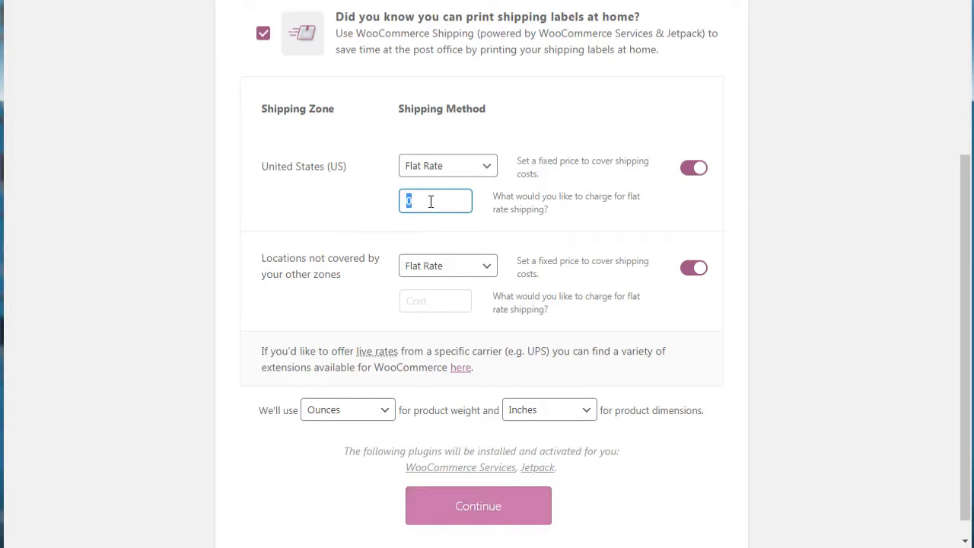
click(426, 300)
text(0)
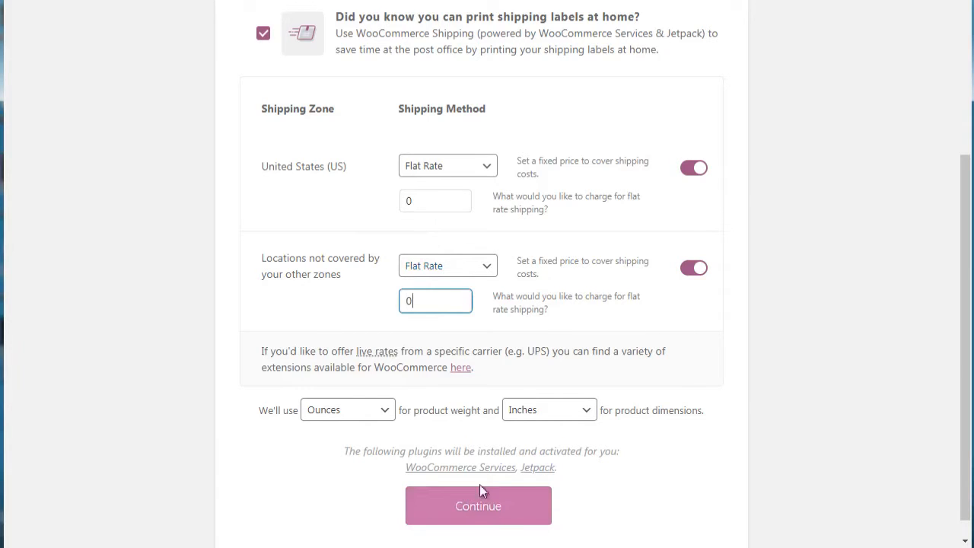
click(496, 516)
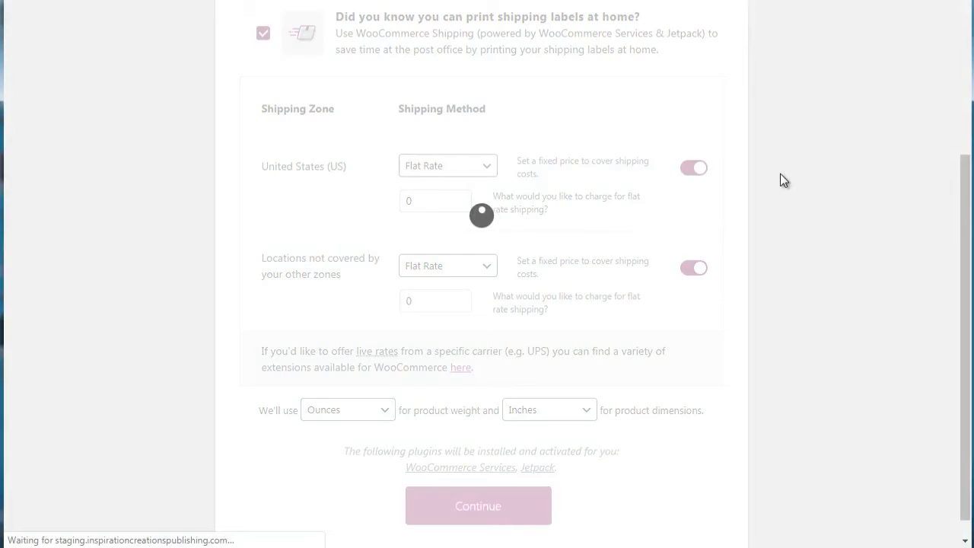
Step: Deselect Storefront Theme, Automated Taxes, Mailchimp and Facebook from the recommended features, keep only WooCommerce Admin, and continue
click(963, 130)
drag(962, 125, 964, 156)
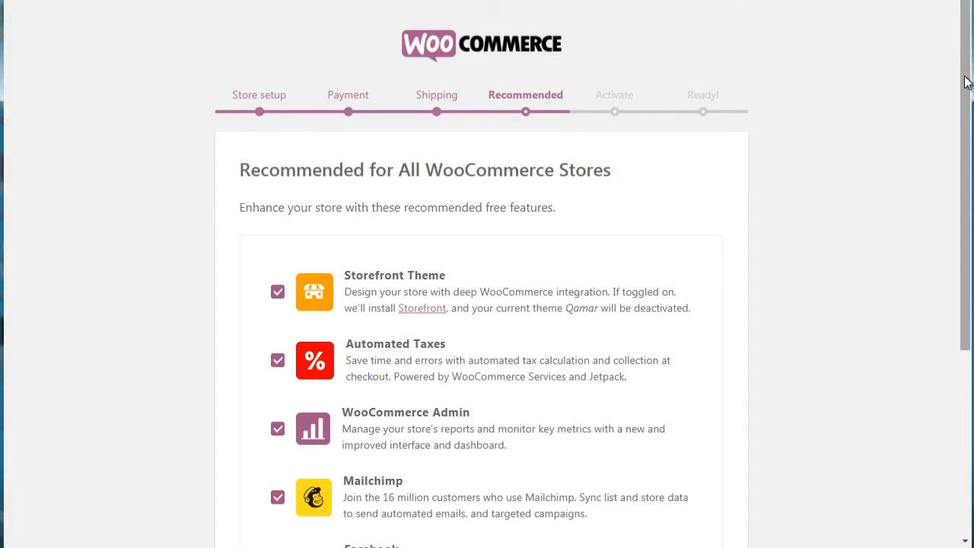
drag(968, 81, 957, 165)
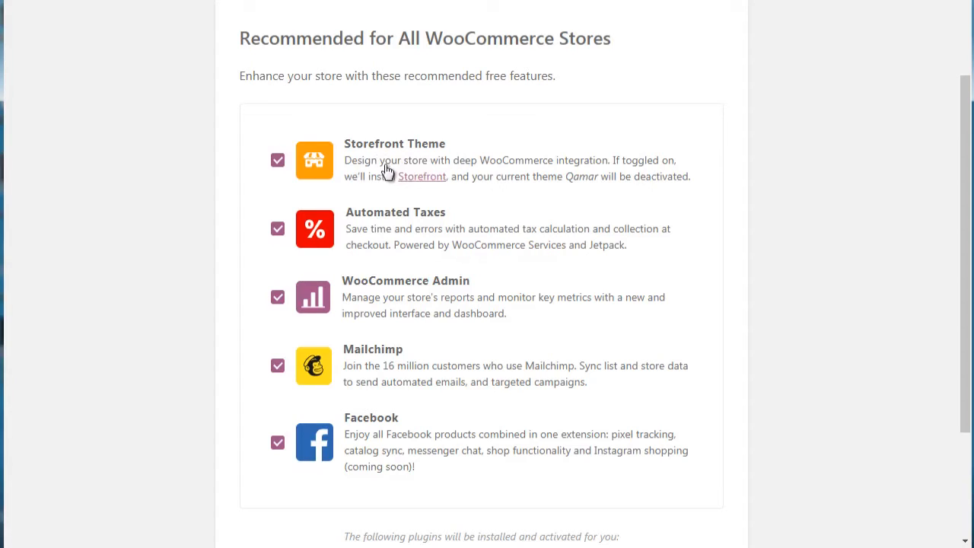
click(277, 163)
click(277, 367)
click(276, 446)
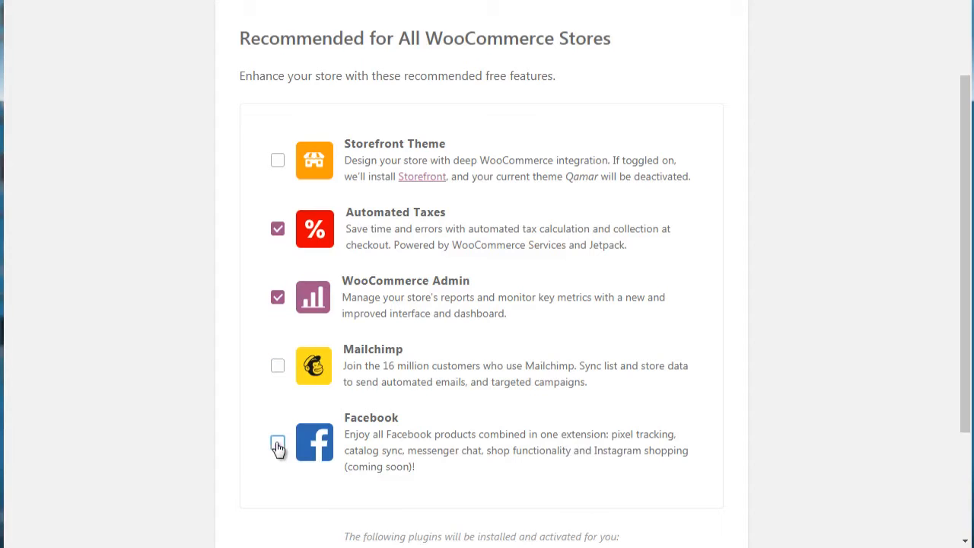
click(278, 230)
drag(963, 207, 962, 227)
drag(961, 229, 961, 253)
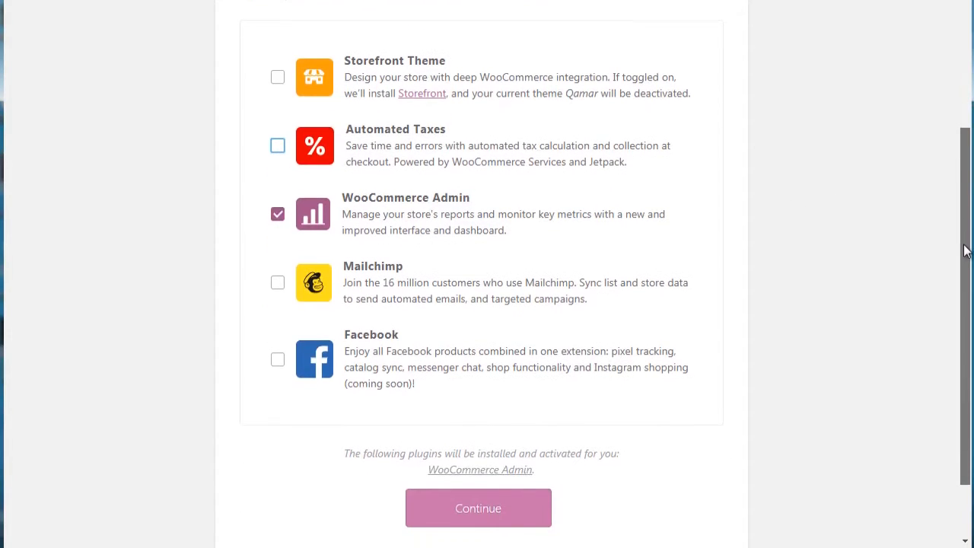
click(476, 510)
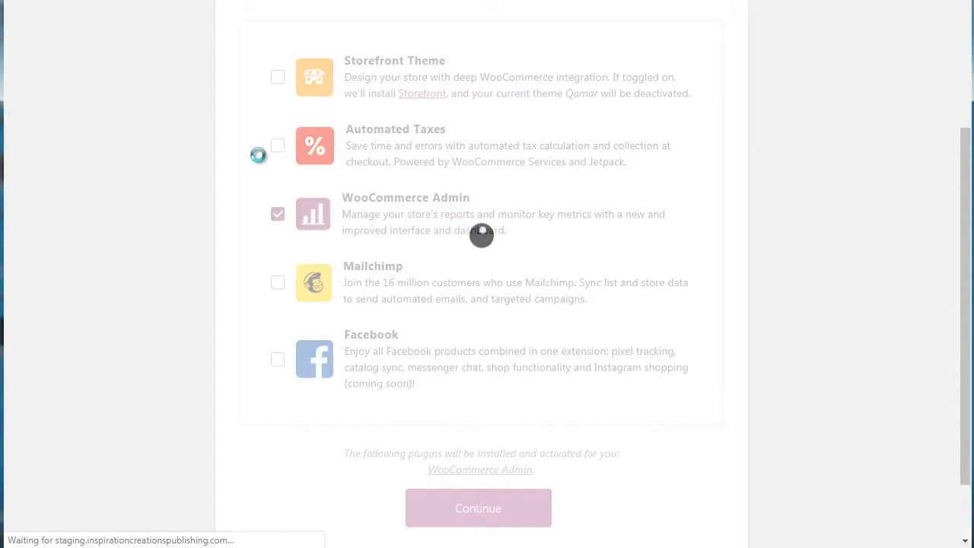
Step: Skip connecting the store to Jetpack in the setup wizard
scroll(963, 67, up, 3)
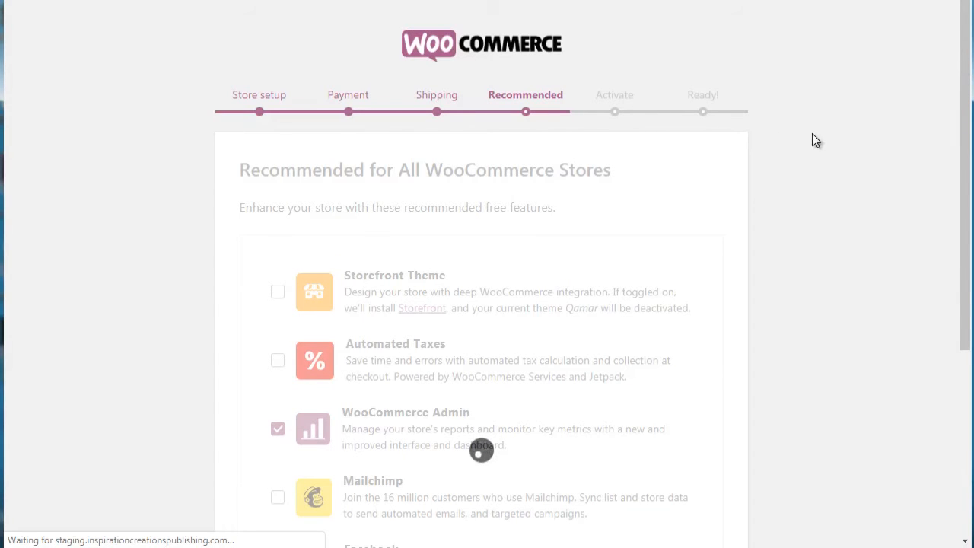
drag(971, 91, 972, 176)
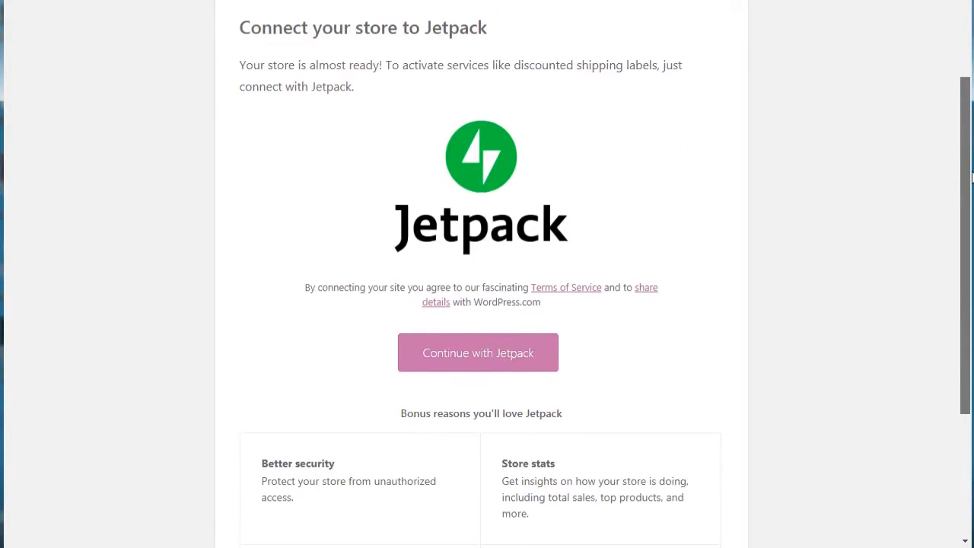
drag(972, 176, 966, 301)
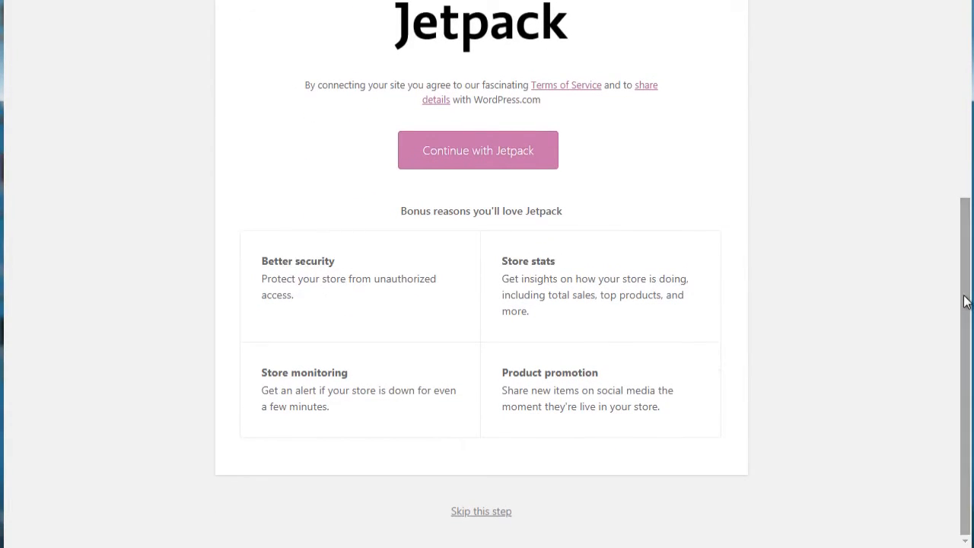
click(495, 512)
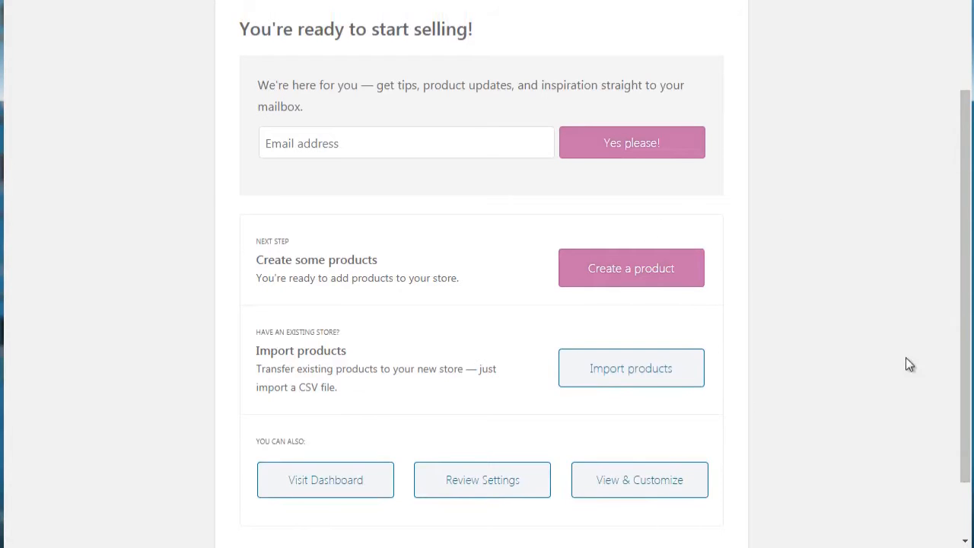
Step: Leave the finished wizard for the WordPress dashboard and dismiss the Stripe account keys notice
drag(964, 365, 965, 417)
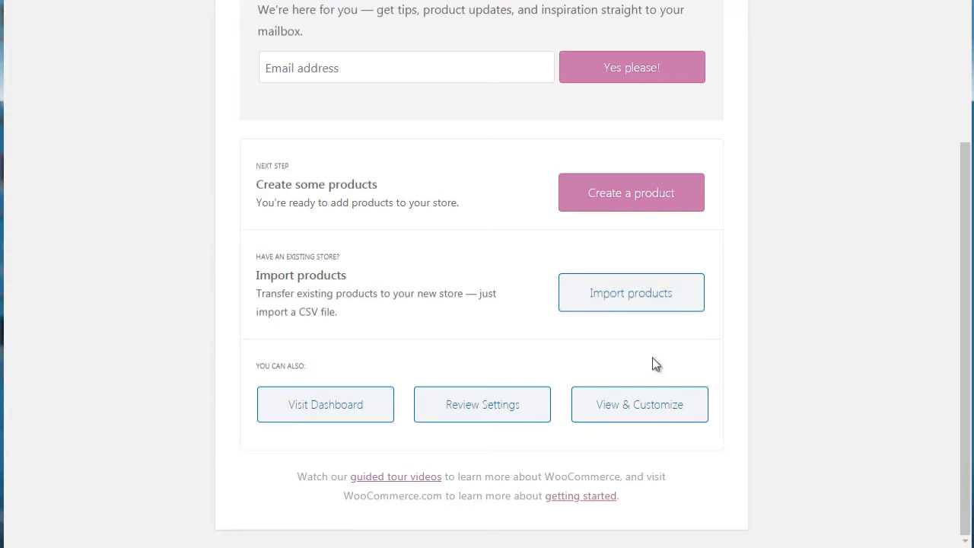
click(344, 411)
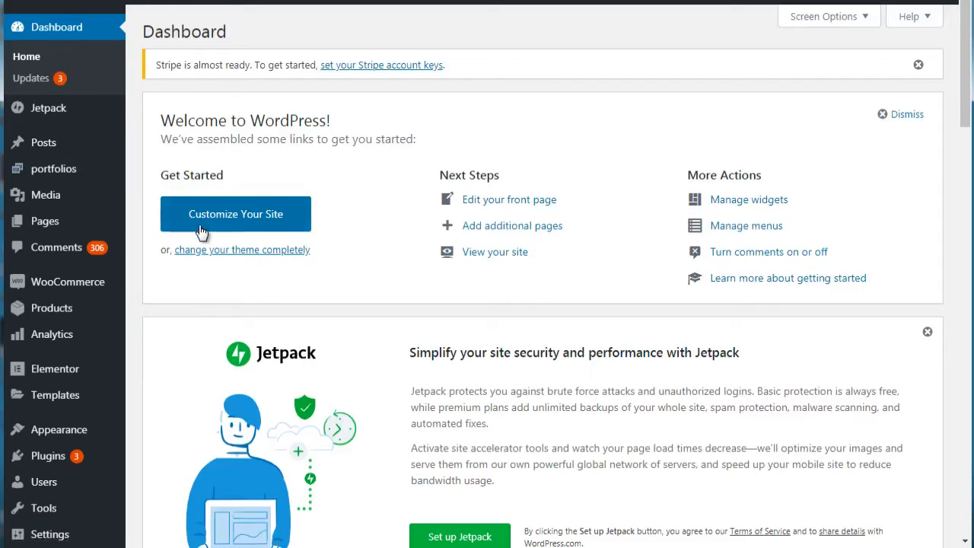
click(919, 65)
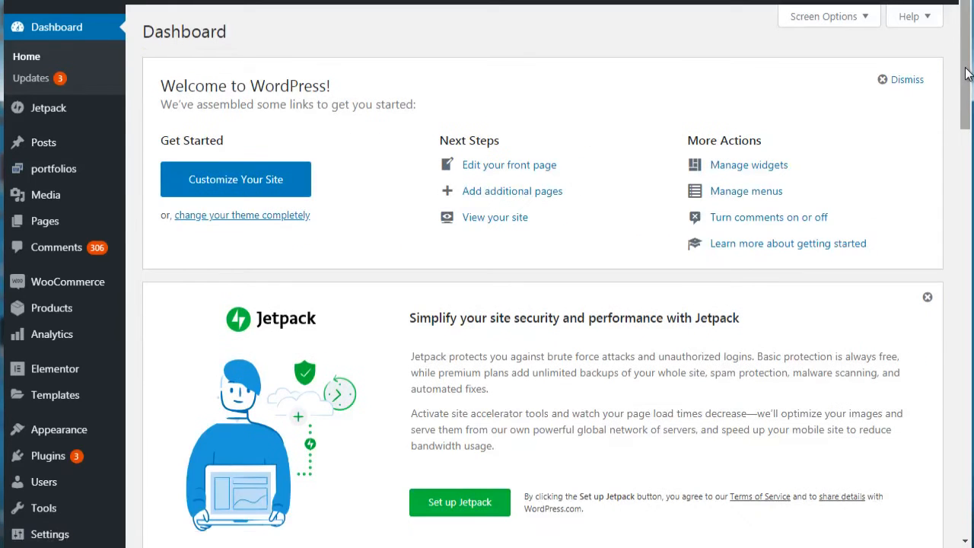
mouse_move(100, 286)
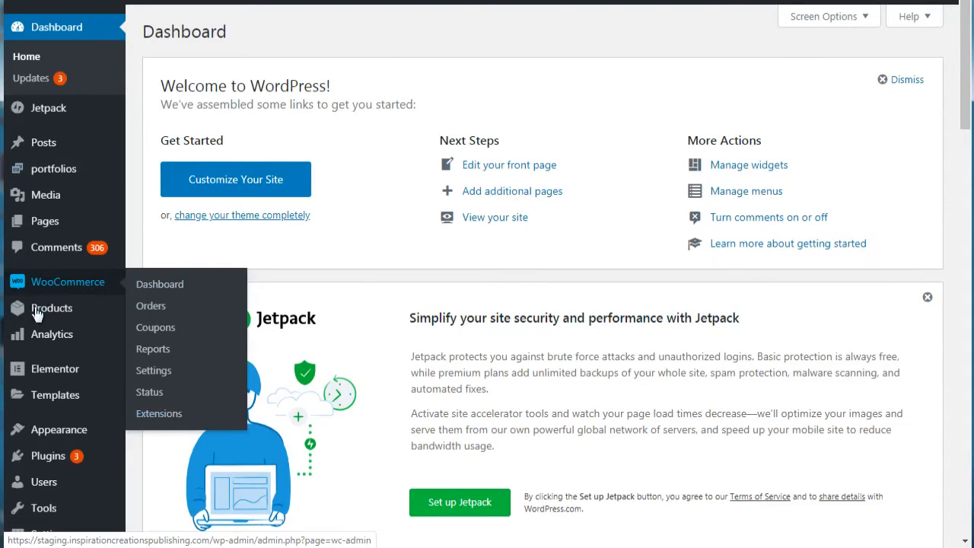
mouse_move(40, 317)
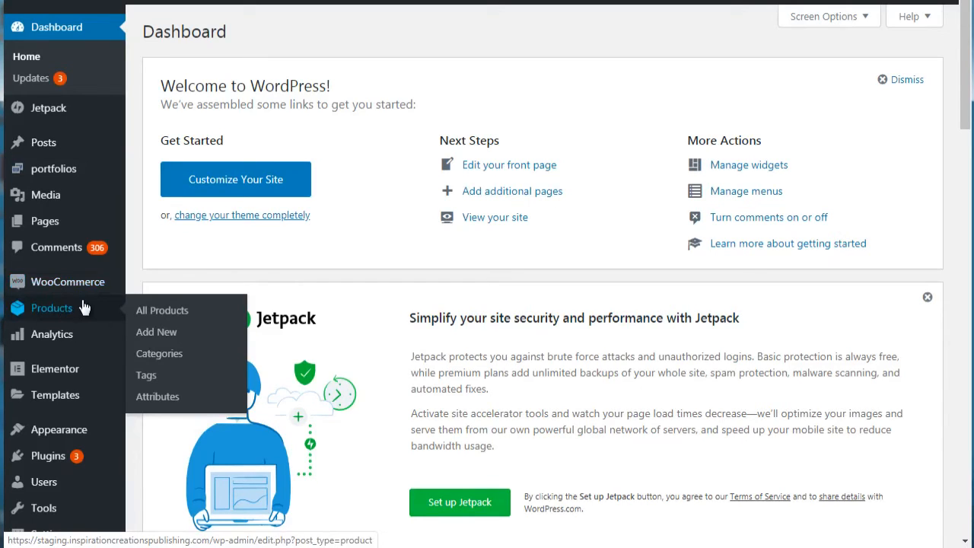
mouse_move(11, 282)
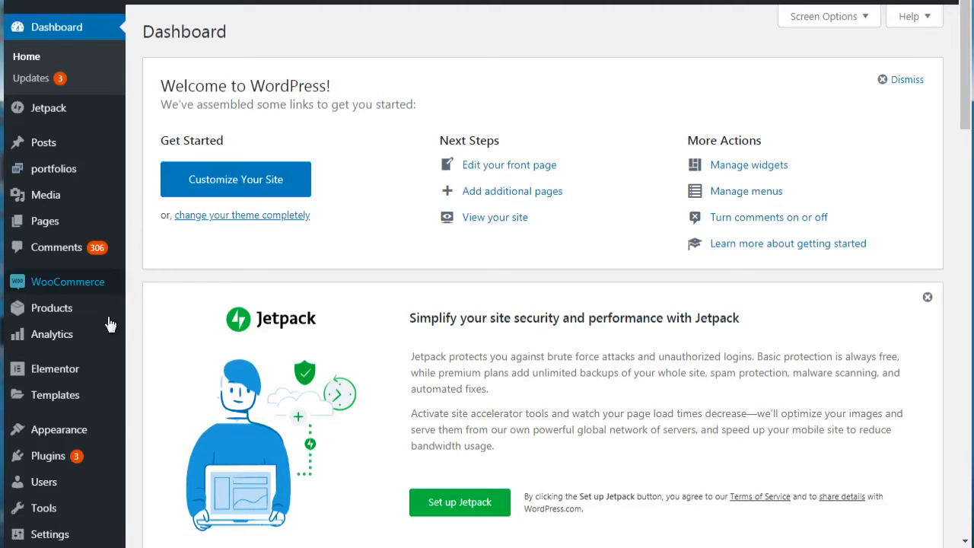
Step: Open the installed themes, go to adding a new theme, and view the upload form for a theme in .zip format
mouse_move(89, 437)
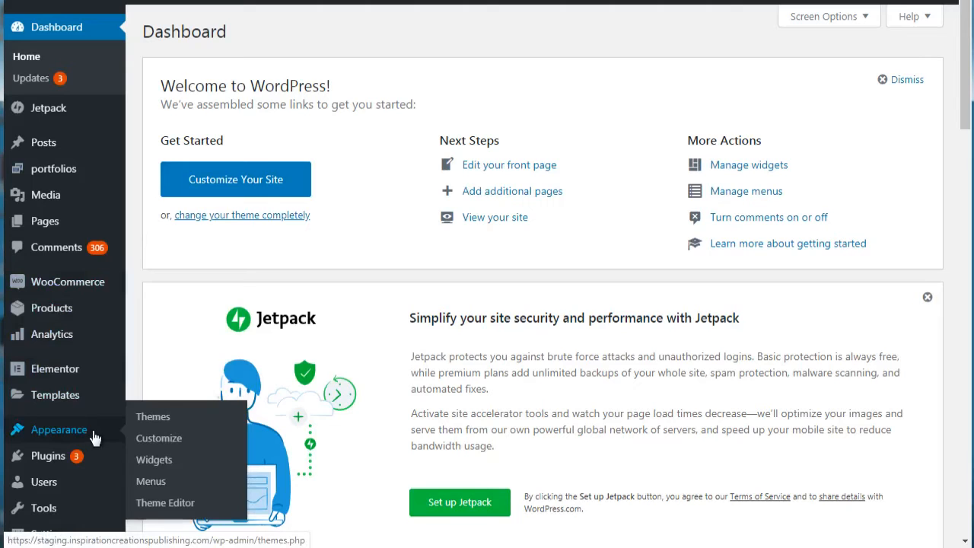
click(153, 420)
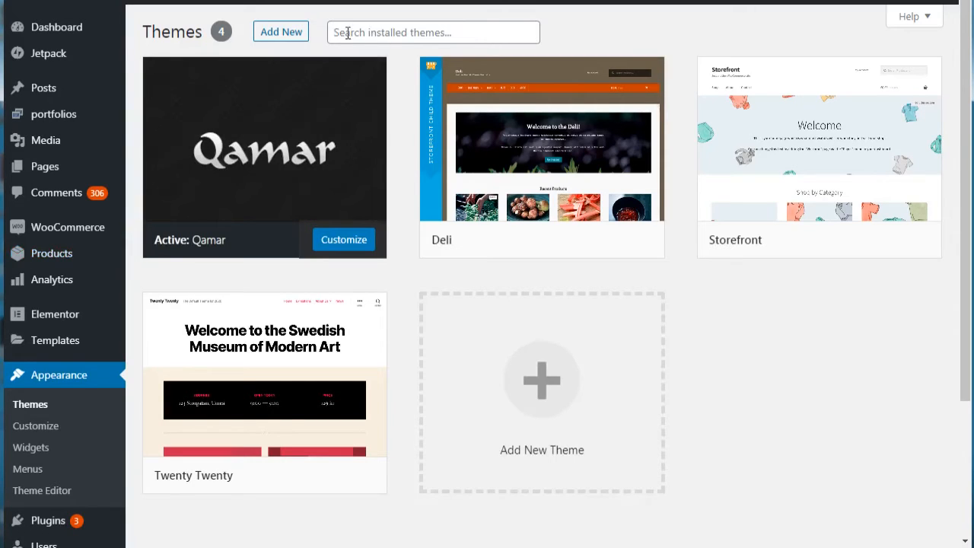
click(296, 37)
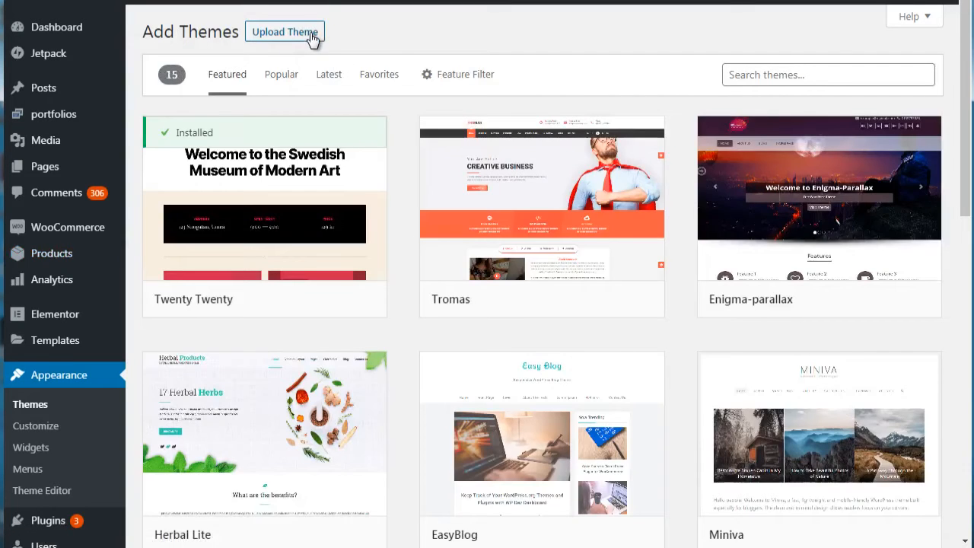
click(312, 38)
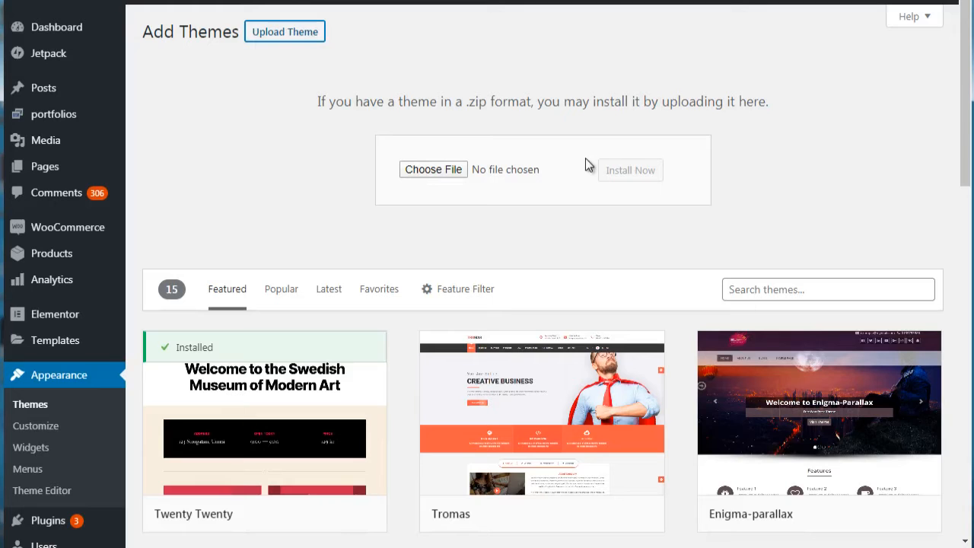
mouse_move(965, 126)
mouse_down()
mouse_move(961, 309)
mouse_move(962, 133)
mouse_up()
Step: Return to the installed themes and activate the Deli theme
click(45, 411)
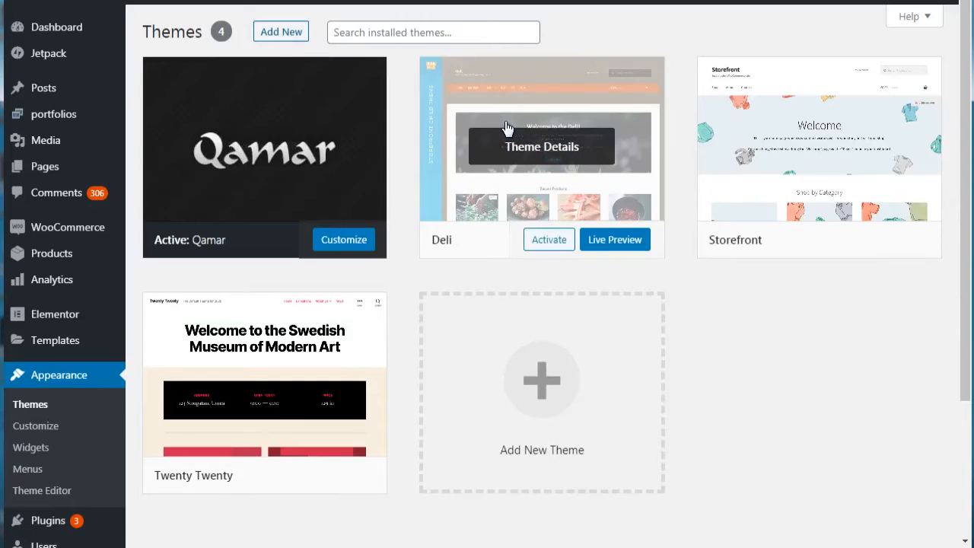
click(549, 242)
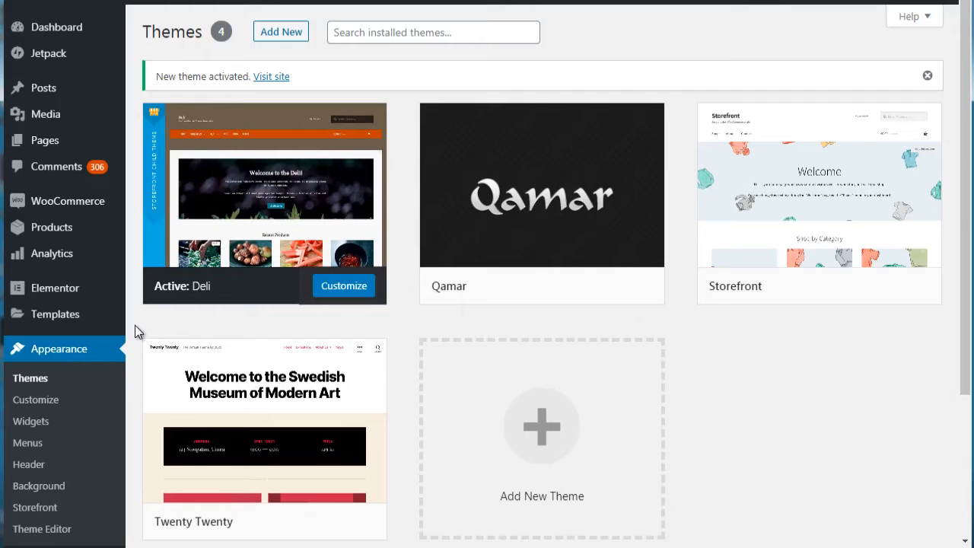
Step: Open the WooCommerce dashboard with the store's performance figures and charts
mouse_move(289, 152)
click(85, 208)
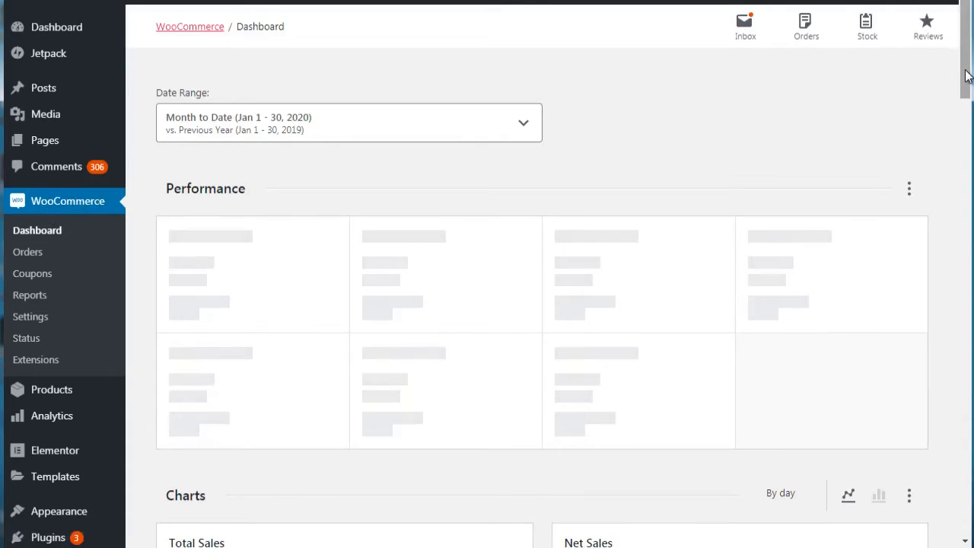
Step: Review the performance figures on the WooCommerce dashboard and open the store's orders
scroll(966, 76, down, 1)
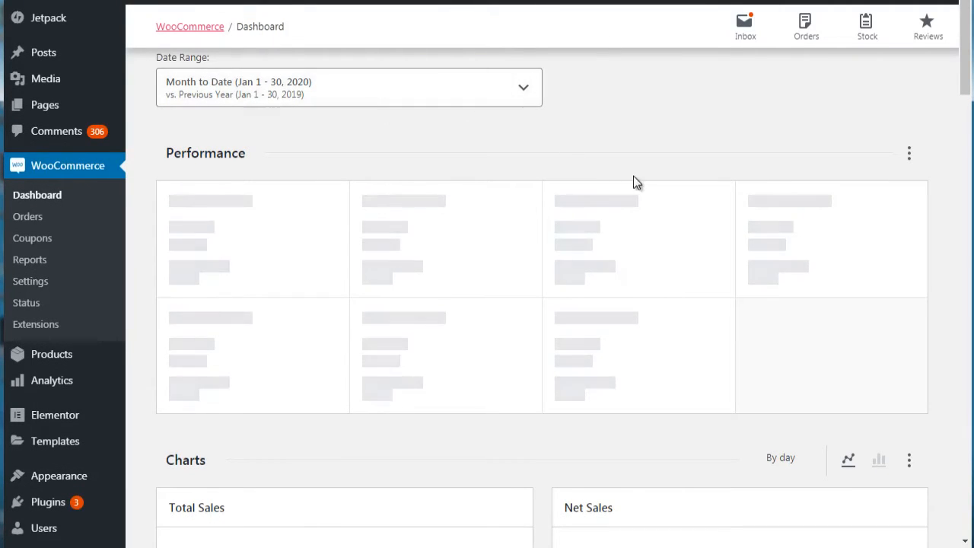
mouse_move(964, 87)
mouse_down()
mouse_move(964, 204)
mouse_move(946, 270)
mouse_move(968, 394)
mouse_move(969, 525)
mouse_move(957, 86)
mouse_up()
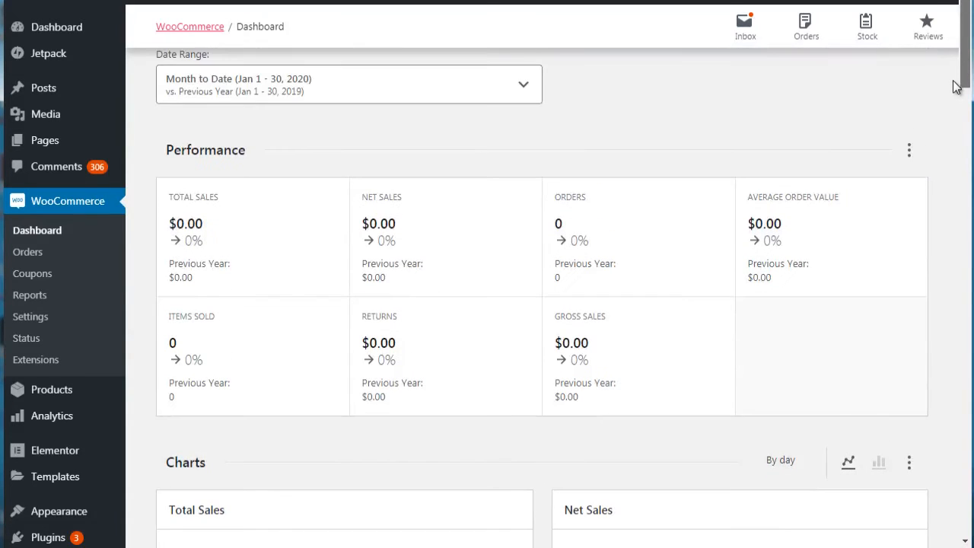
click(29, 254)
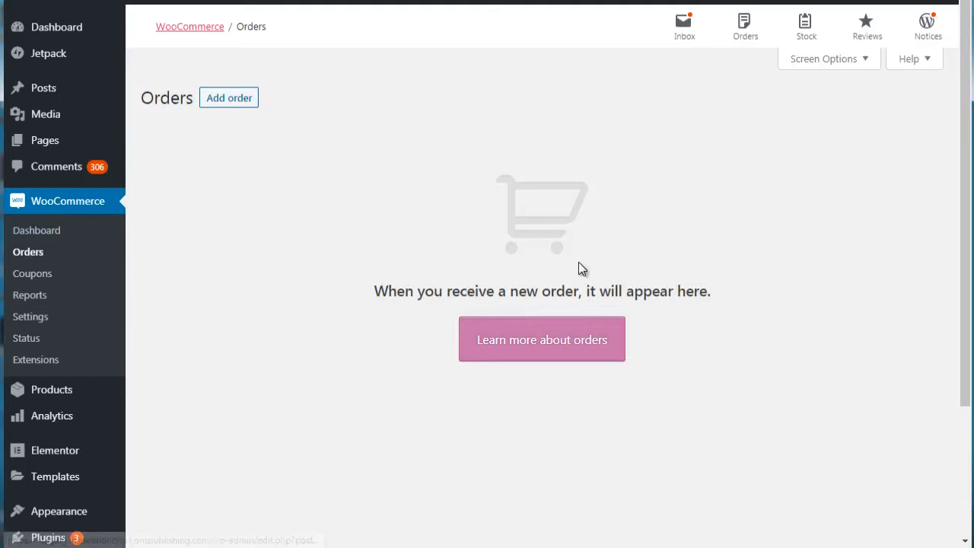
Step: Open the coupons, start creating the first coupon, and generate random codes for it several times
click(18, 275)
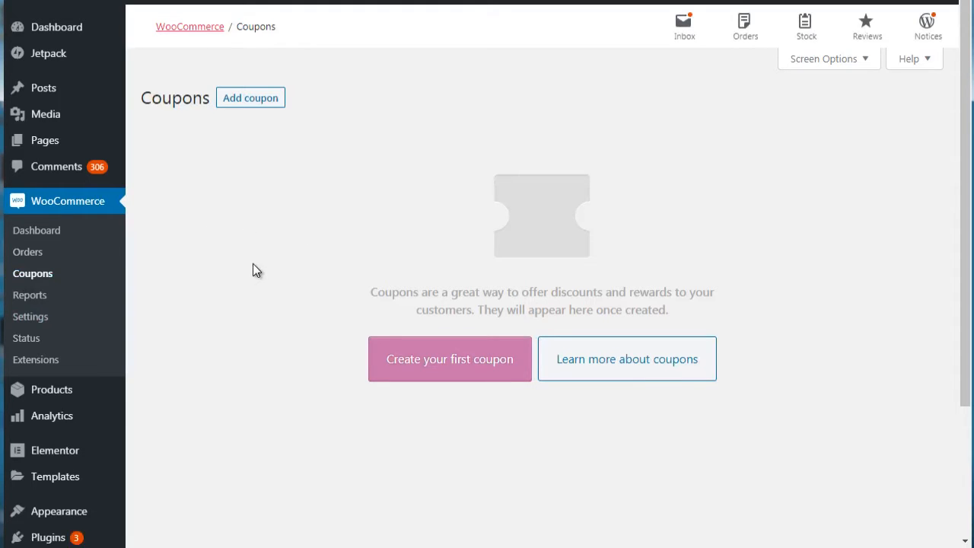
click(408, 368)
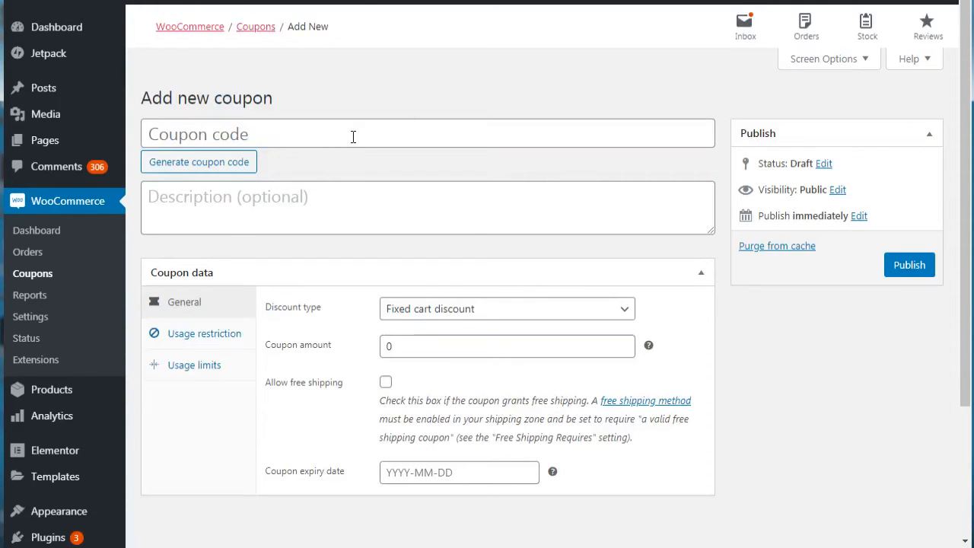
click(219, 163)
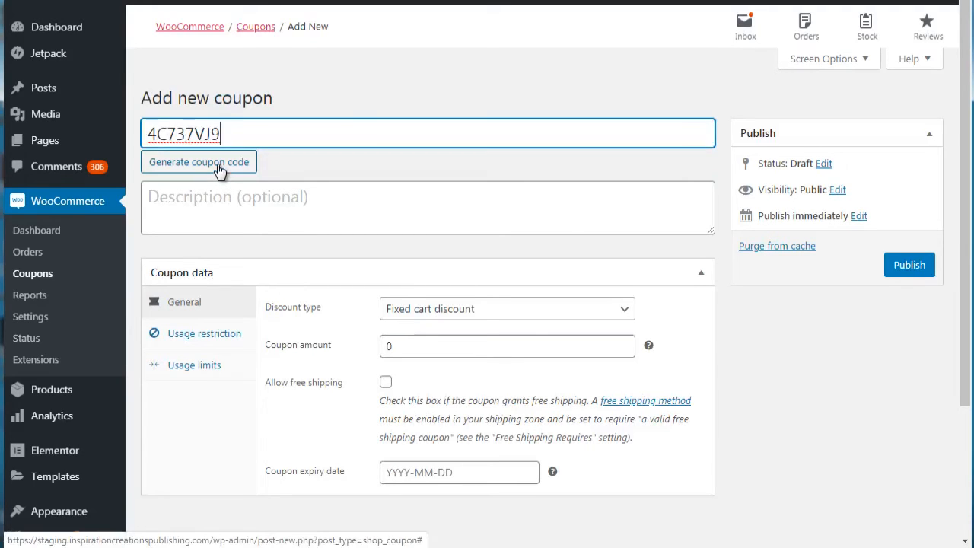
click(218, 167)
click(219, 167)
click(218, 166)
click(218, 167)
click(220, 166)
click(219, 166)
click(219, 167)
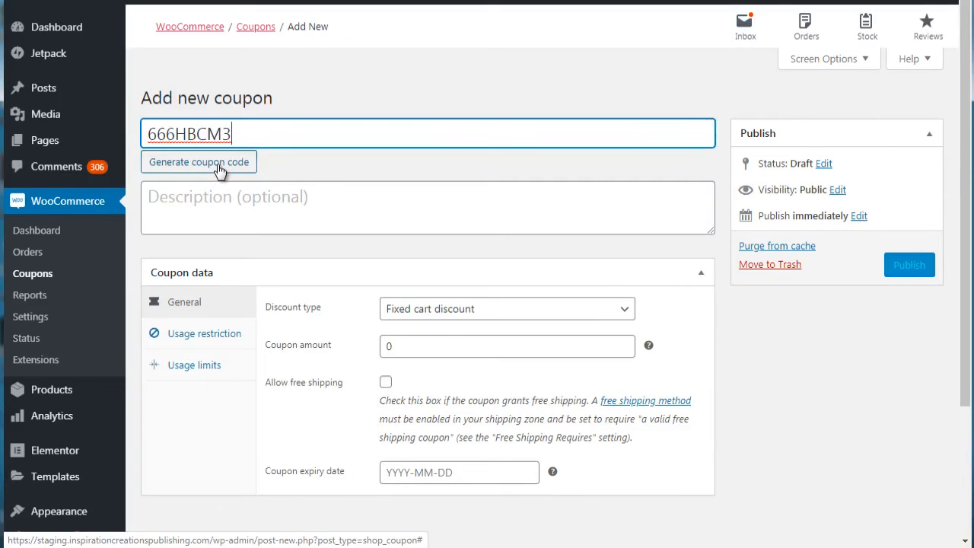
click(219, 166)
Step: Try BLACKFRIDAY40 as the coupon code, change its ending to 50, and clear the code
mouse_move(127, 142)
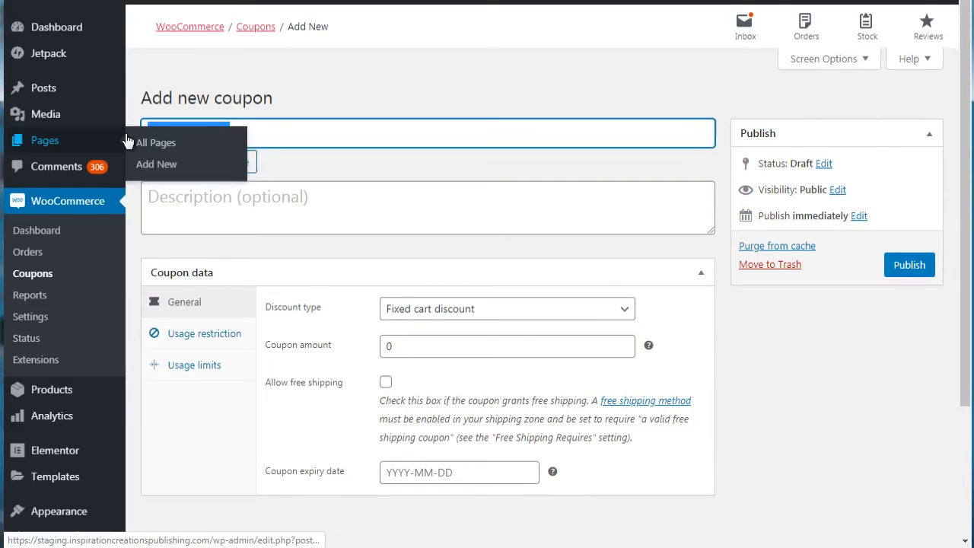
text(BLACKFRID)
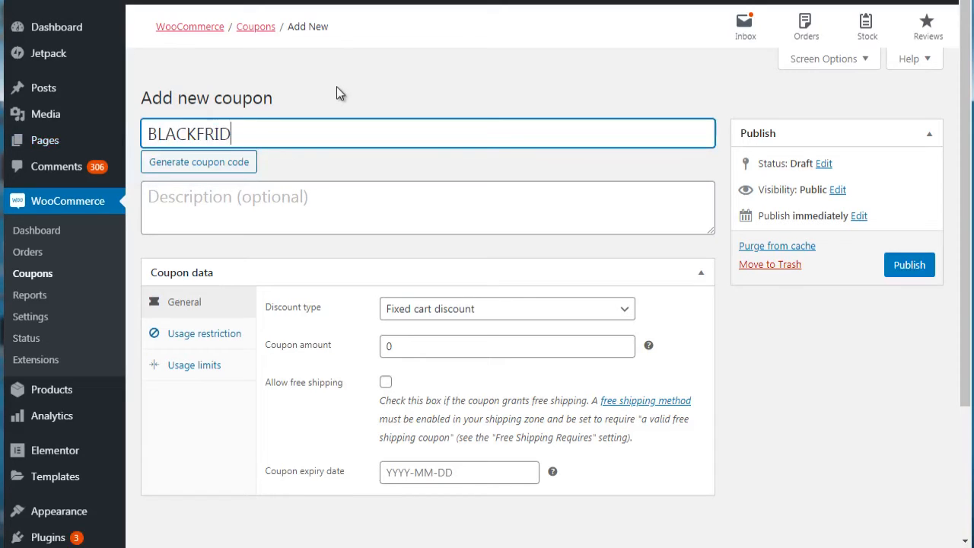
text(AY40)
key(BackSpace)
key(BackSpace)
text(50)
key(ctrl+a)
key(BackSpace)
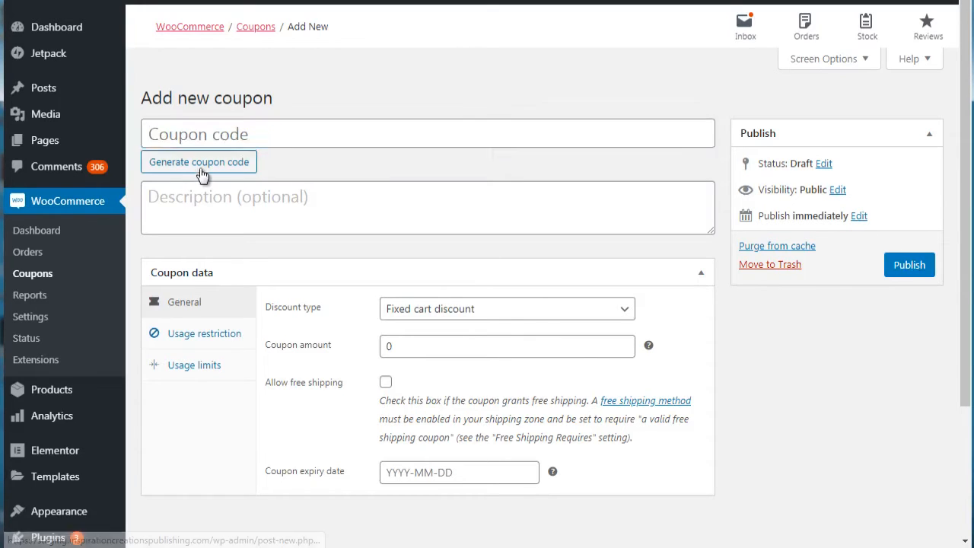
Step: Generate a random coupon code and set the coupon's discount type to Fixed product discount
click(201, 169)
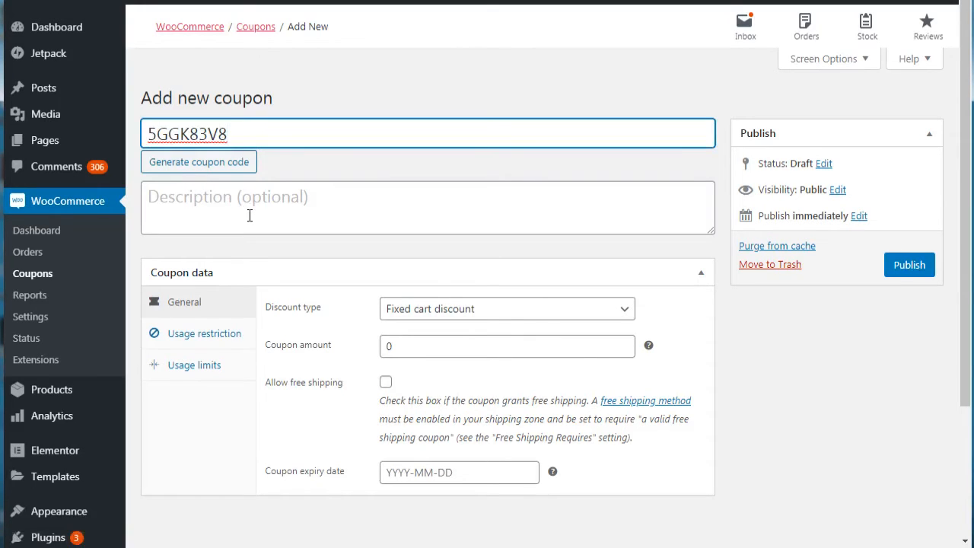
drag(964, 140, 964, 161)
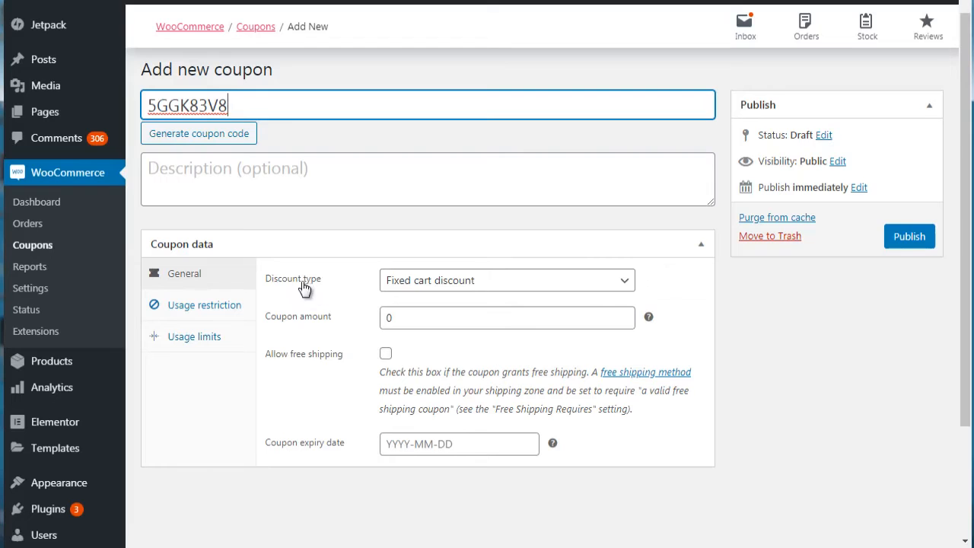
click(412, 282)
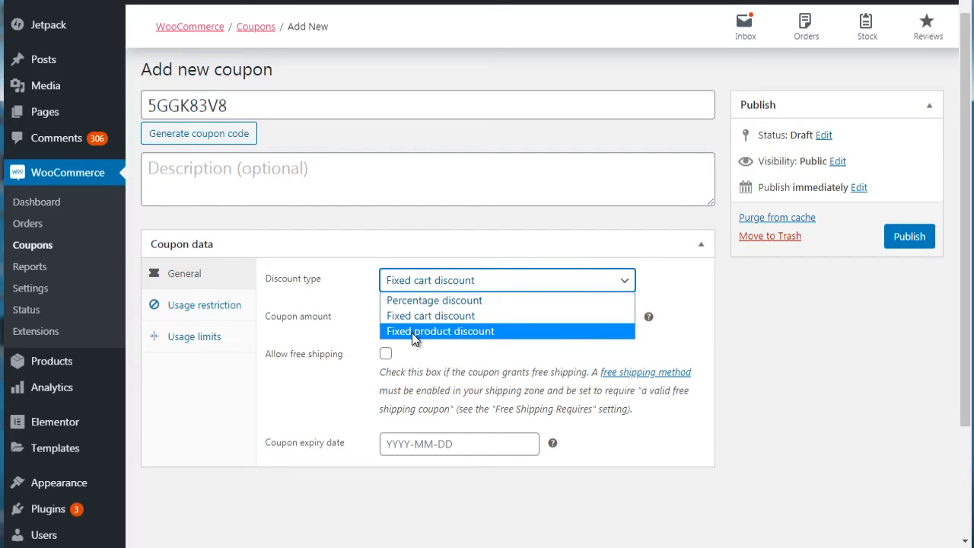
click(446, 274)
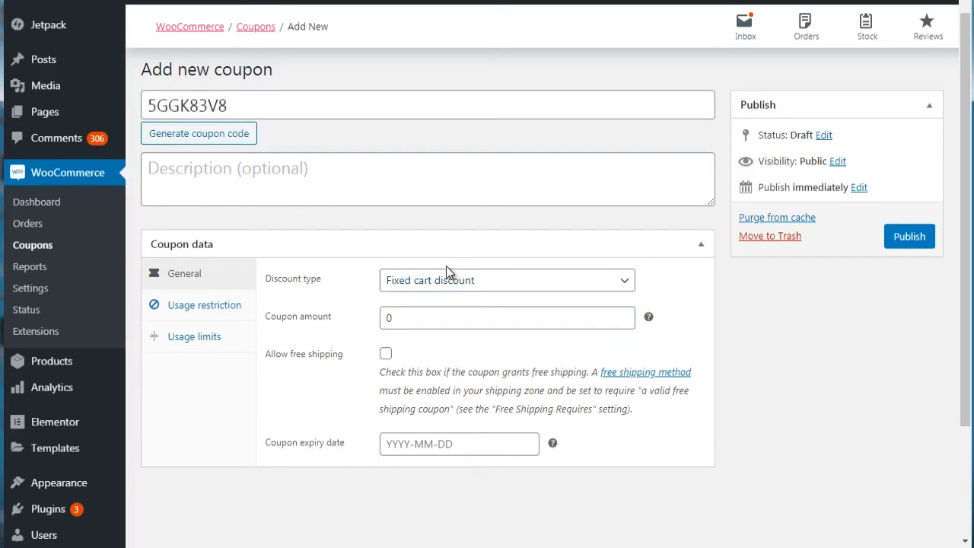
click(449, 281)
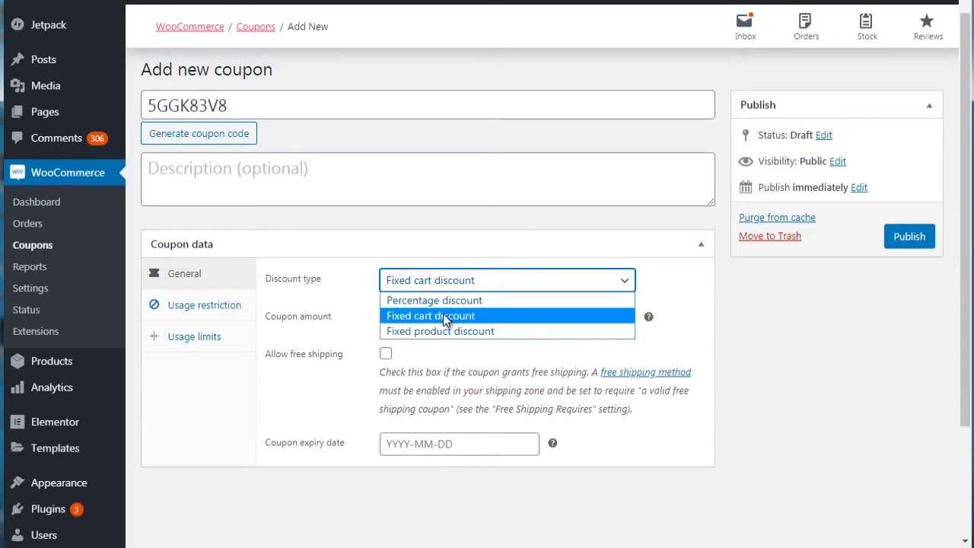
click(443, 315)
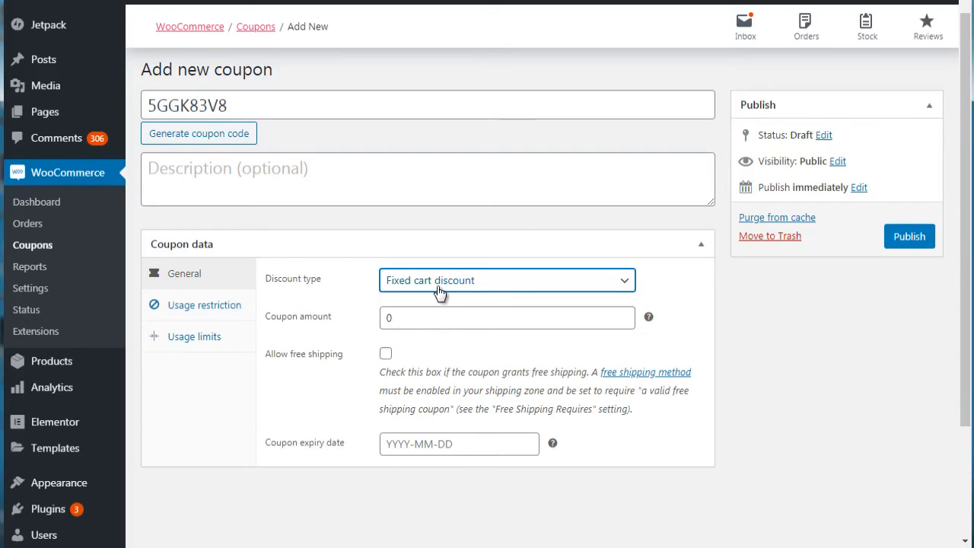
click(441, 291)
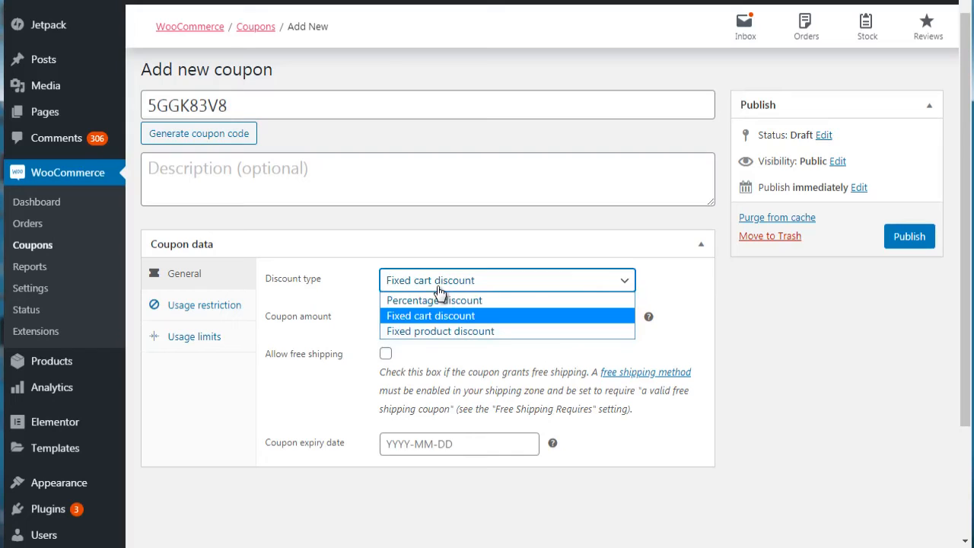
click(423, 335)
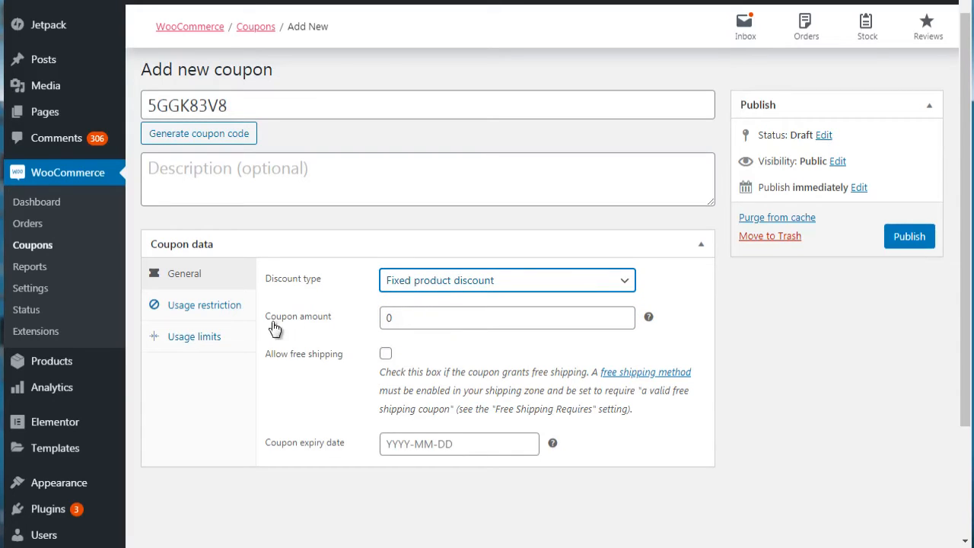
click(500, 397)
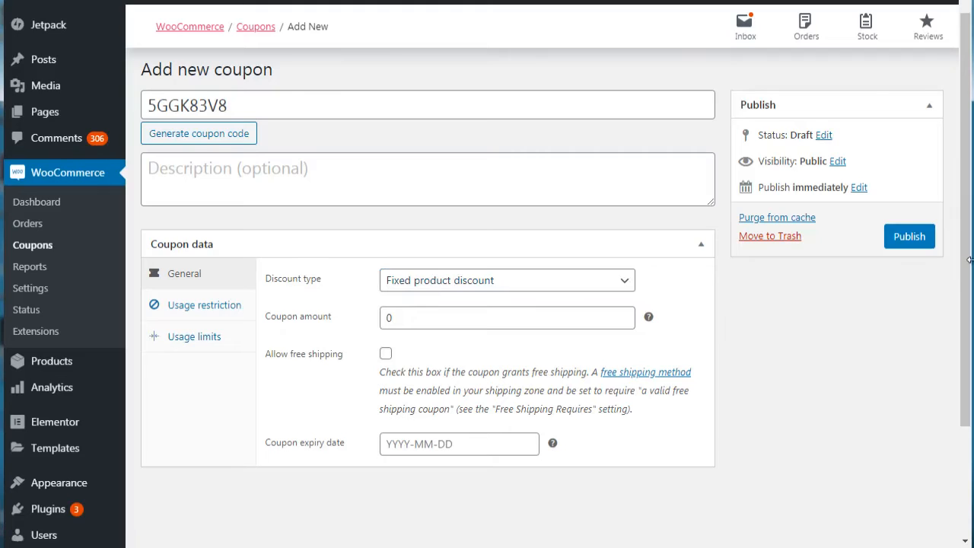
Step: Set the coupon amount to 50
scroll(970, 259, down, 1)
drag(428, 270, 374, 274)
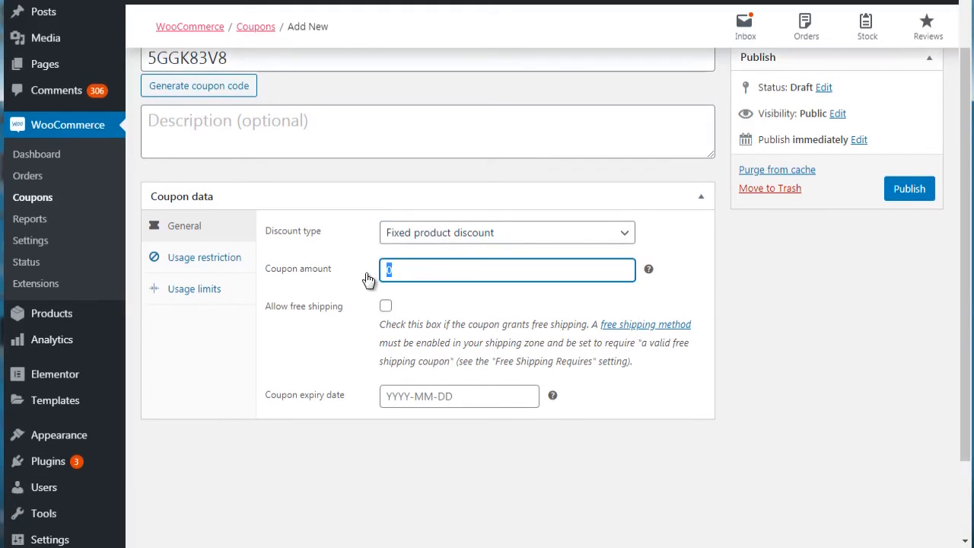
text(50)
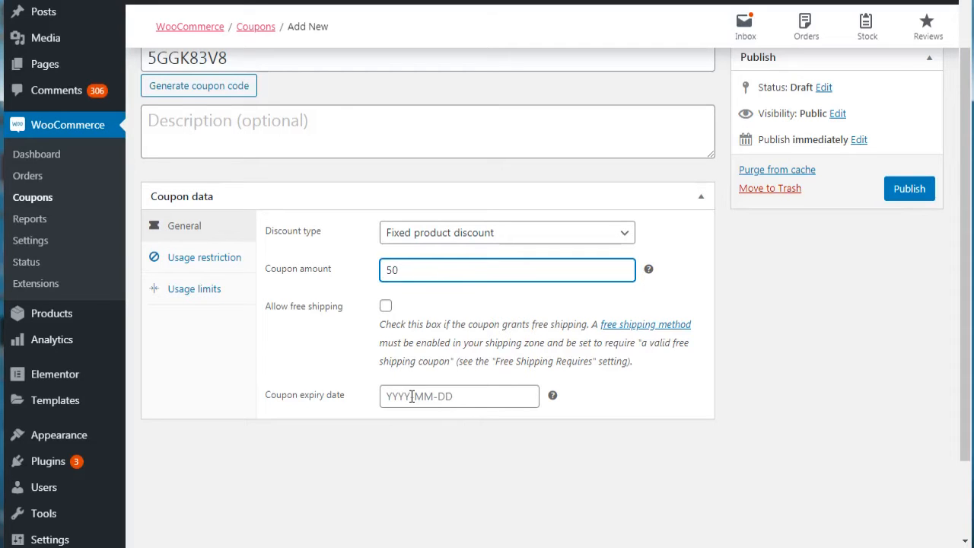
Step: Examine the coupon's usage restrictions for spend, sale items, products, categories and allowed emails
click(204, 262)
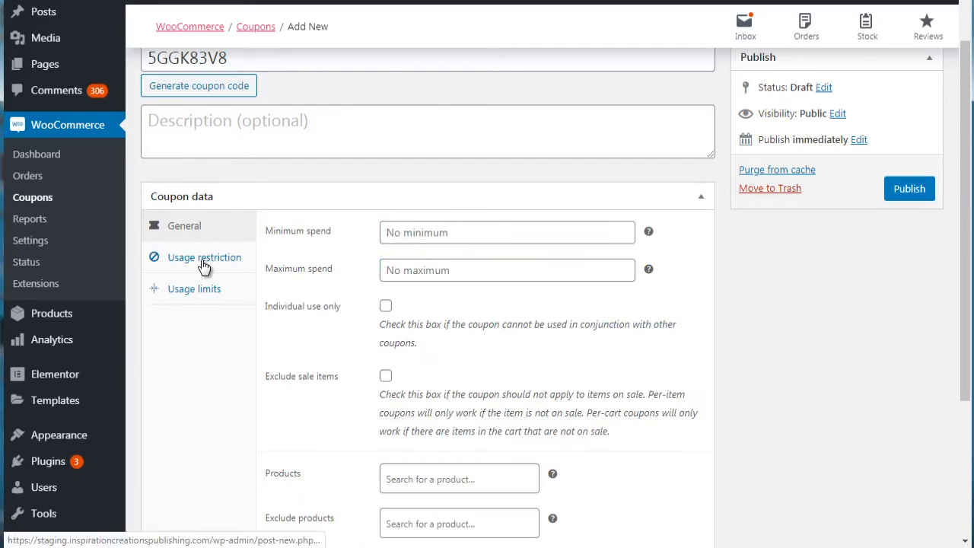
drag(965, 257, 969, 334)
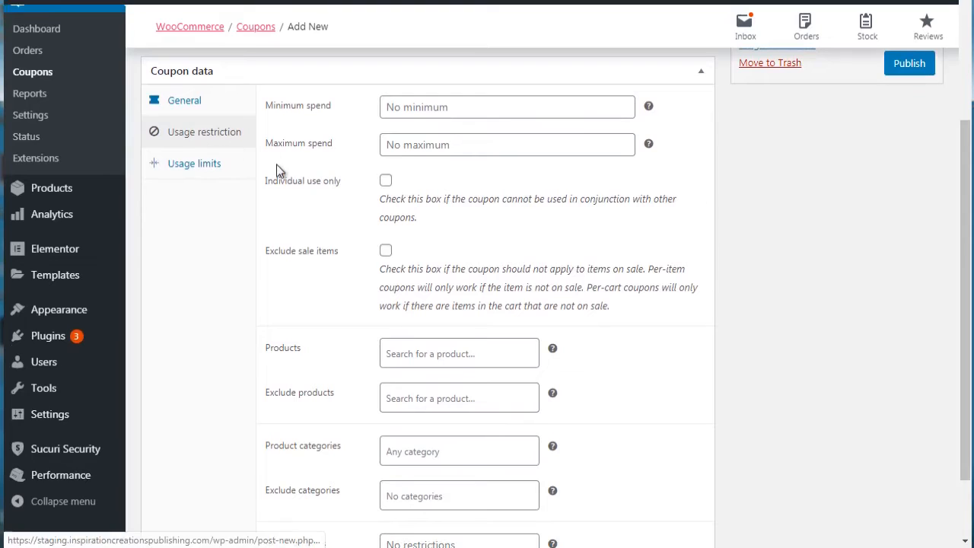
click(426, 349)
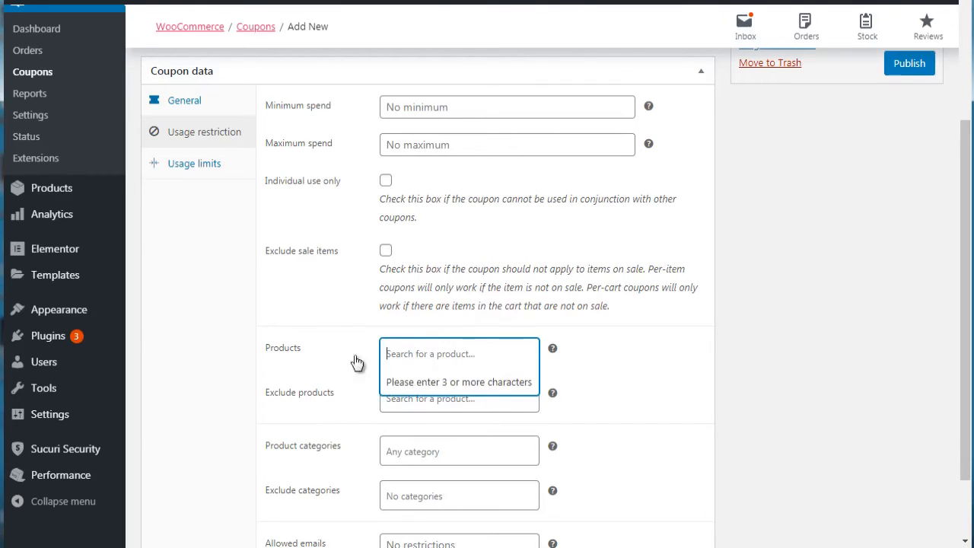
scroll(236, 350, down, 2)
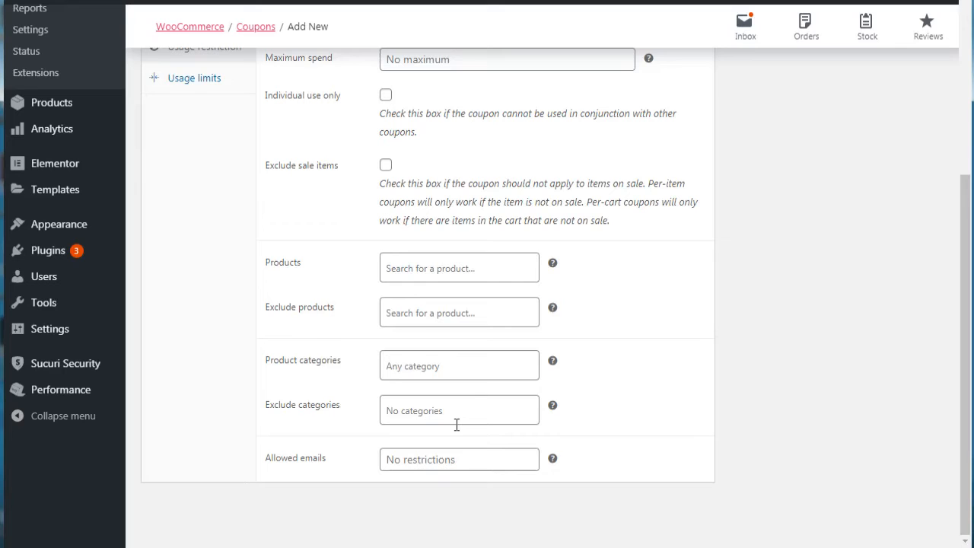
drag(961, 372, 969, 243)
Step: Open the coupon's usage limits and set the usage limit per coupon to 100
click(193, 288)
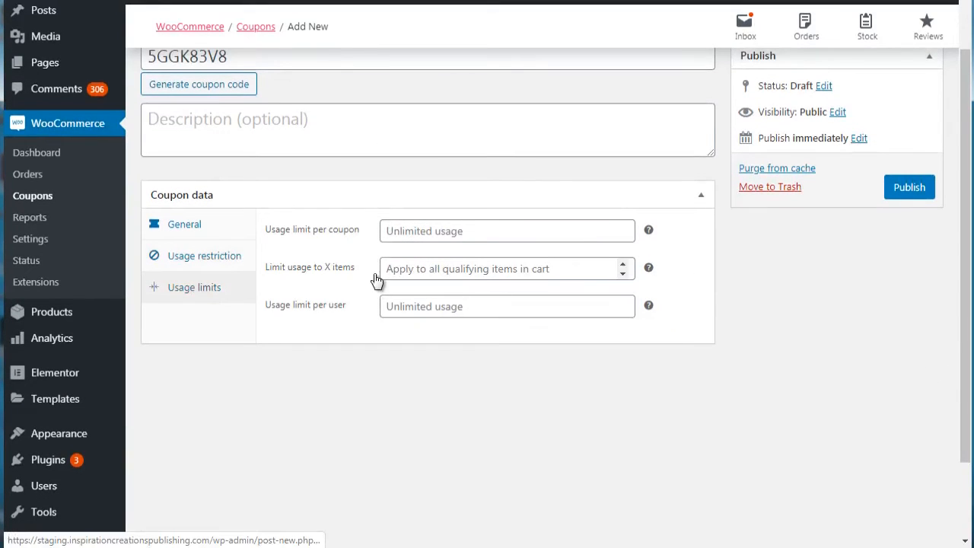
click(383, 199)
click(383, 199)
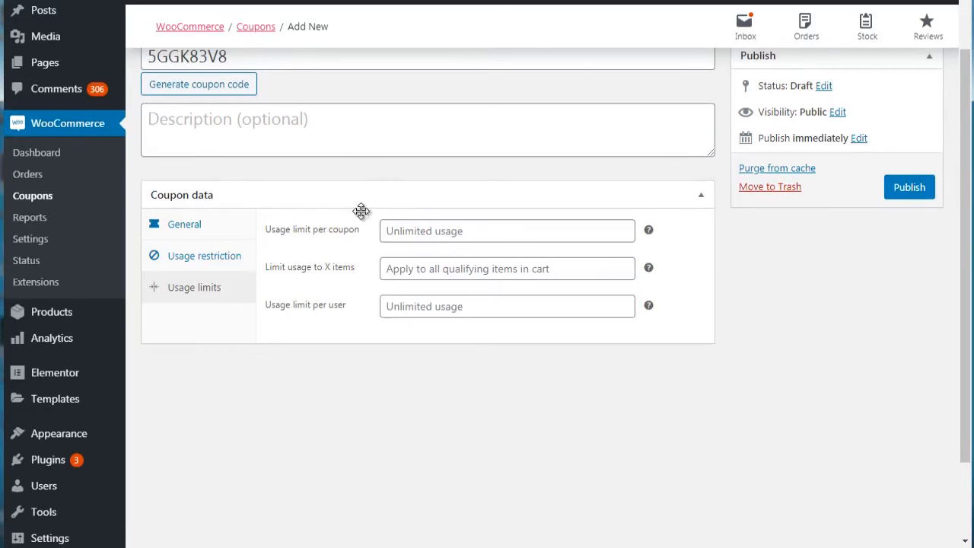
click(418, 232)
text(100)
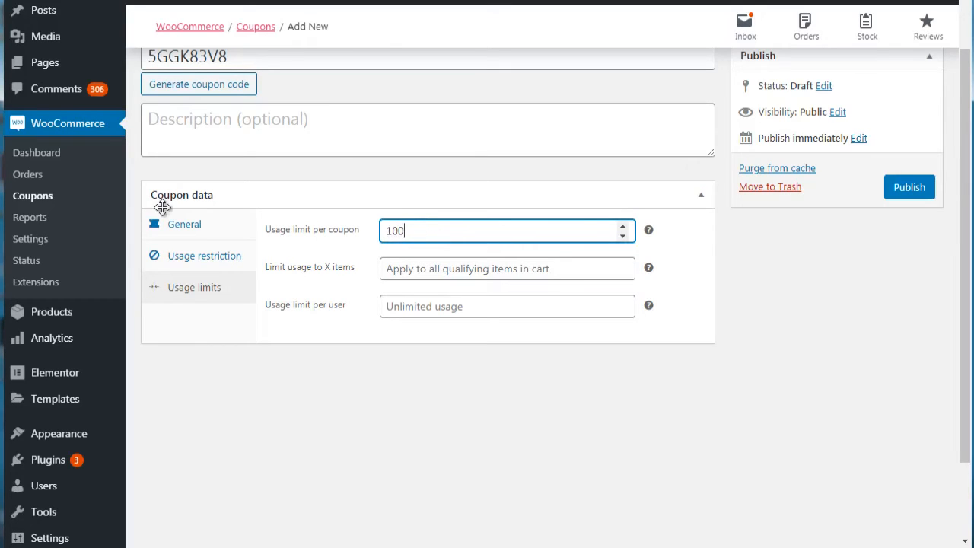
Step: Leave the coupon unsaved to view the order reports, and look through the general store settings
click(31, 219)
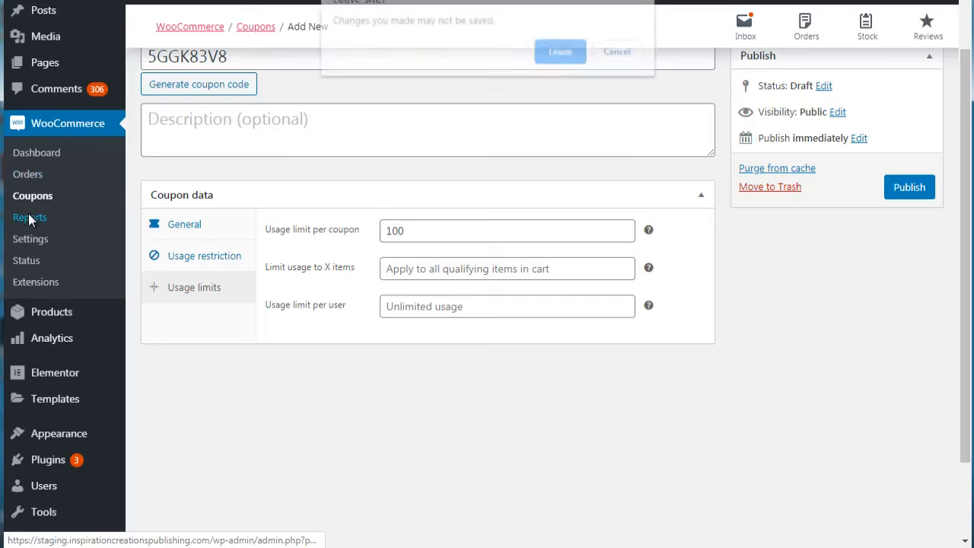
click(576, 67)
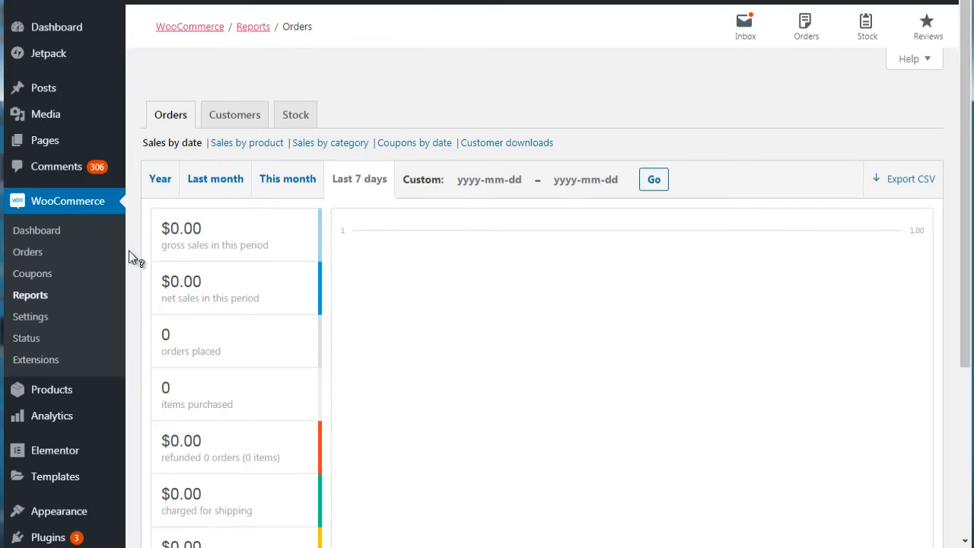
click(23, 316)
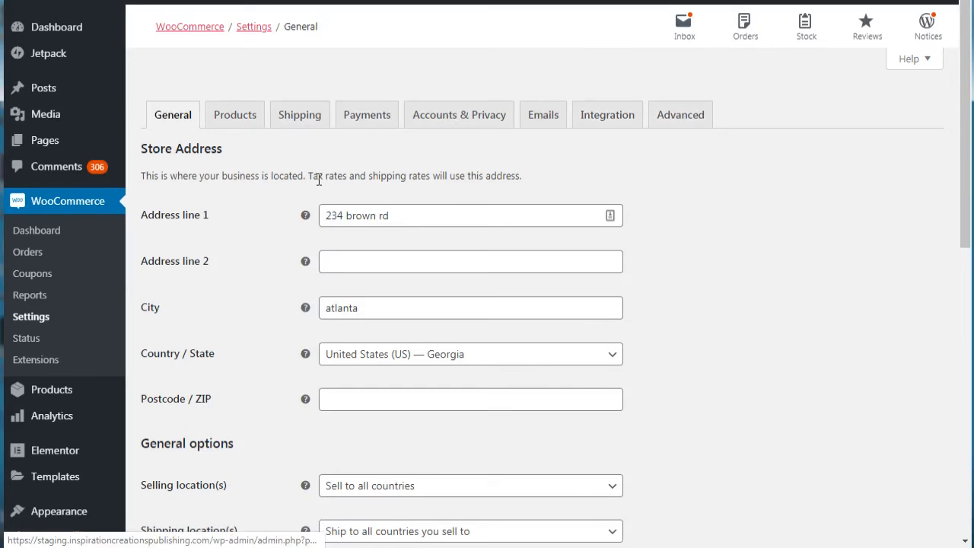
drag(966, 148, 968, 426)
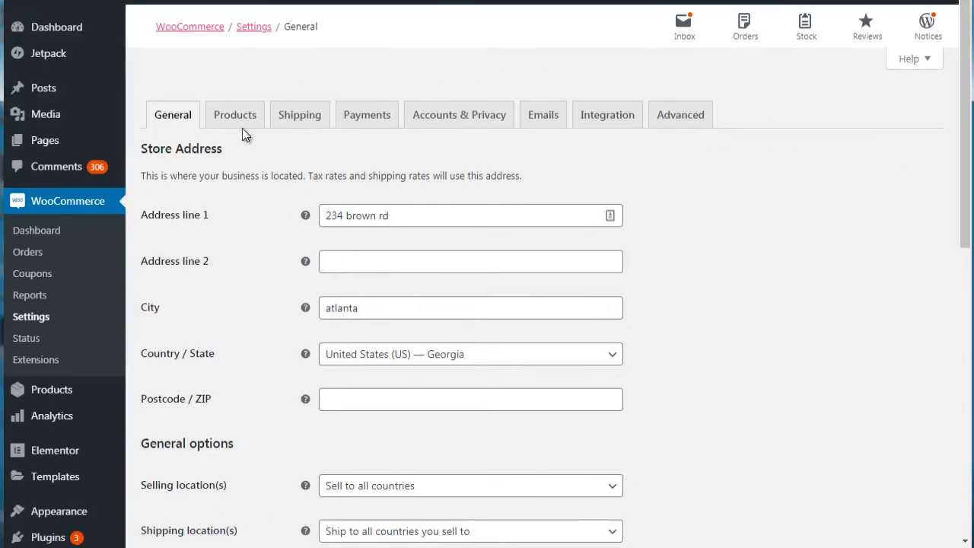
Step: View the product settings, including the choices for the shop page, and open the email settings
click(242, 122)
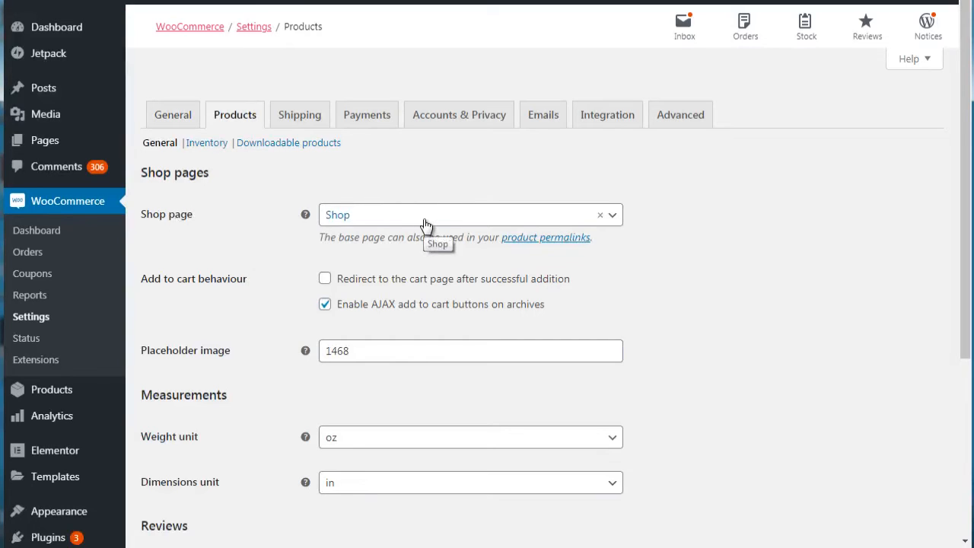
click(369, 224)
click(370, 224)
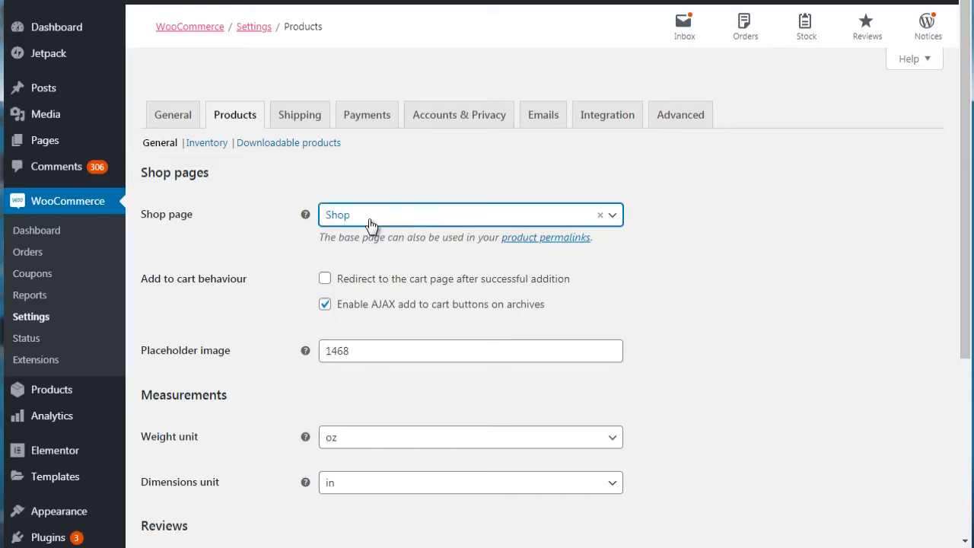
click(534, 122)
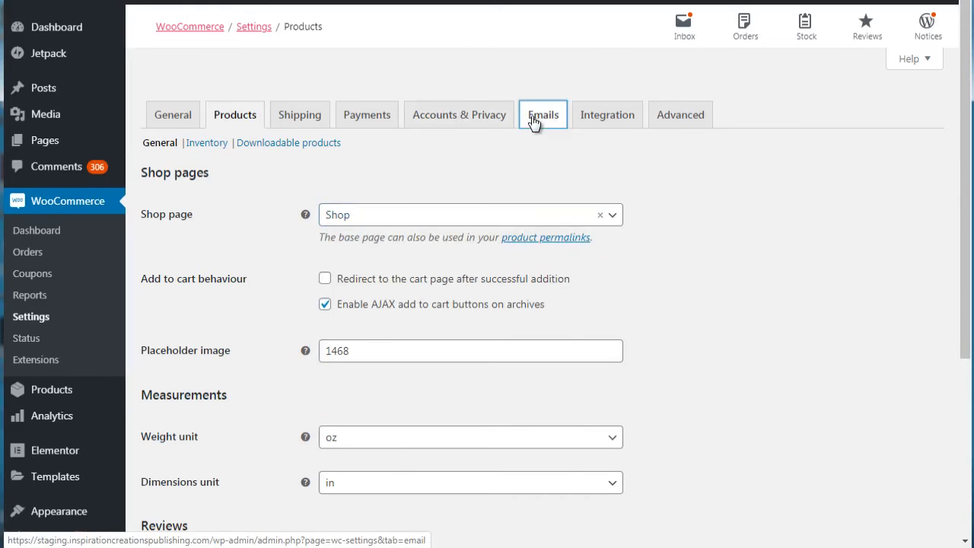
scroll(965, 171, down, 5)
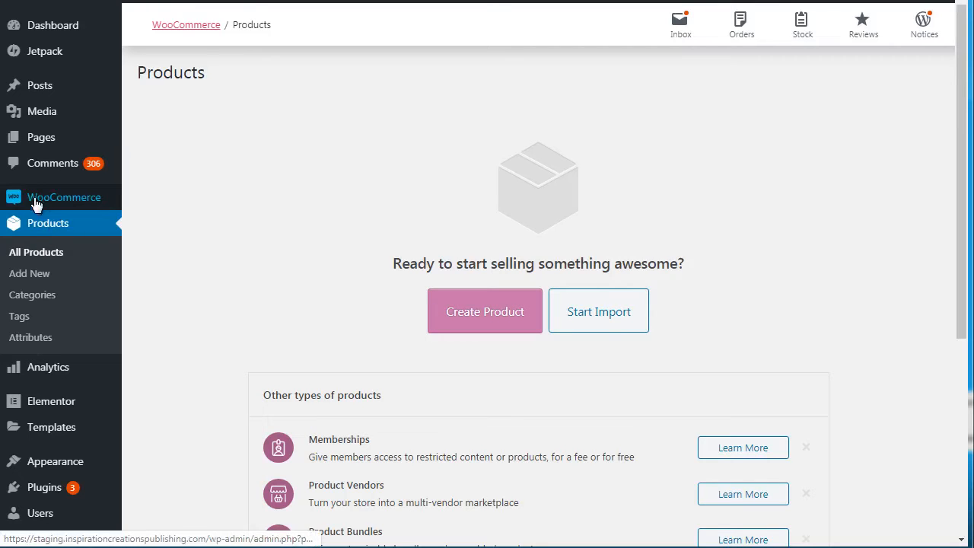
mouse_move(65, 198)
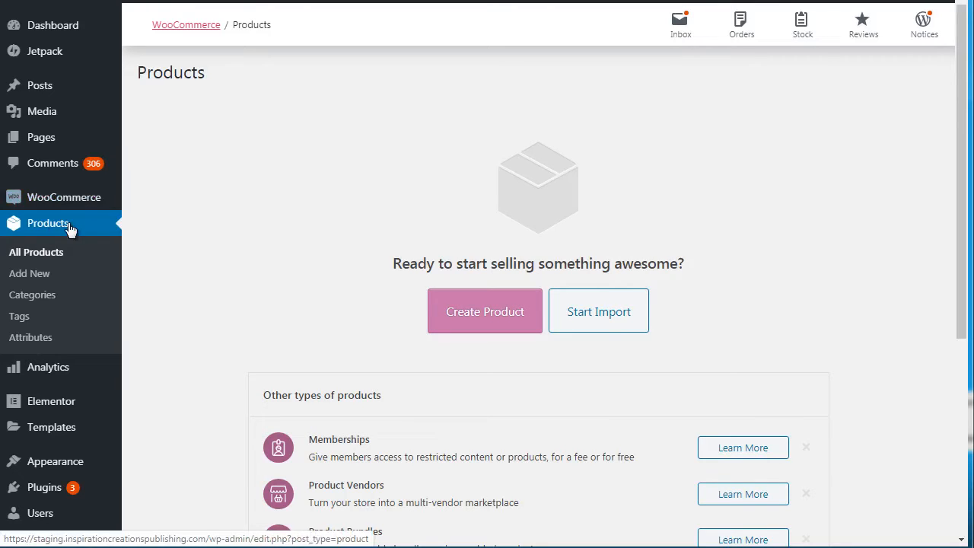
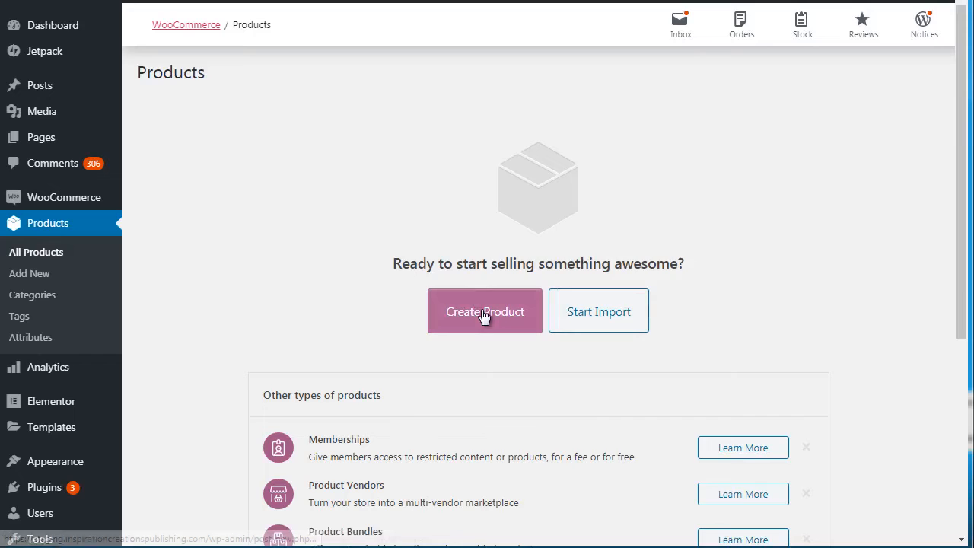
Step: Open the product import page and look over its options for uploading a CSV file
click(538, 314)
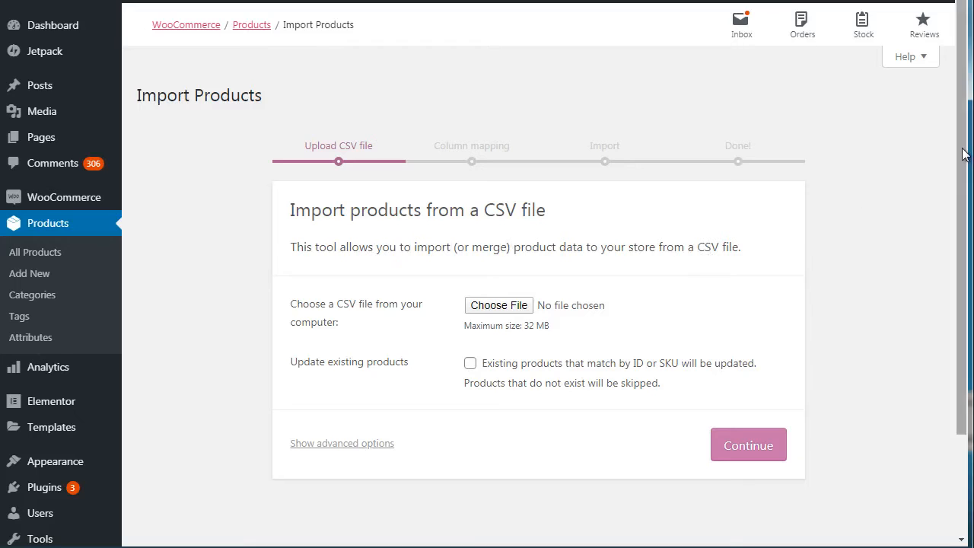
scroll(963, 233, down, 1)
scroll(964, 233, down, 2)
scroll(958, 167, up, 2)
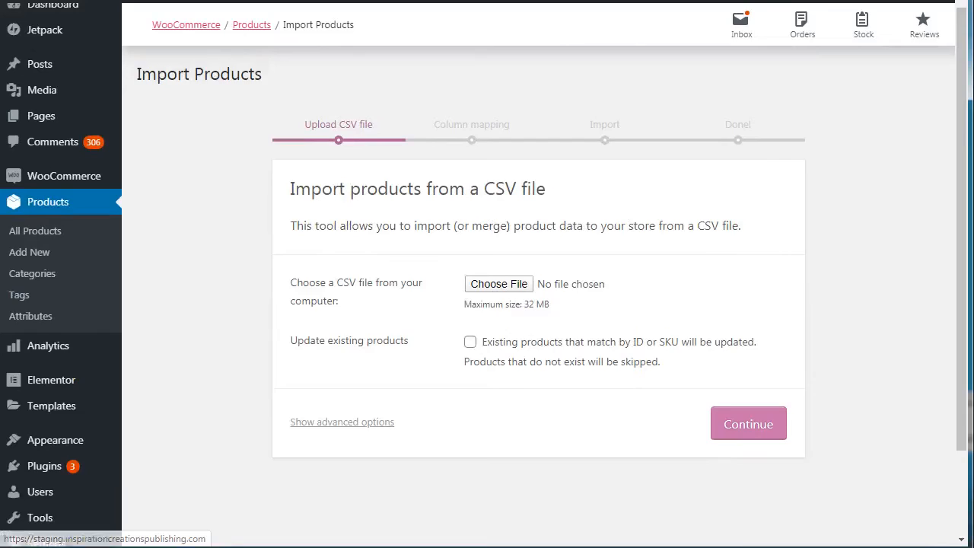
Step: Go to the new product form, dismiss its guided tips and name the product "Book 1"
click(129, 1)
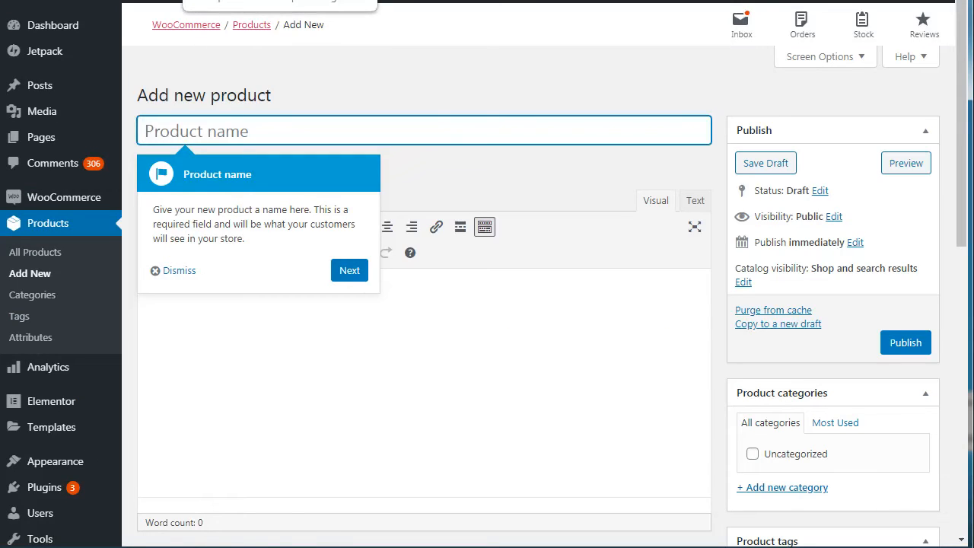
click(350, 271)
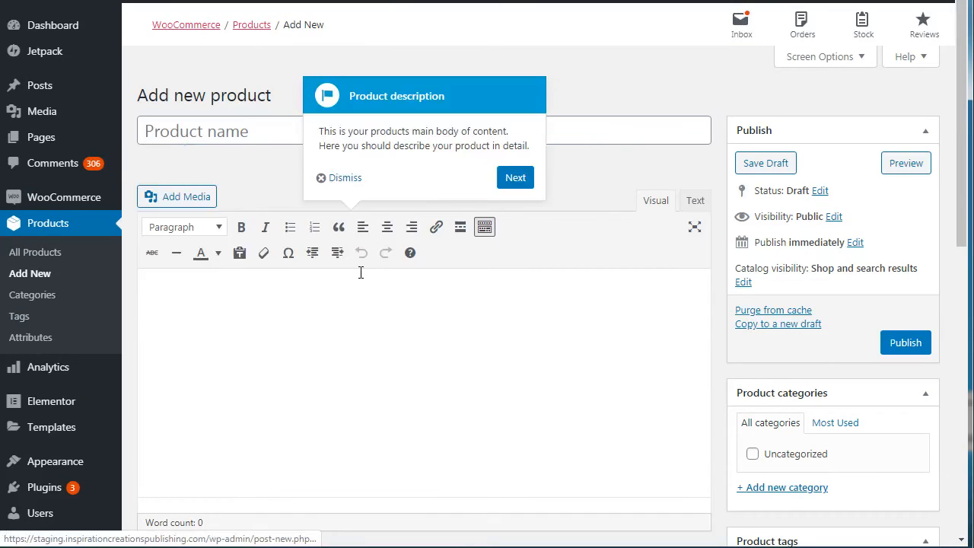
click(344, 178)
click(243, 131)
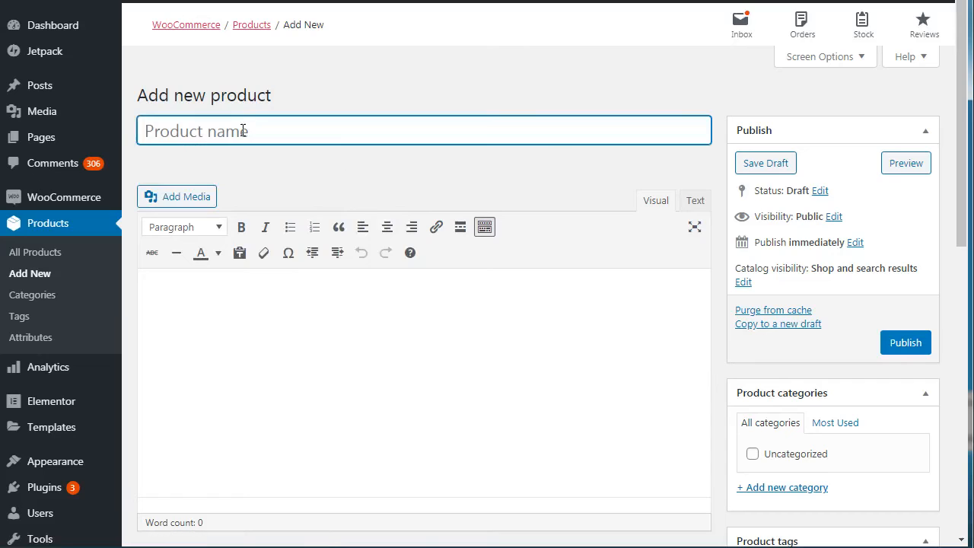
text(Book )
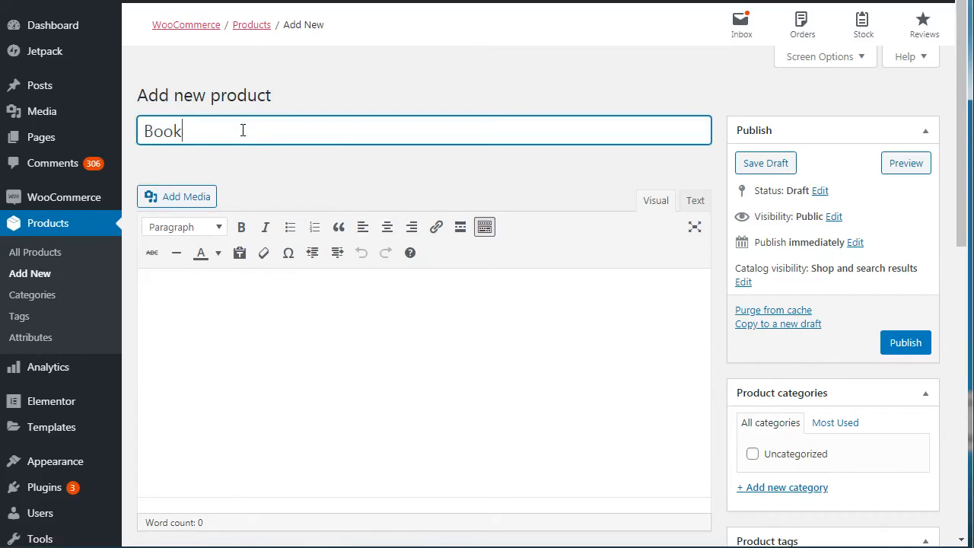
text(1)
Step: Enter "Description" as the product's main description text and format it as a bulleted list
click(241, 333)
text(Desicr)
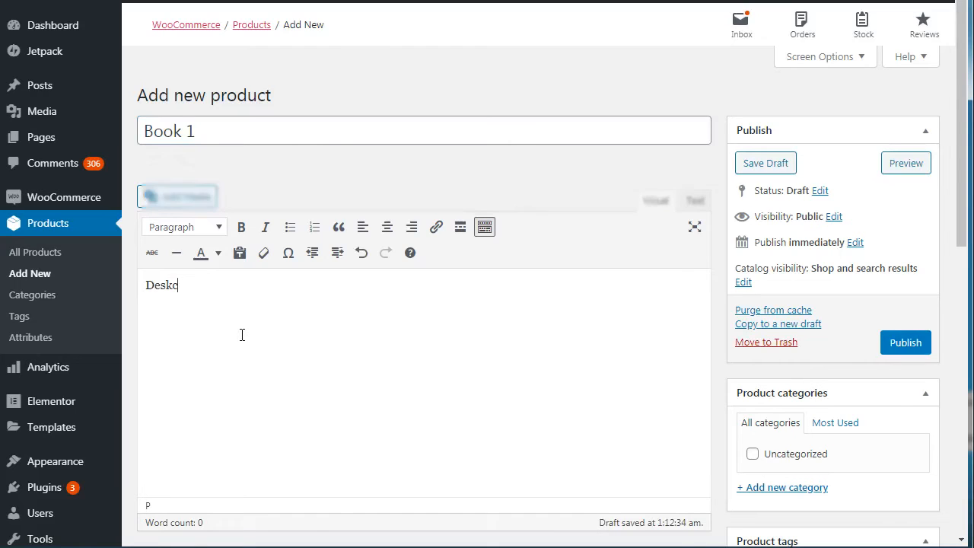
key(BackSpace)
key(BackSpace)
key(BackSpace)
text(cription)
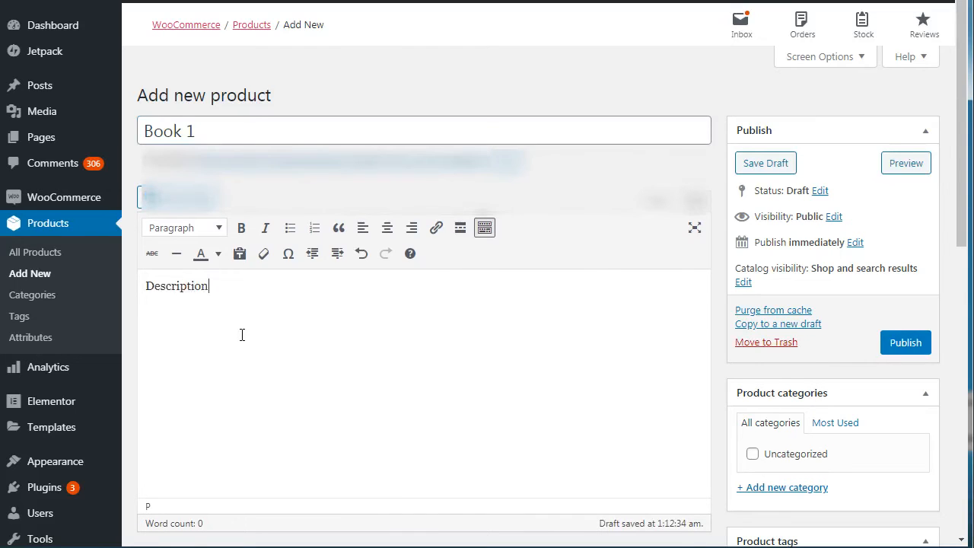
key(ctrl+a)
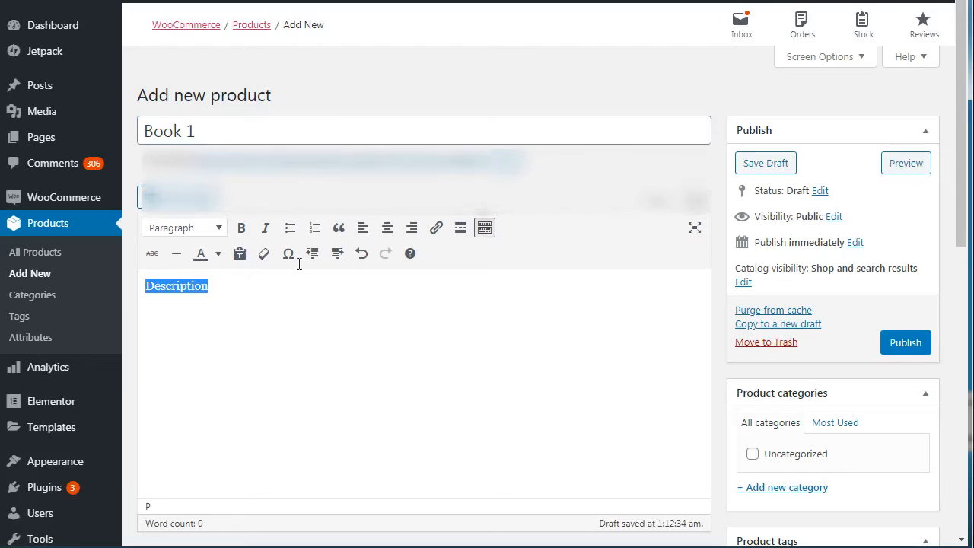
click(290, 230)
Step: Add the bullets "Feature 1", "Feature 2" and "Feature 3" below the first bullet in the product description
click(283, 293)
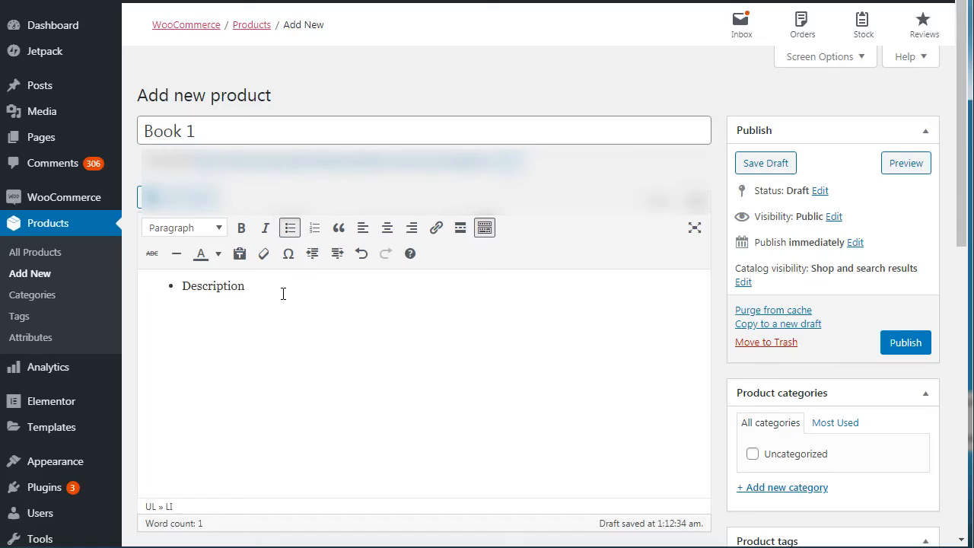
text(Feature 1)
key(Return)
text(Feature 2)
key(Return)
text(Feature 3)
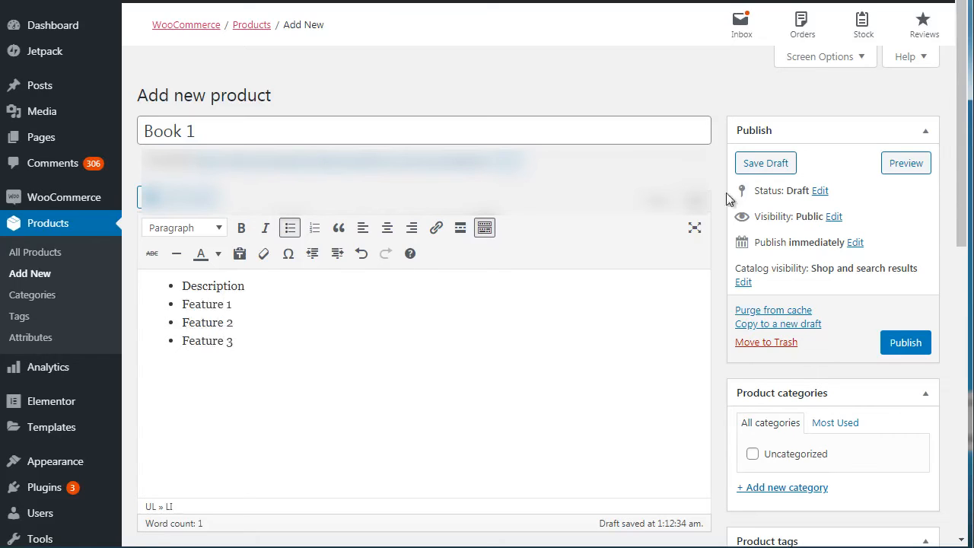
Step: View the available product types in the product data section, keeping Simple product
drag(960, 143, 957, 326)
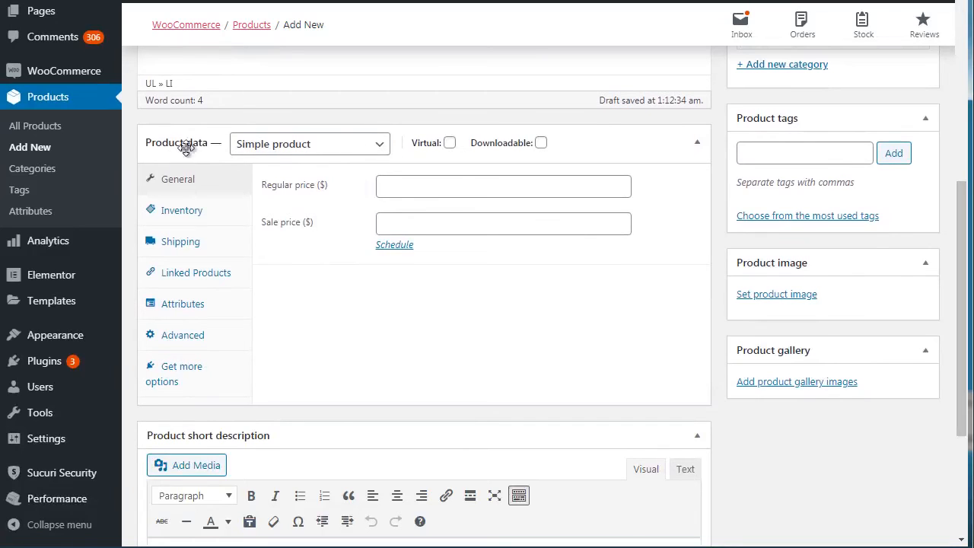
click(263, 151)
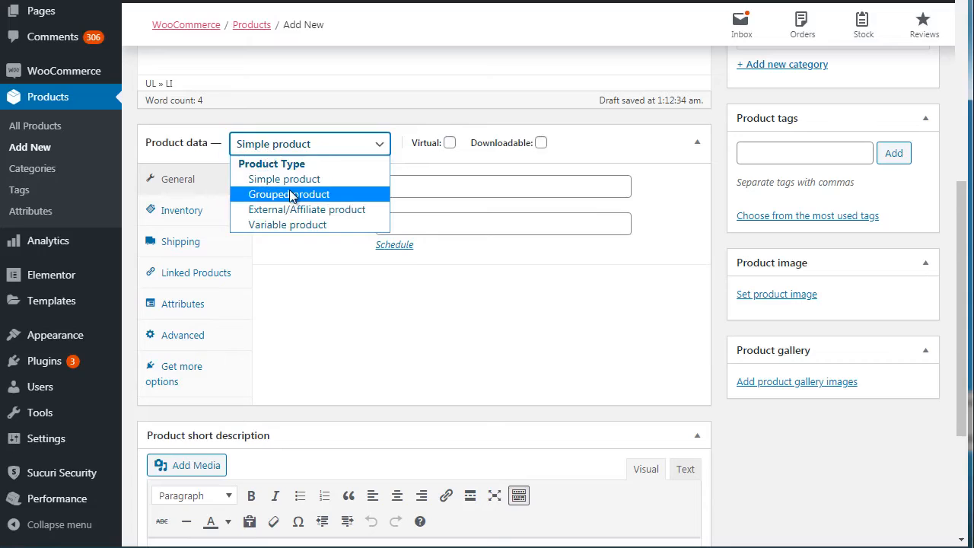
click(333, 118)
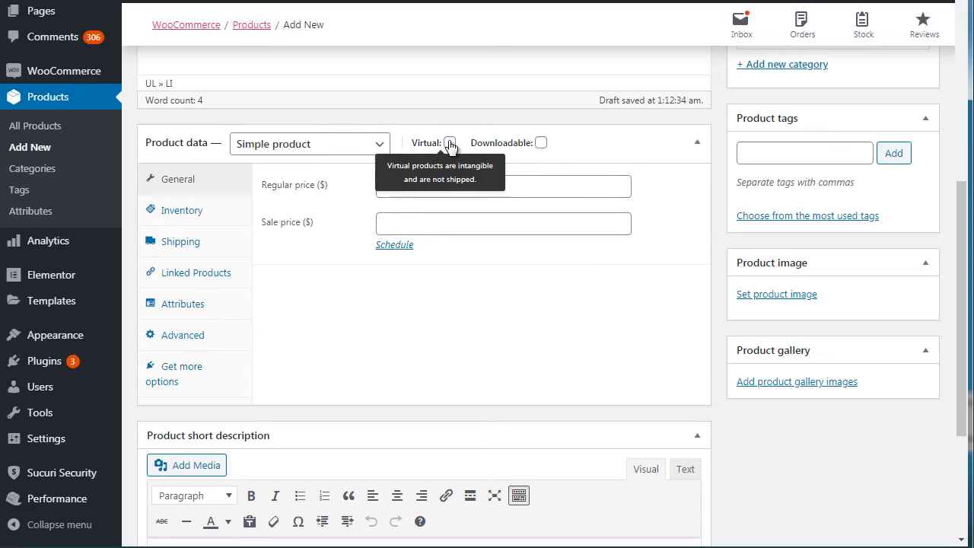
Step: Mark the product as downloadable, trying the virtual option but leaving it off
click(541, 143)
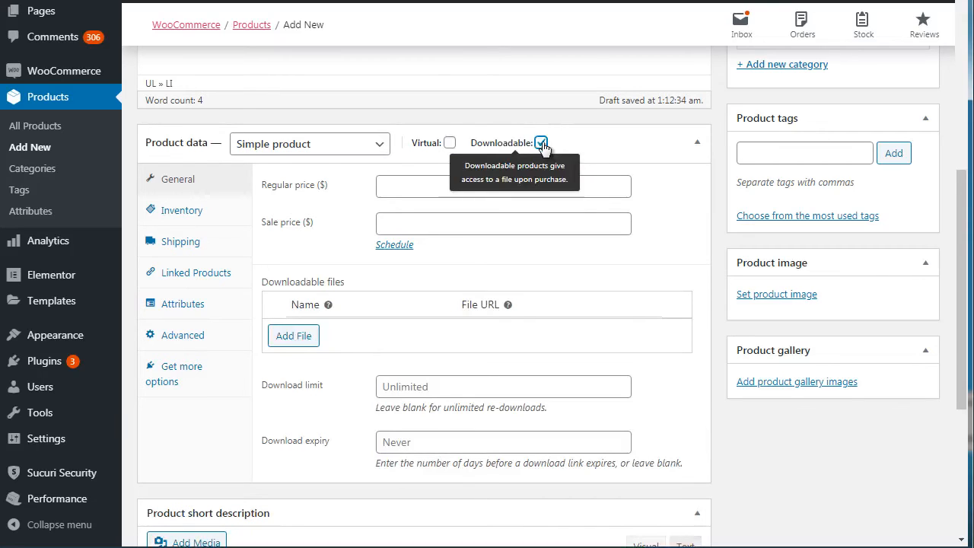
click(450, 144)
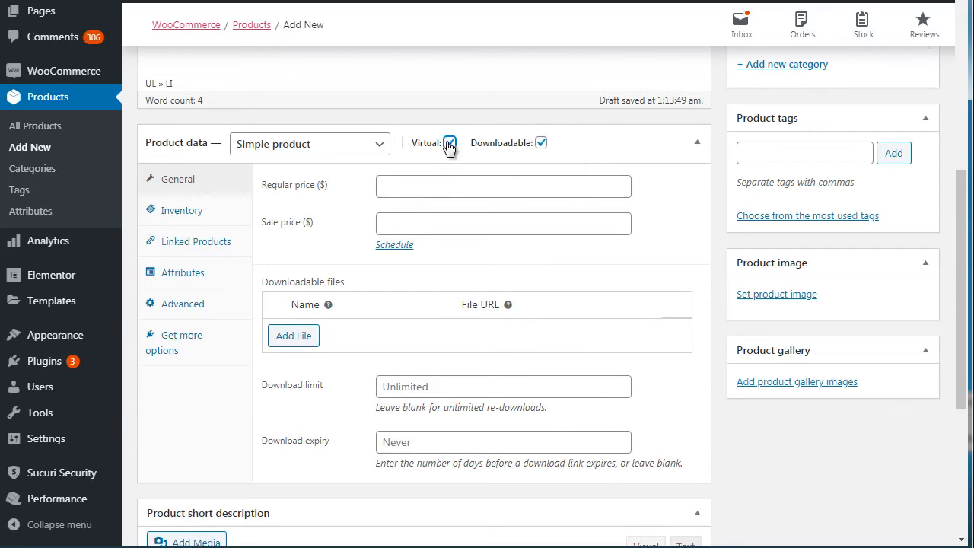
click(450, 144)
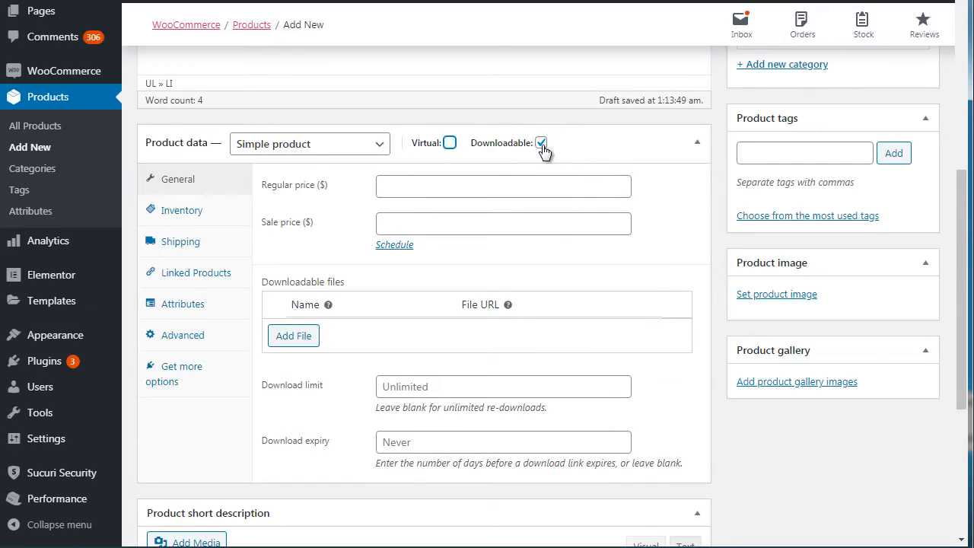
click(541, 144)
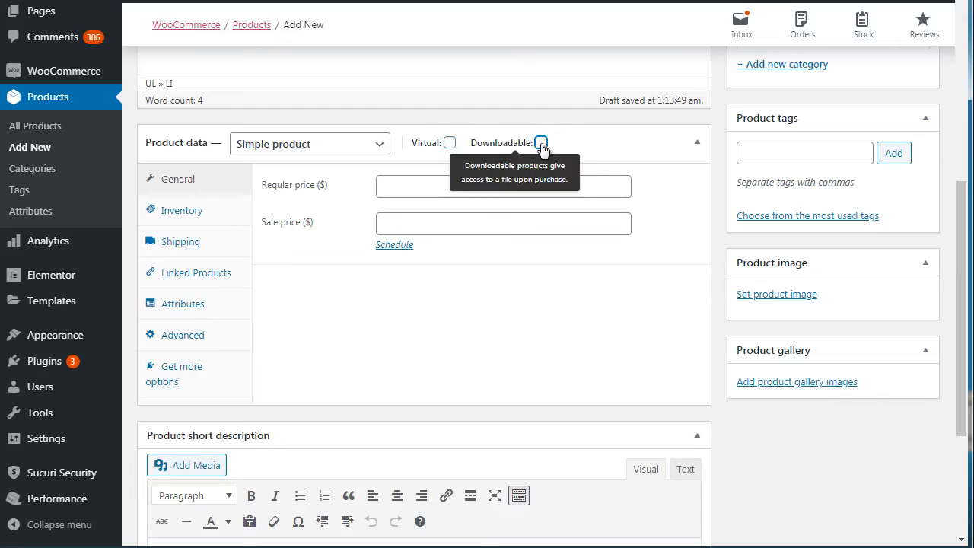
click(541, 144)
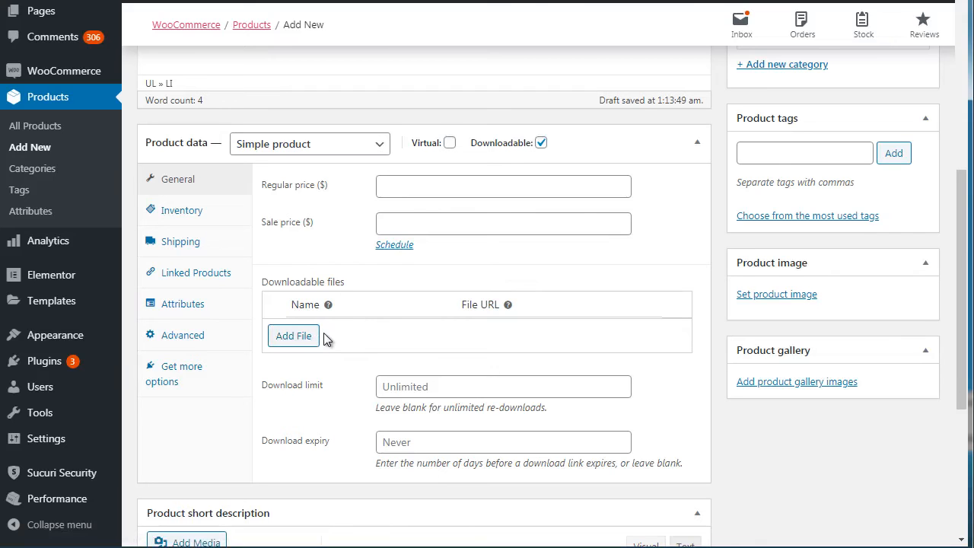
Step: Examine the product's inventory settings, including the stock status choices, without changing them
mouse_move(962, 226)
mouse_down()
mouse_move(963, 296)
mouse_move(954, 231)
mouse_up()
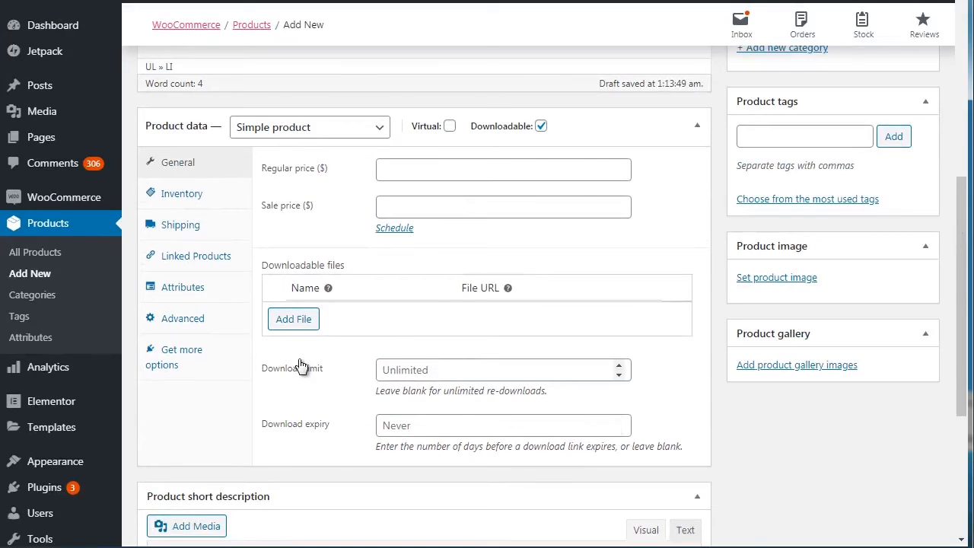
click(182, 195)
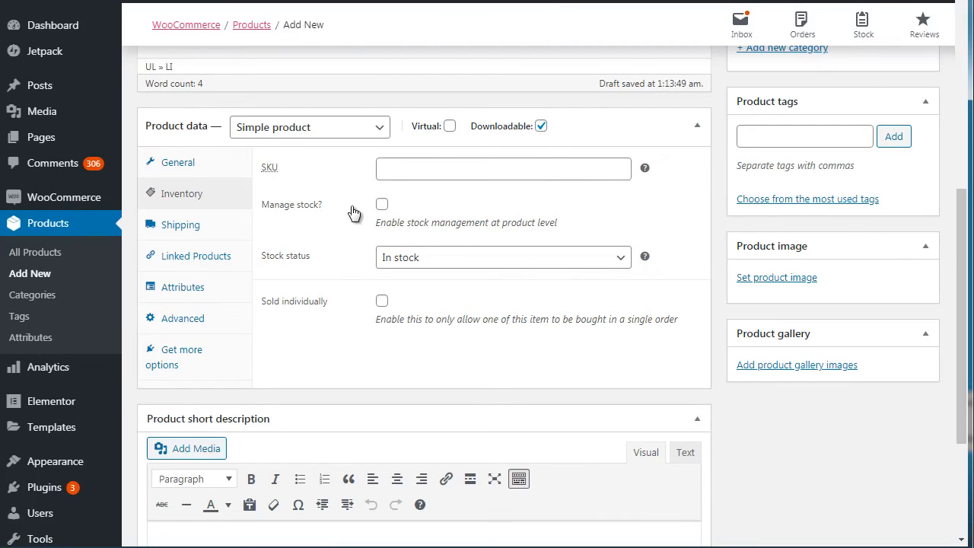
click(391, 266)
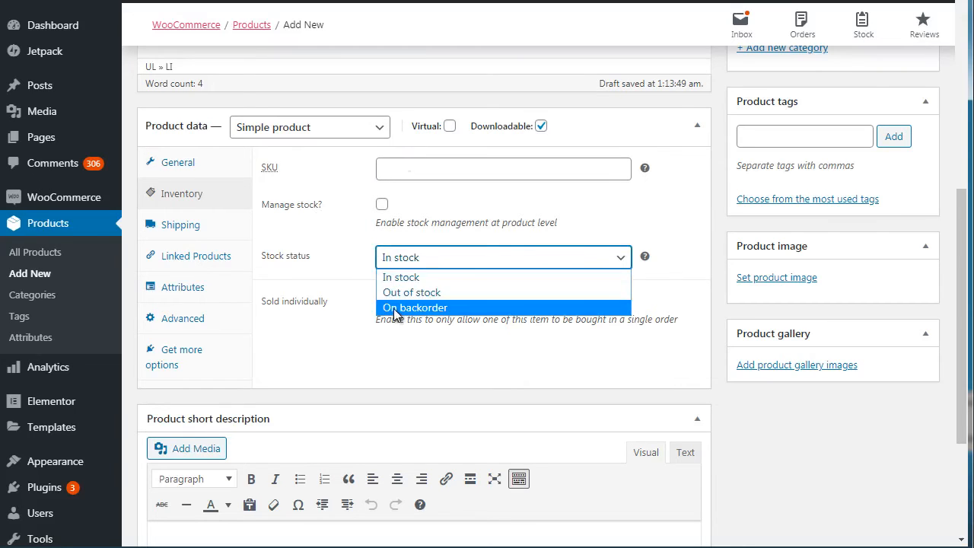
click(353, 266)
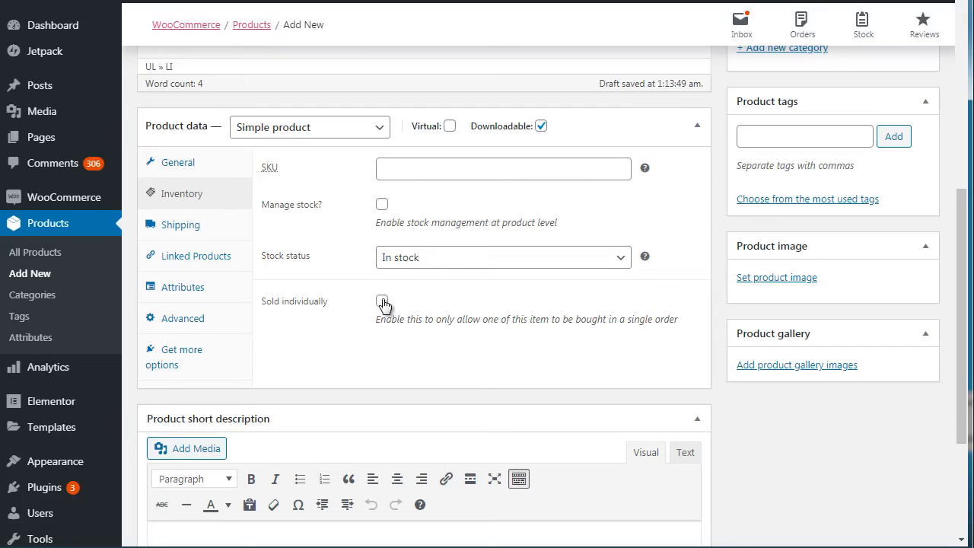
Step: Look through the product's shipping and linked product settings, along with the short description, image and gallery sections
click(191, 226)
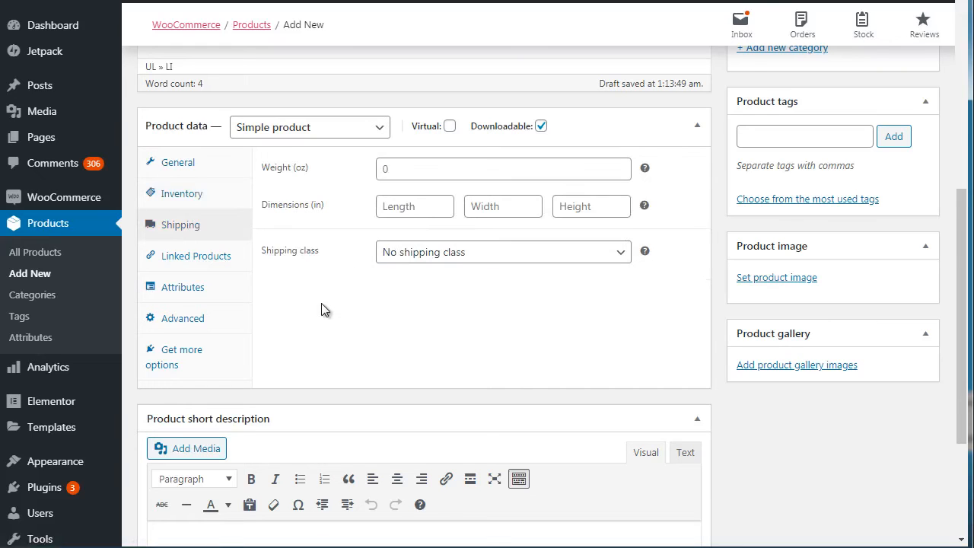
click(228, 266)
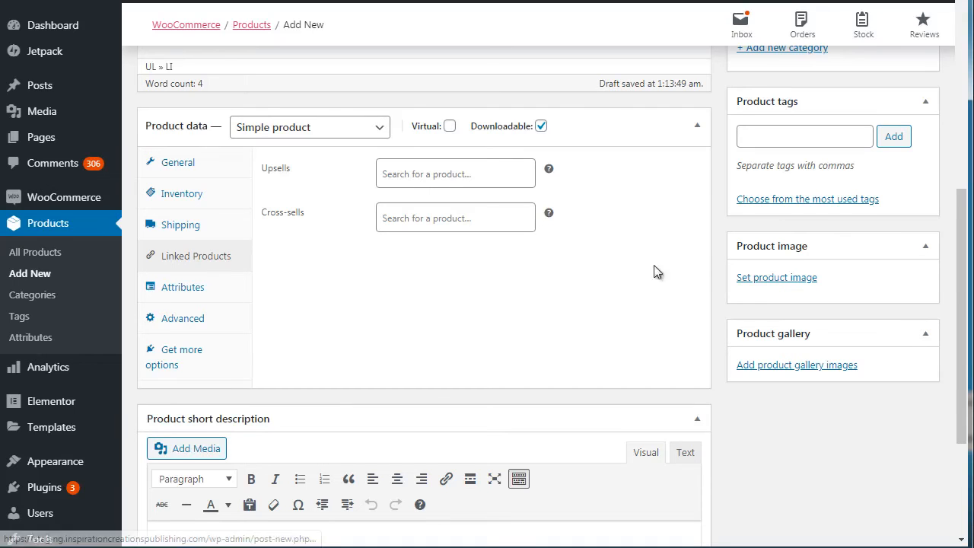
drag(965, 227, 965, 264)
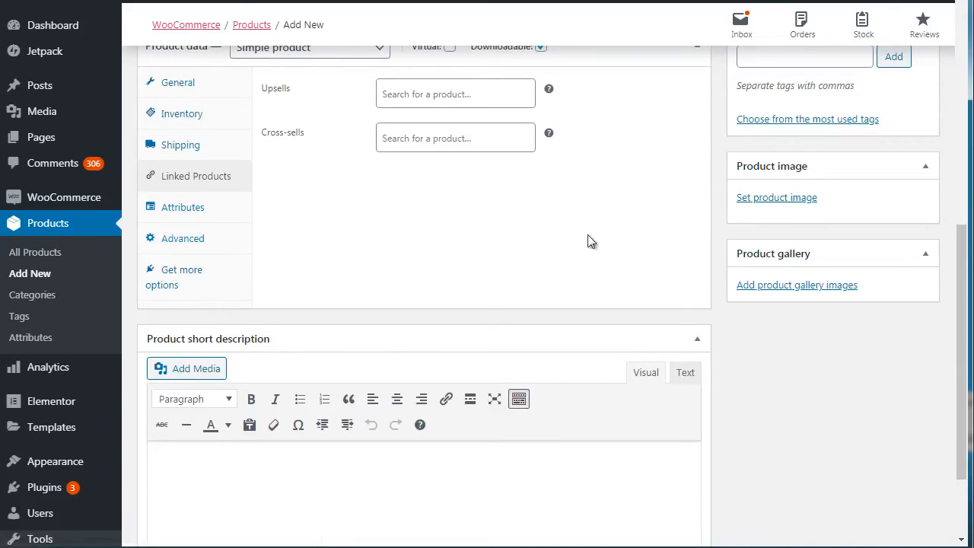
drag(963, 275, 961, 224)
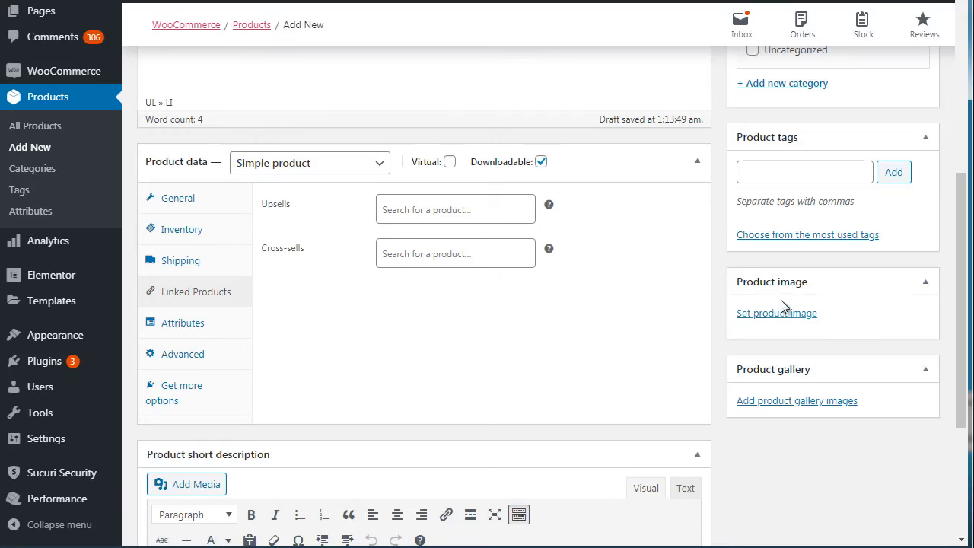
drag(961, 222, 961, 133)
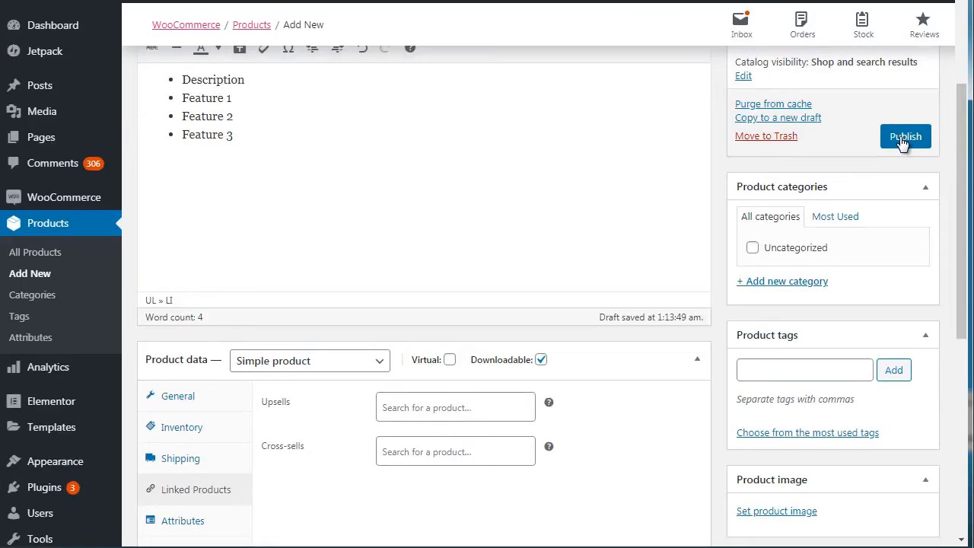
Step: Set the product's regular price to $30 and its sale price to $10
click(186, 399)
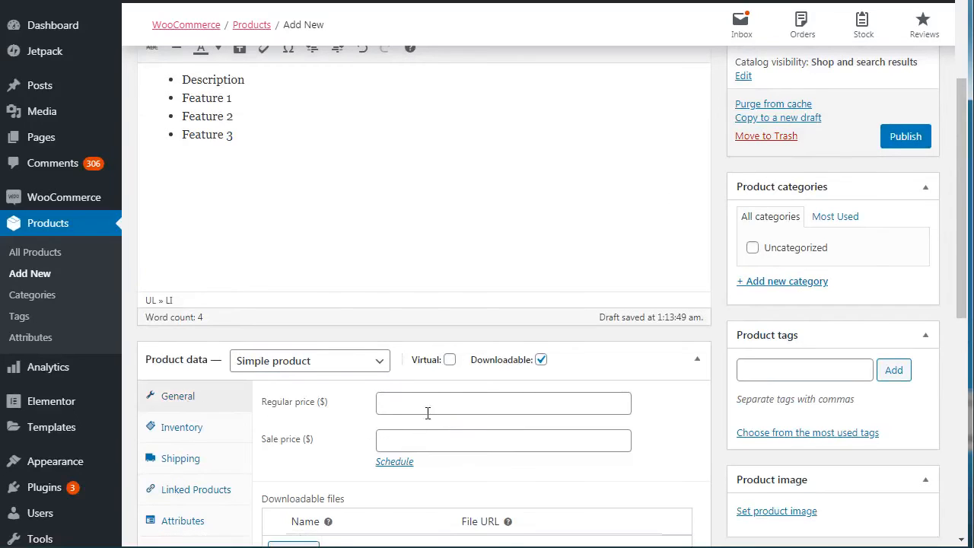
click(425, 436)
text(10)
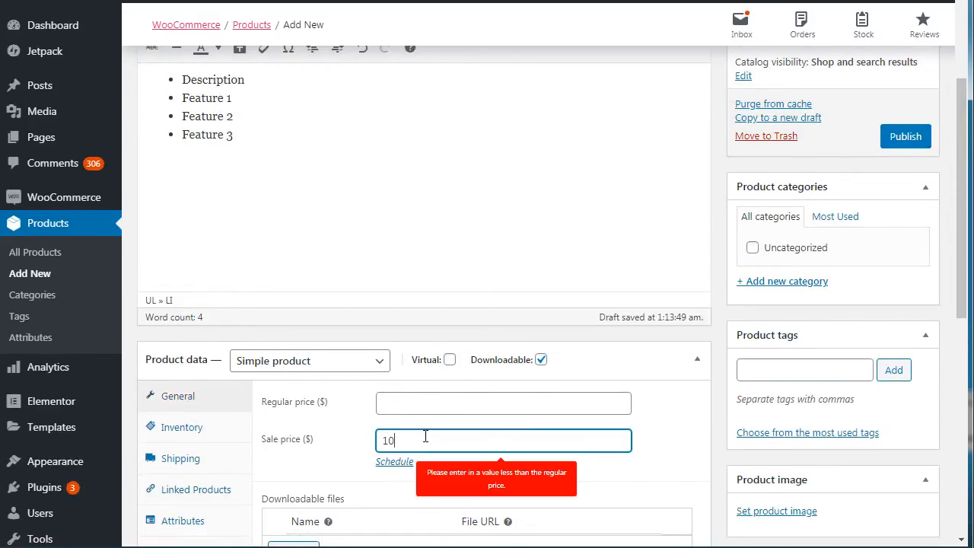
click(420, 404)
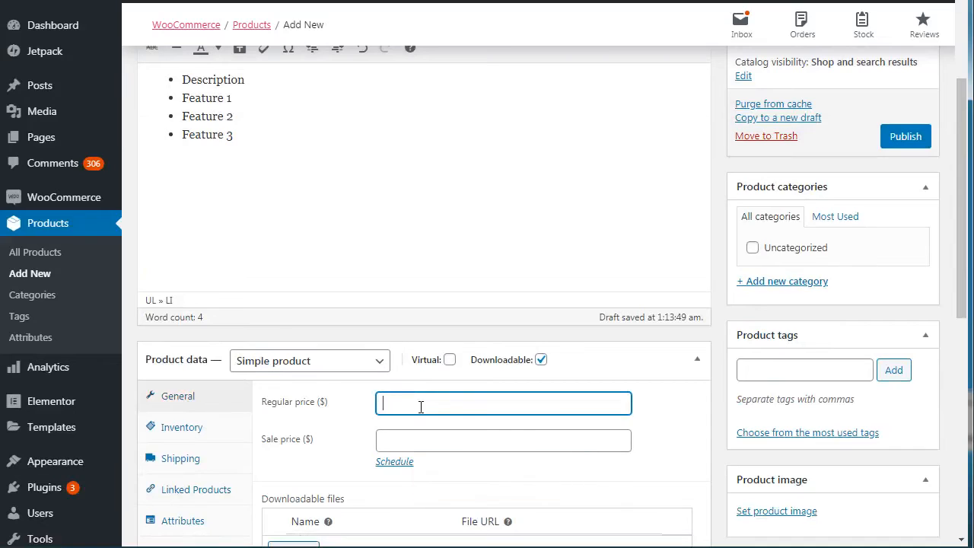
text(30)
click(399, 437)
text(10)
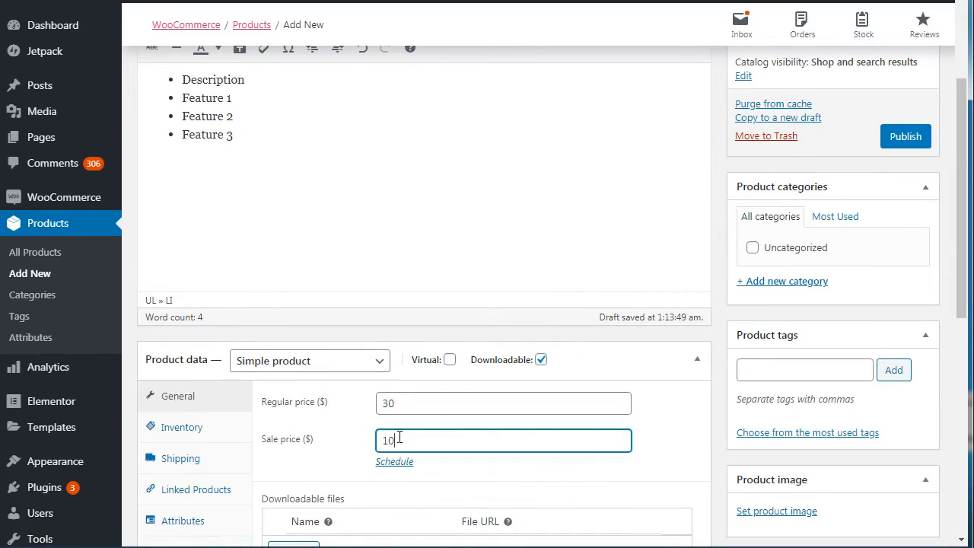
Step: Publish the product and look over its details on the edit page
click(904, 141)
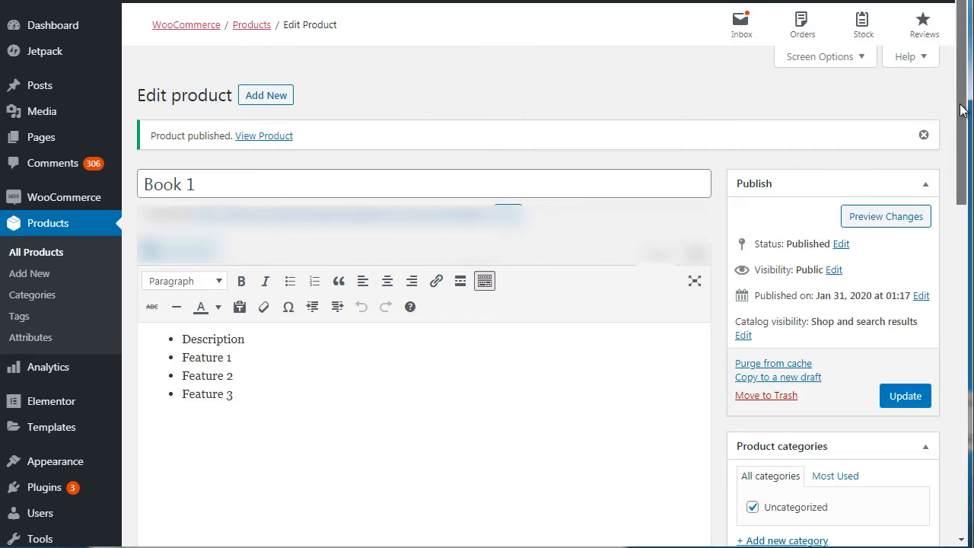
drag(961, 110, 965, 188)
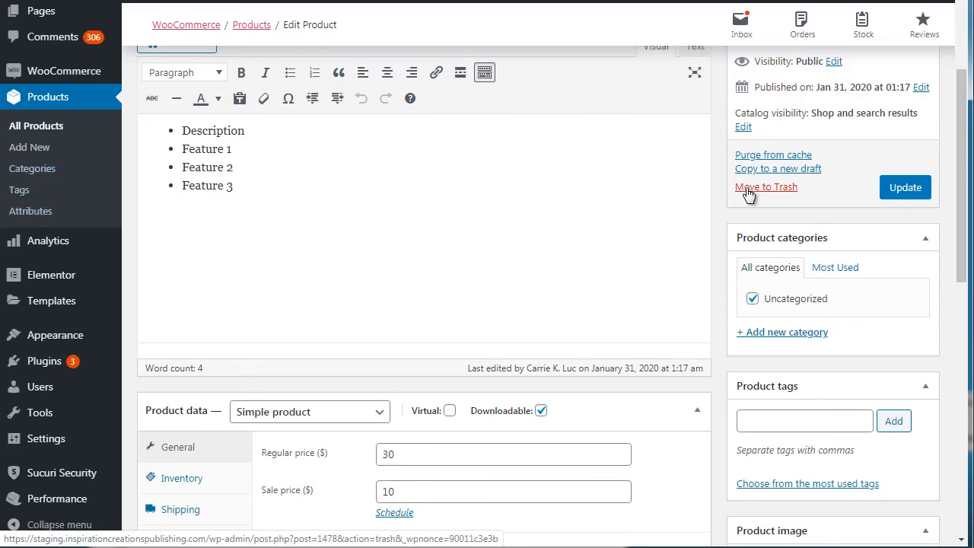
drag(962, 234, 971, 185)
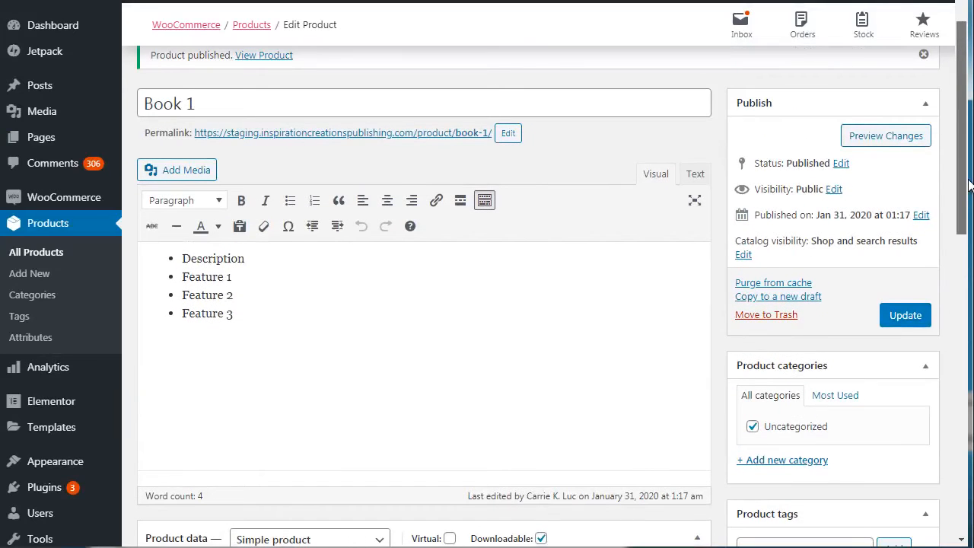
Step: Open the product categories and product tags pages in separate browser tabs, keeping the product's edit page open
drag(969, 184, 965, 267)
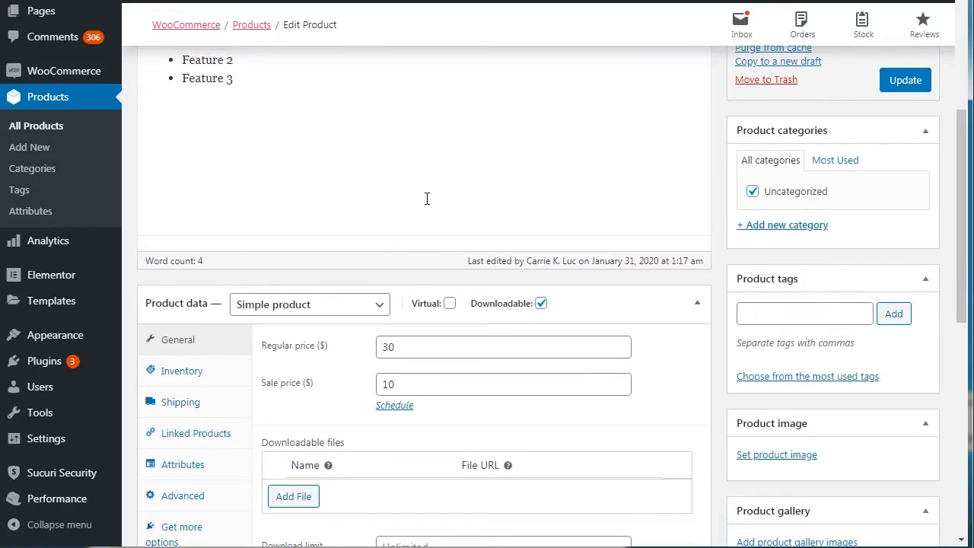
right_click(50, 171)
click(61, 186)
right_click(26, 191)
click(38, 202)
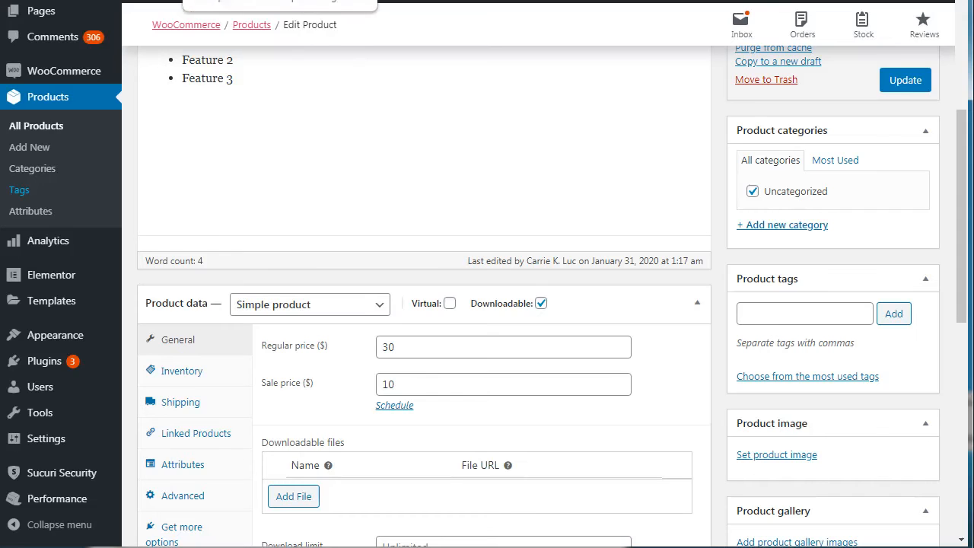
click(275, 1)
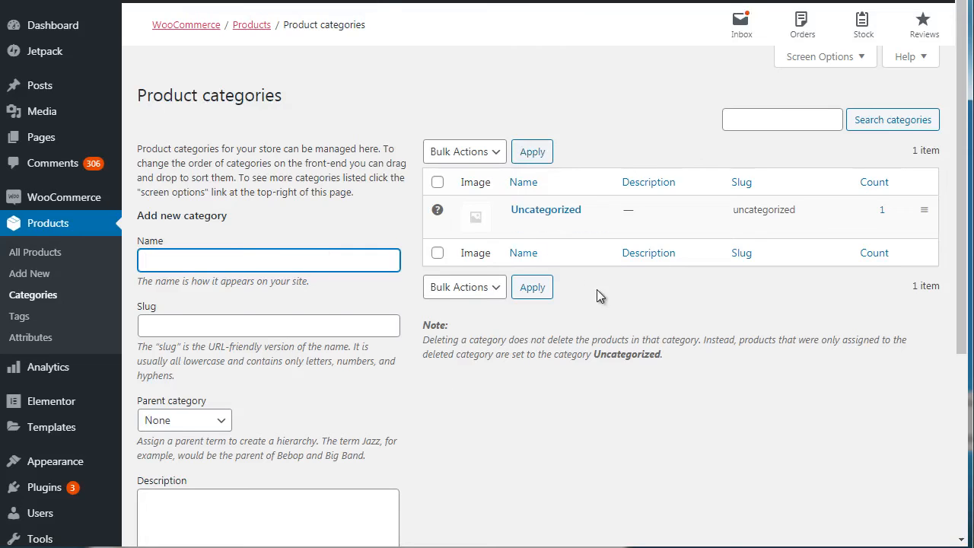
click(419, 1)
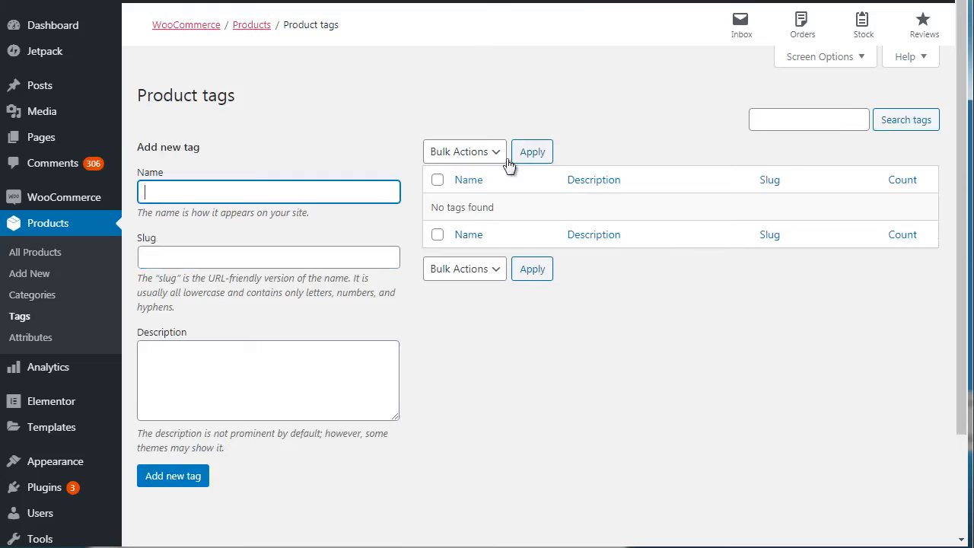
Step: Compare the product categories and product tags pages with the category and tag sections on the product's edit page
click(365, 86)
click(366, 0)
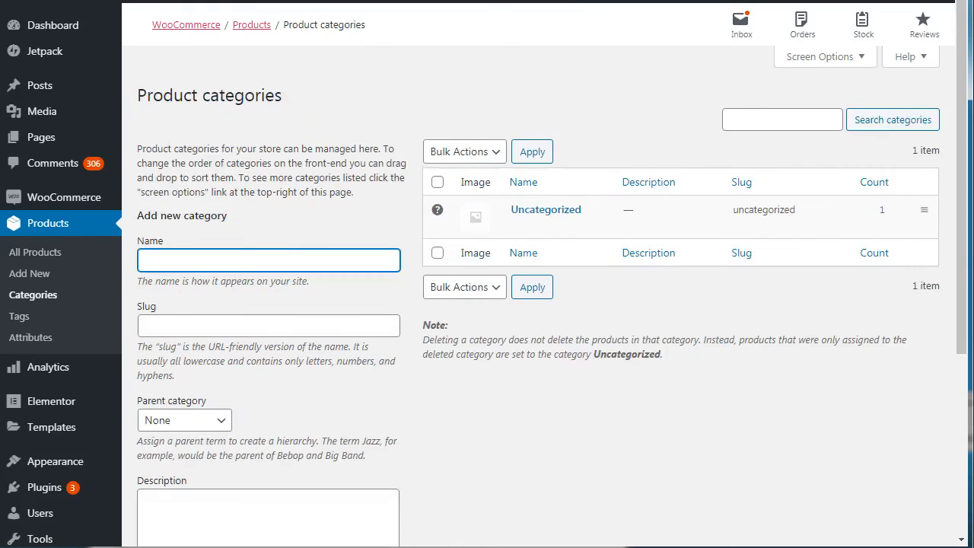
click(407, 112)
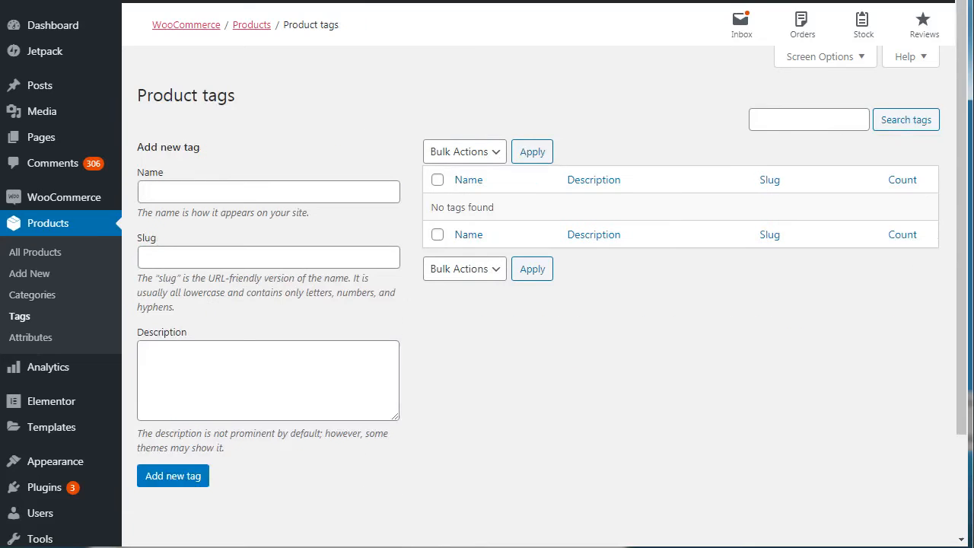
click(259, 2)
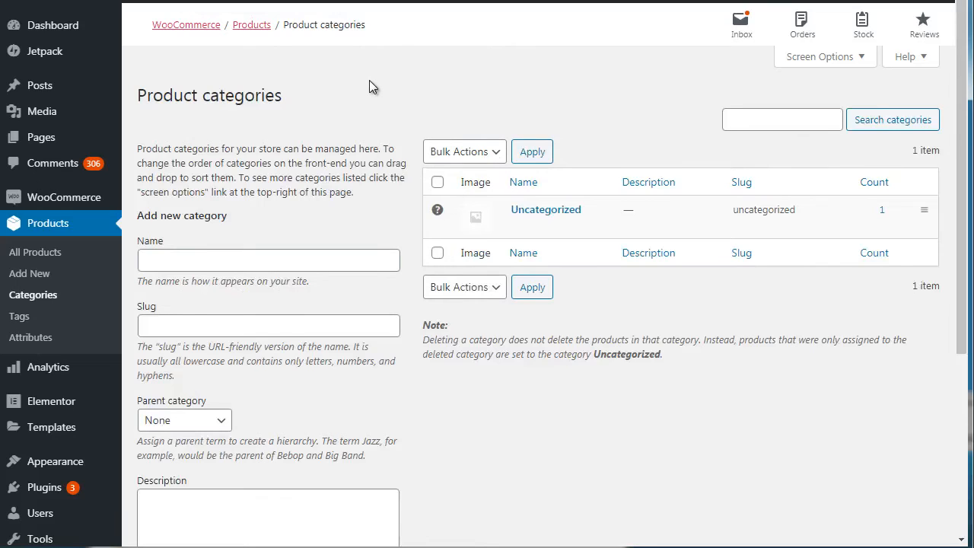
click(190, 2)
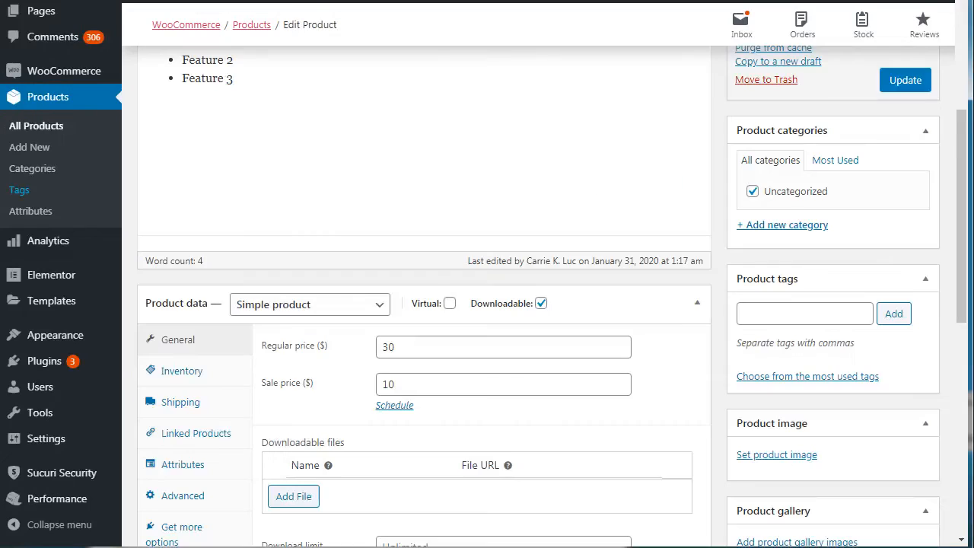
click(308, 2)
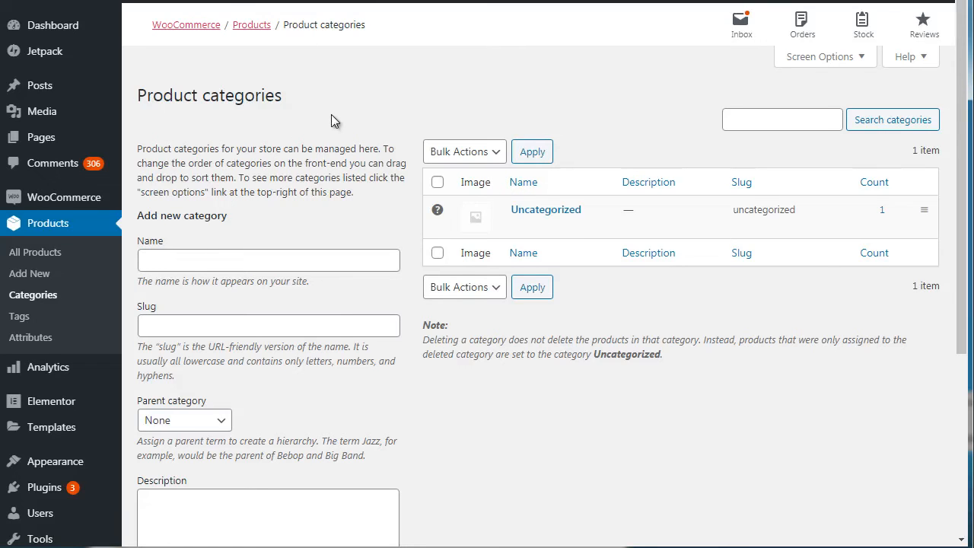
click(215, 261)
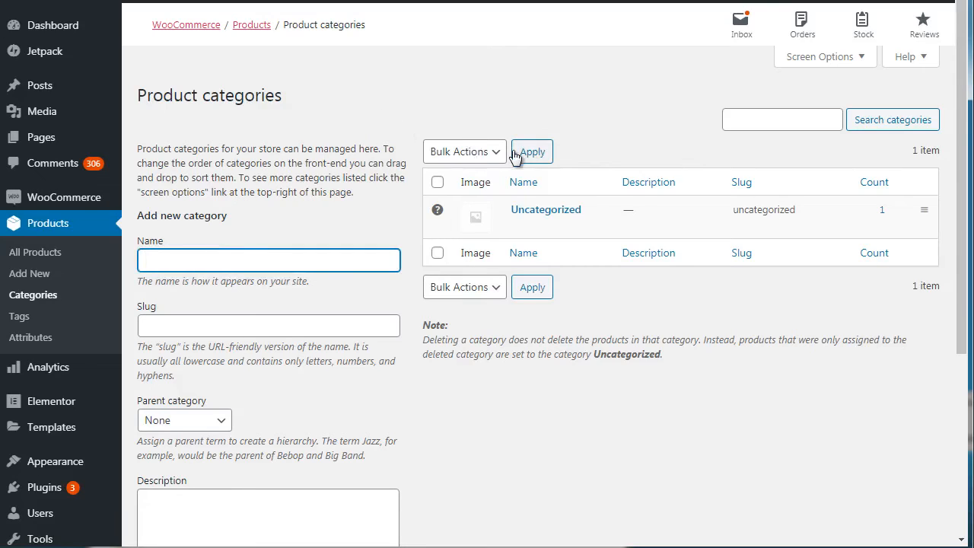
click(408, 121)
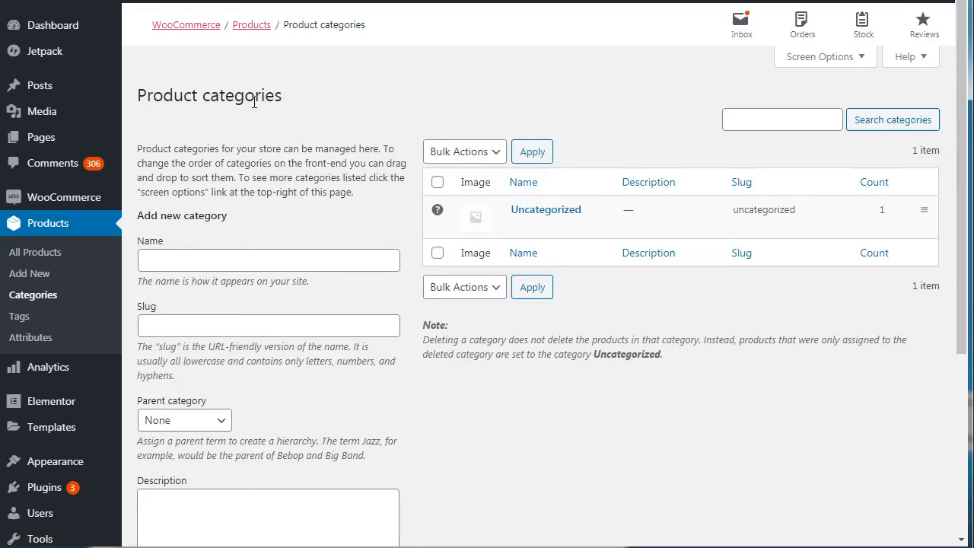
Step: Enter Filters as the name of a new product category
click(176, 265)
text(F)
key(BackSpace)
text(Water)
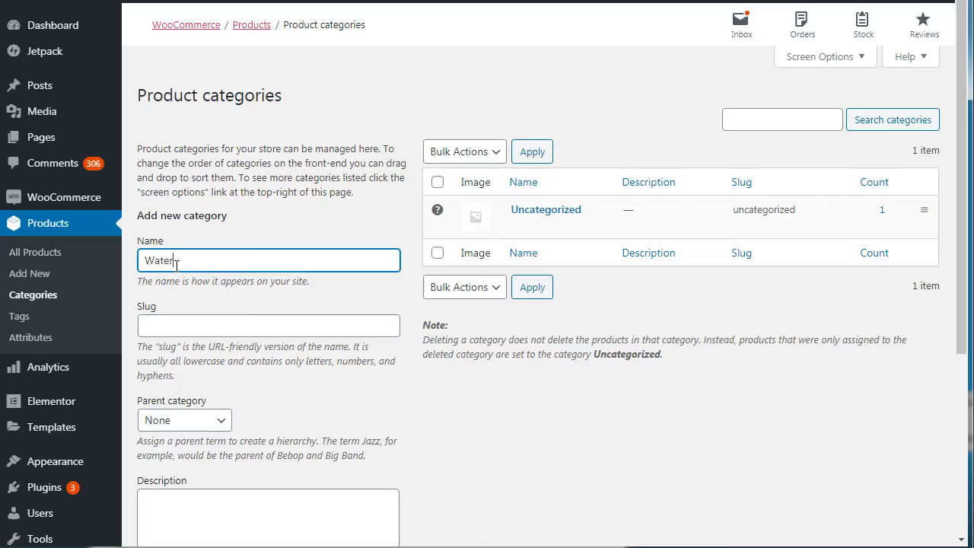
text(eFilters)
key(ctrl+a)
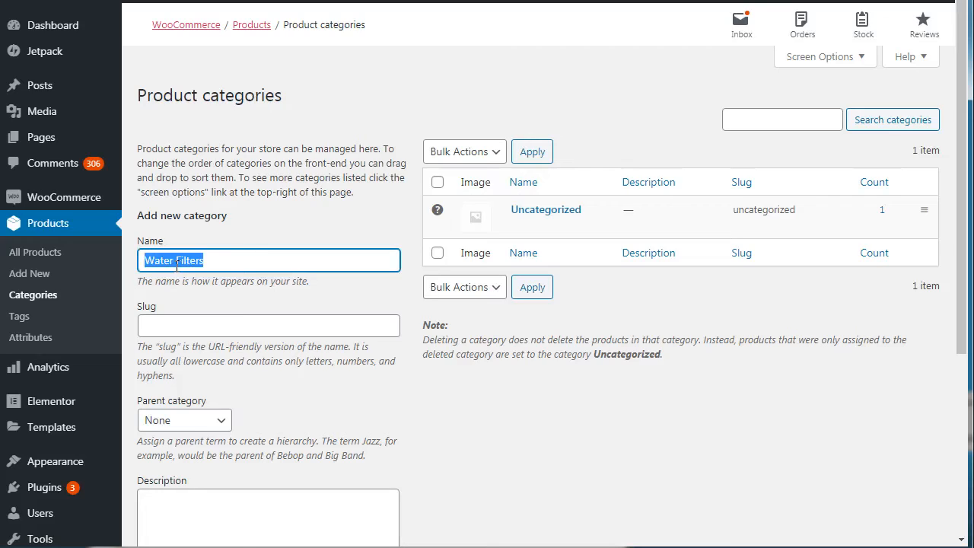
text(Filters)
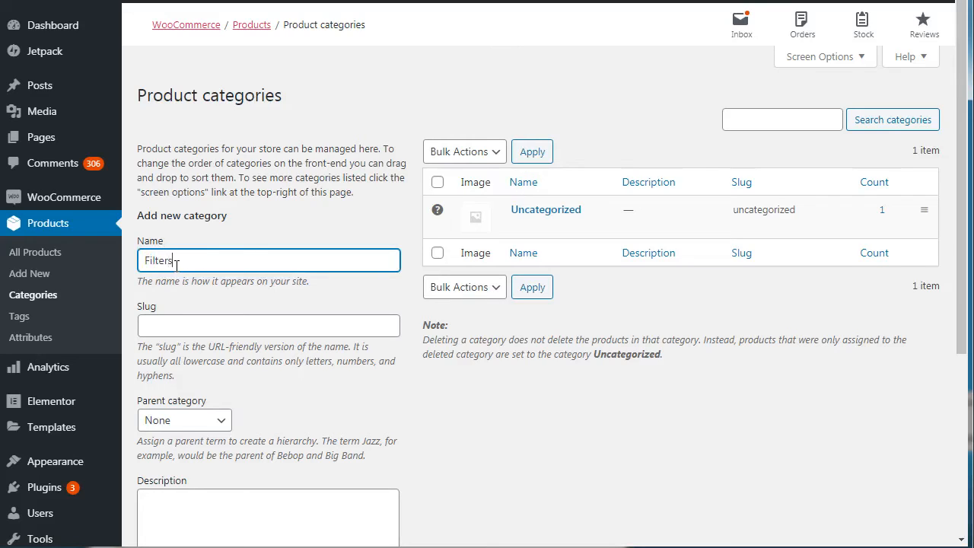
key(ctrl+a)
click(365, 103)
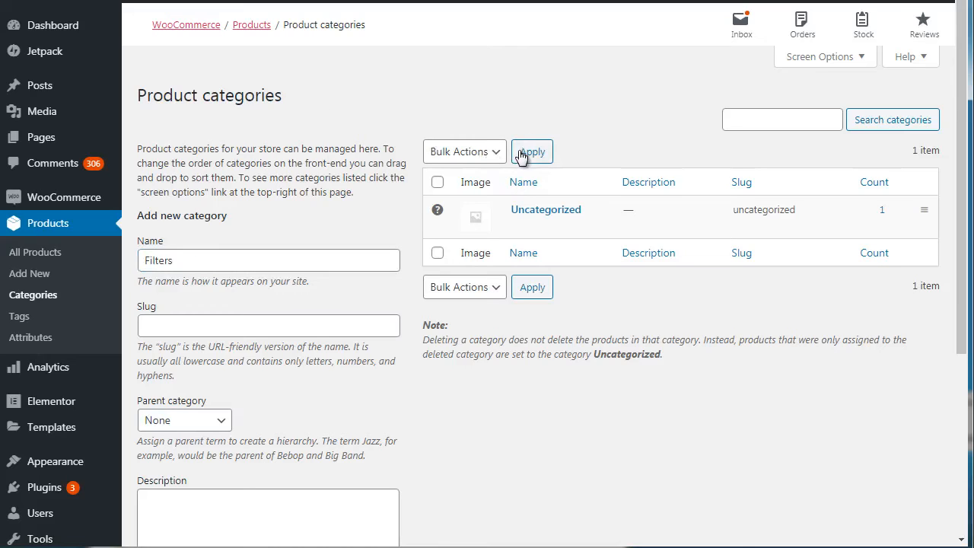
Step: Set the new category's slug to water-filters
scroll(964, 271, down, 2)
click(350, 213)
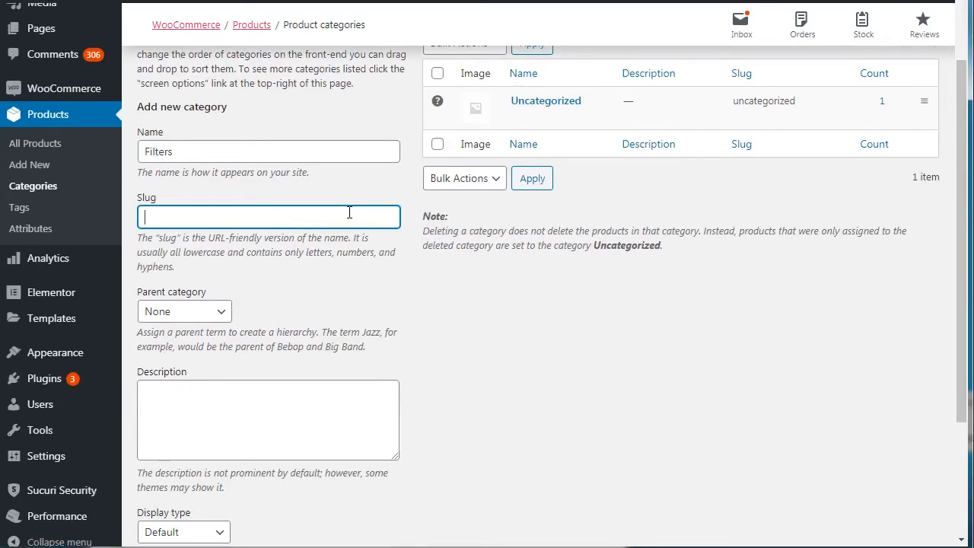
text(water-filters)
Step: Enter "Water filters" as the category description and add the new category to the store
click(228, 409)
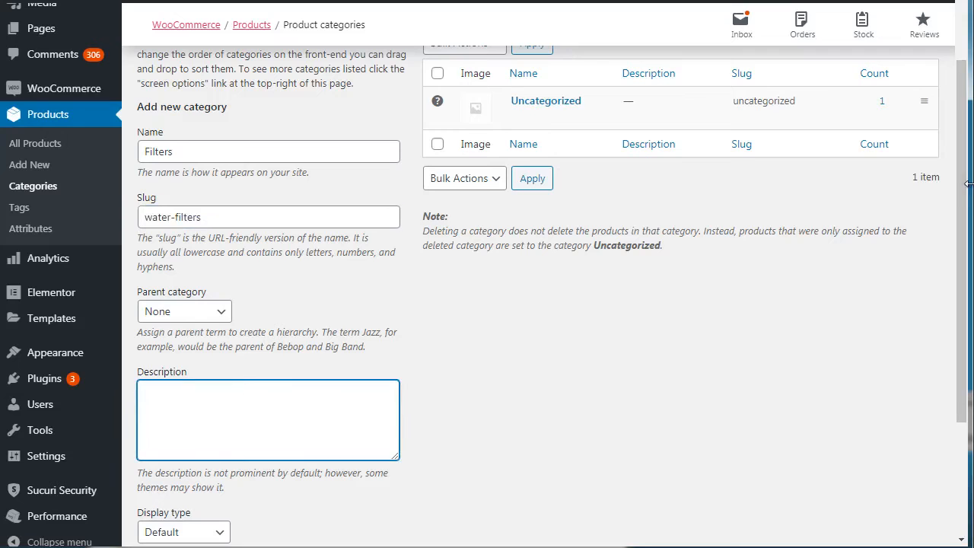
scroll(965, 190, down, 3)
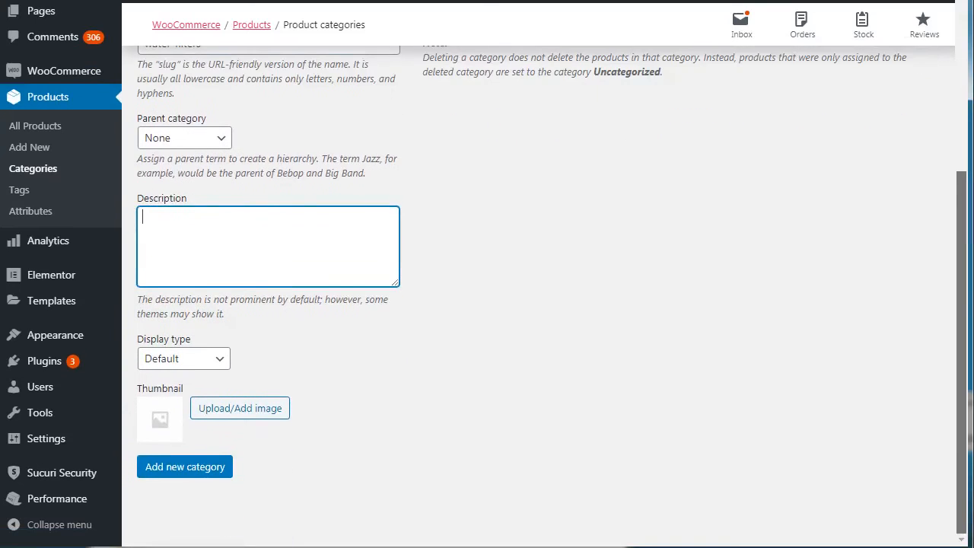
scroll(965, 301, up, 1)
scroll(965, 301, down, 1)
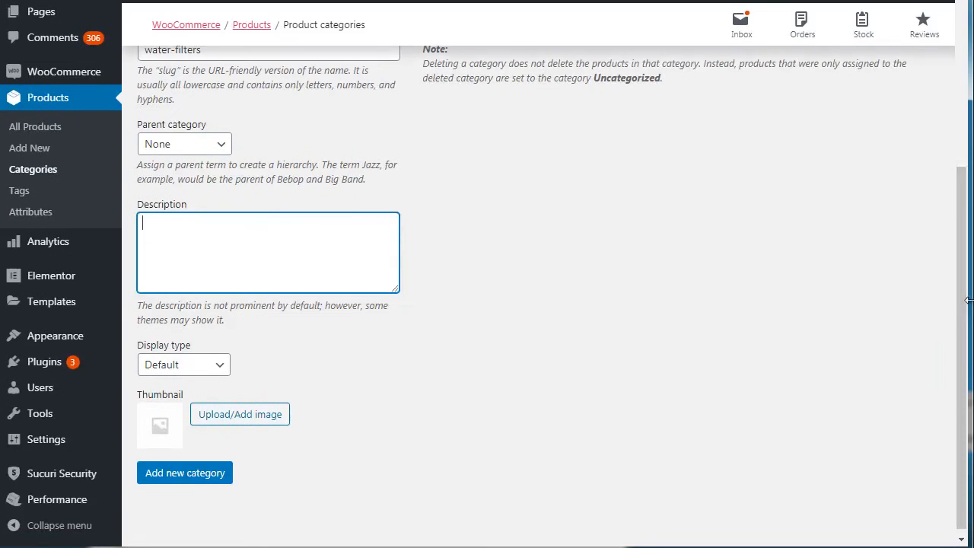
text(Waterc filters)
click(962, 143)
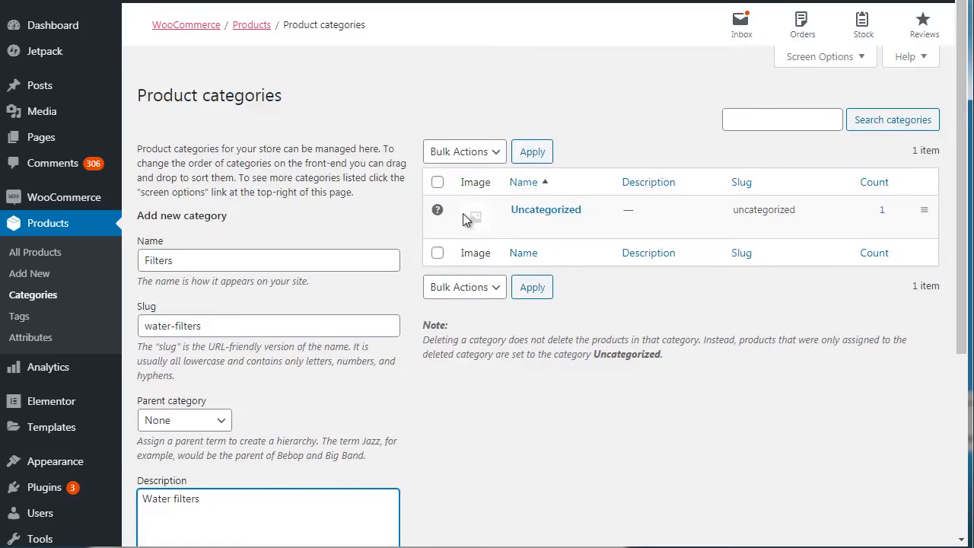
drag(963, 112, 962, 131)
click(962, 433)
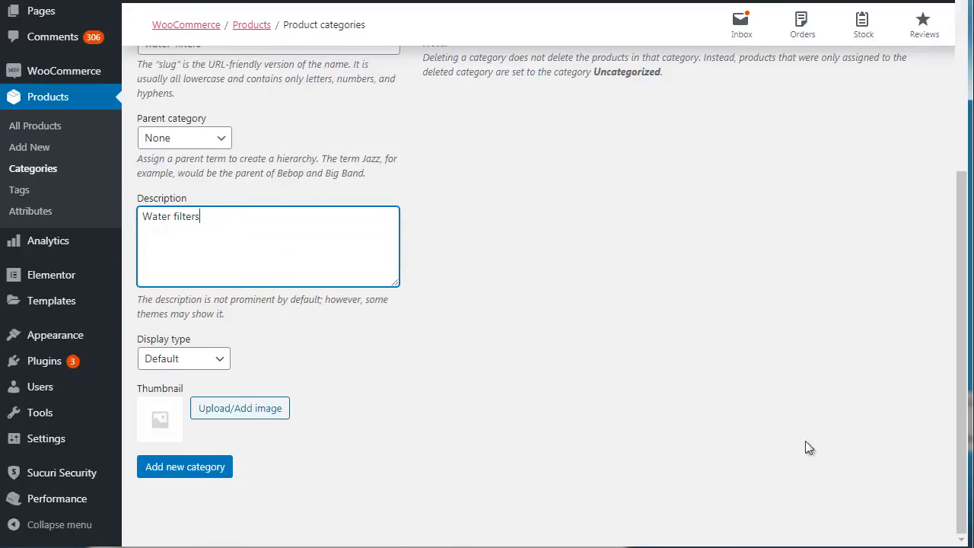
click(224, 469)
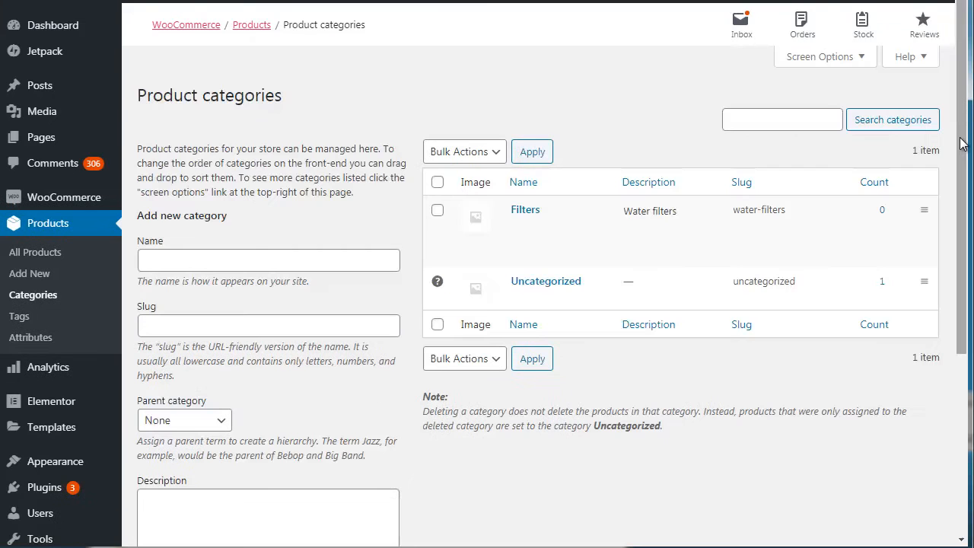
click(963, 145)
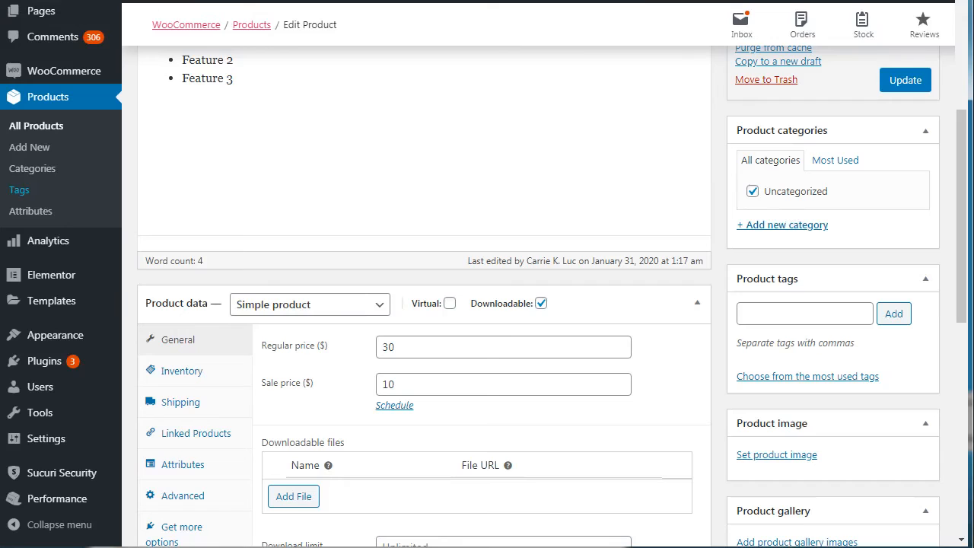
Step: Update Book 1 to refresh its category list, reassign it from Uncategorized to Filters, and save the product
click(907, 86)
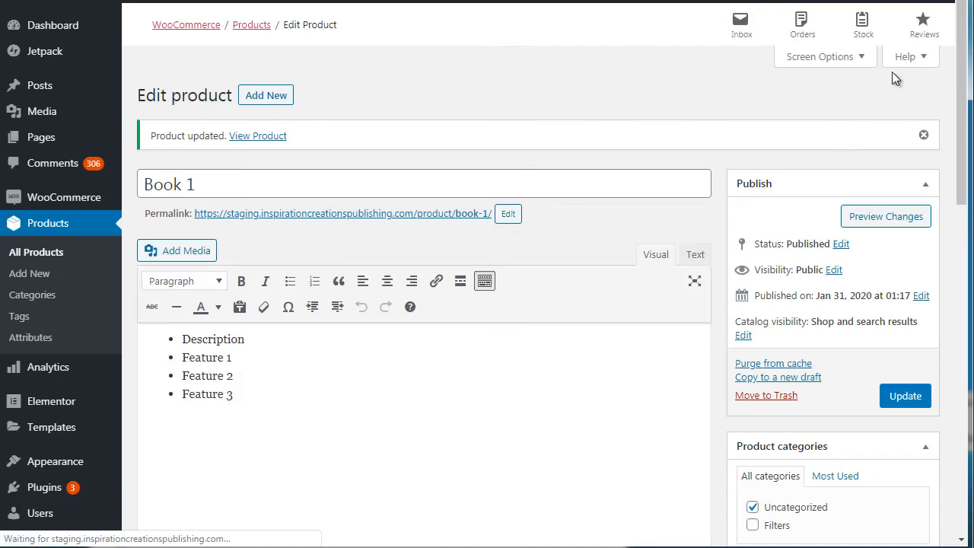
drag(962, 100, 963, 196)
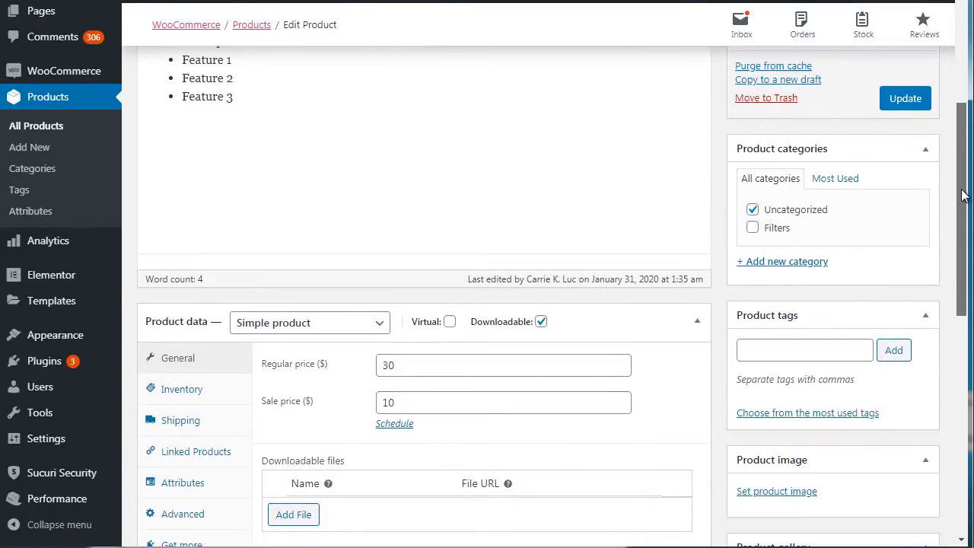
click(753, 213)
click(752, 229)
mouse_move(963, 186)
mouse_down()
mouse_move(965, 229)
mouse_move(965, 198)
mouse_up()
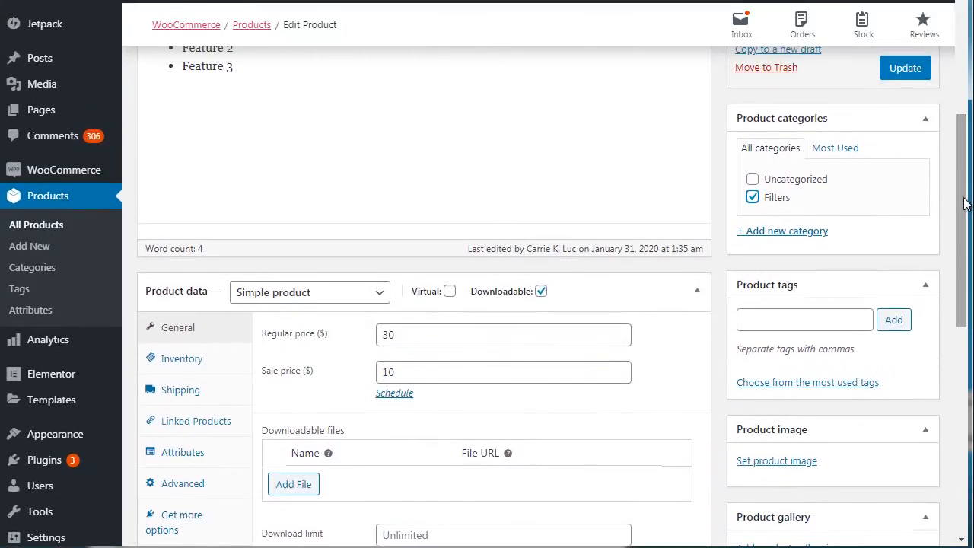
click(906, 70)
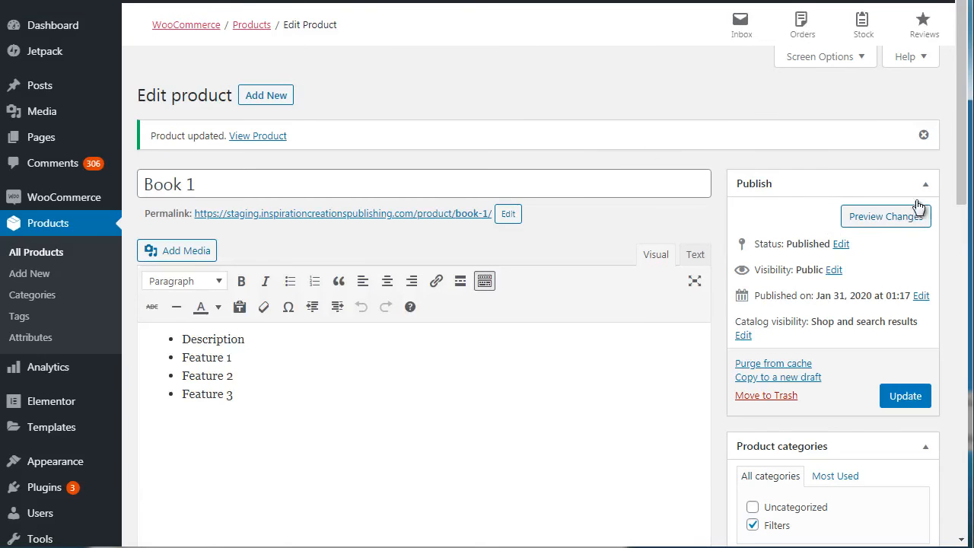
Step: Add the product tags filters, water and one year warranty to Book 1 and update the product
scroll(965, 183, down, 4)
scroll(615, 76, down, 1)
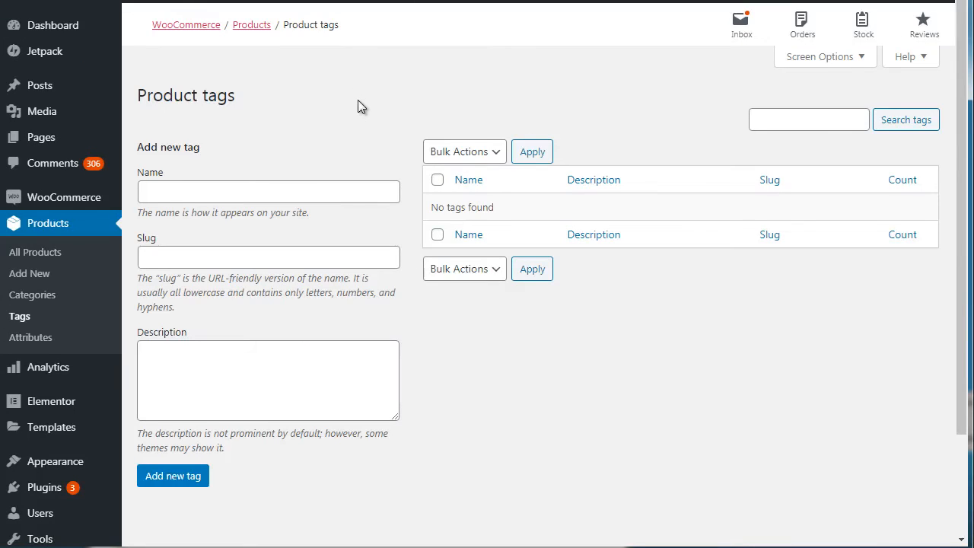
click(168, 1)
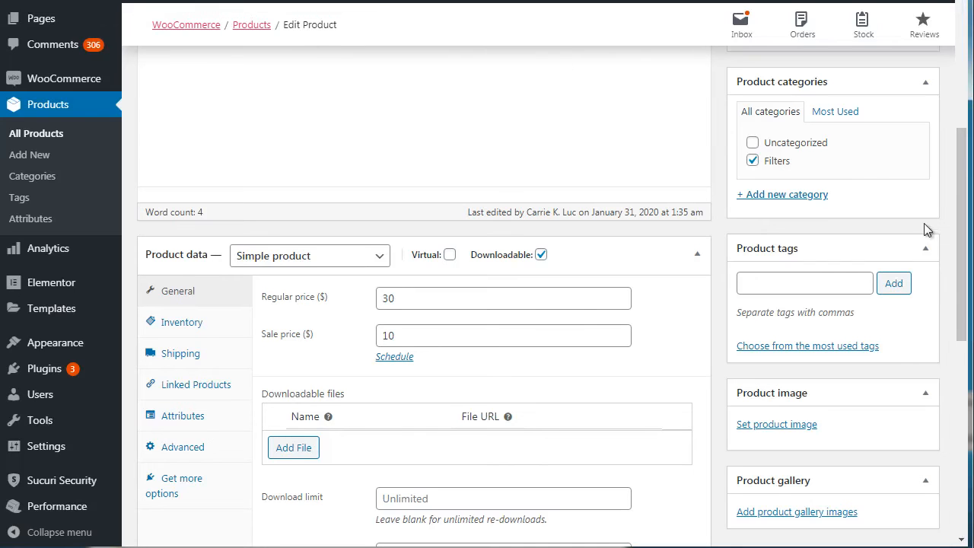
scroll(962, 244, down, 2)
click(775, 175)
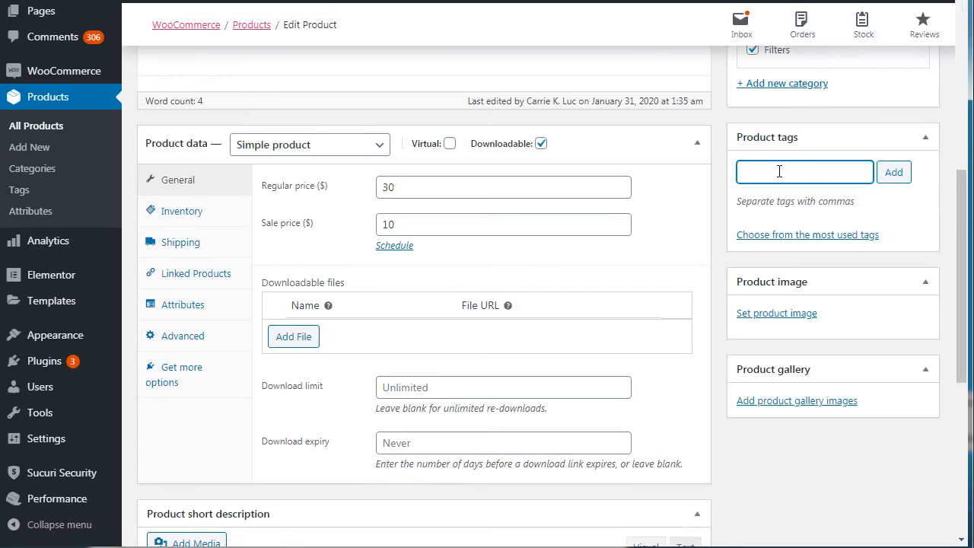
text(Filters)
key(Return)
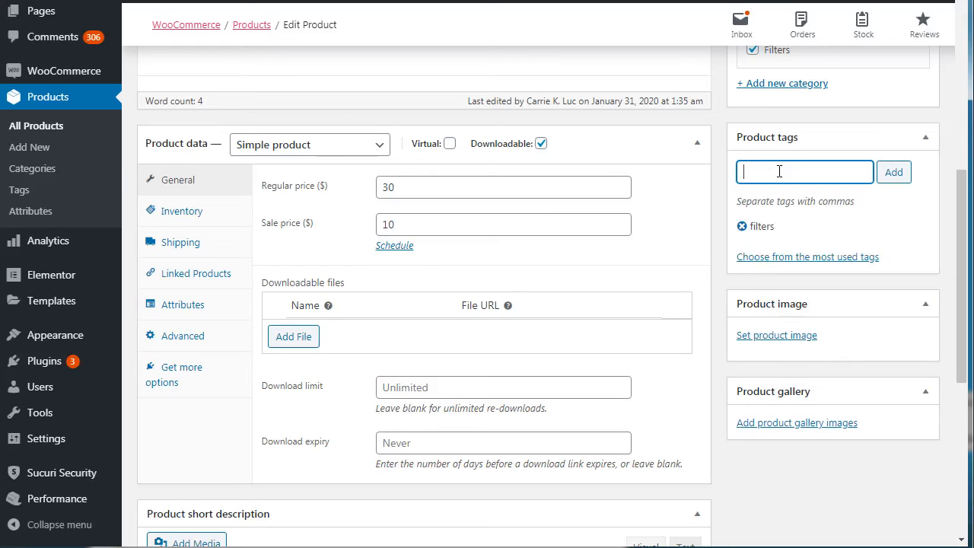
text(water)
key(Return)
text(one year warr)
text(anty)
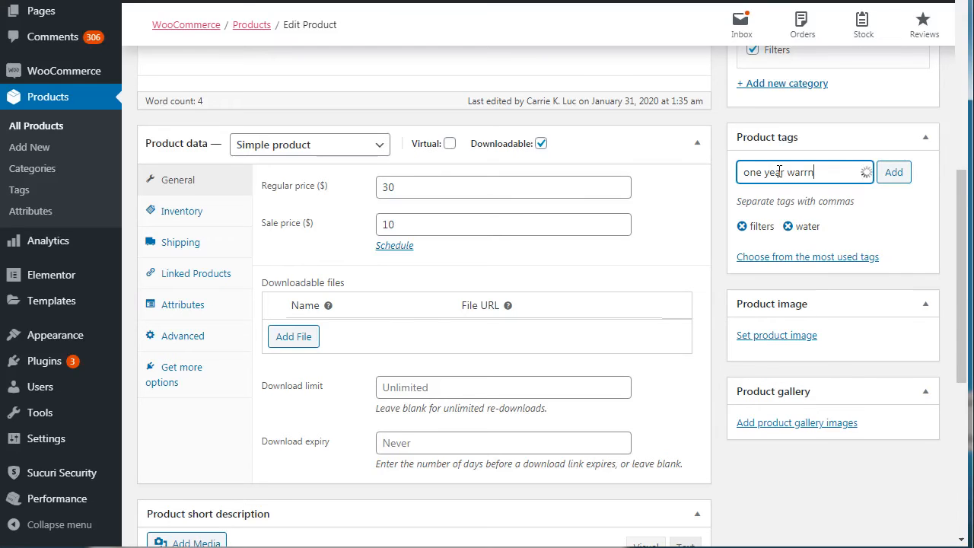
key(Return)
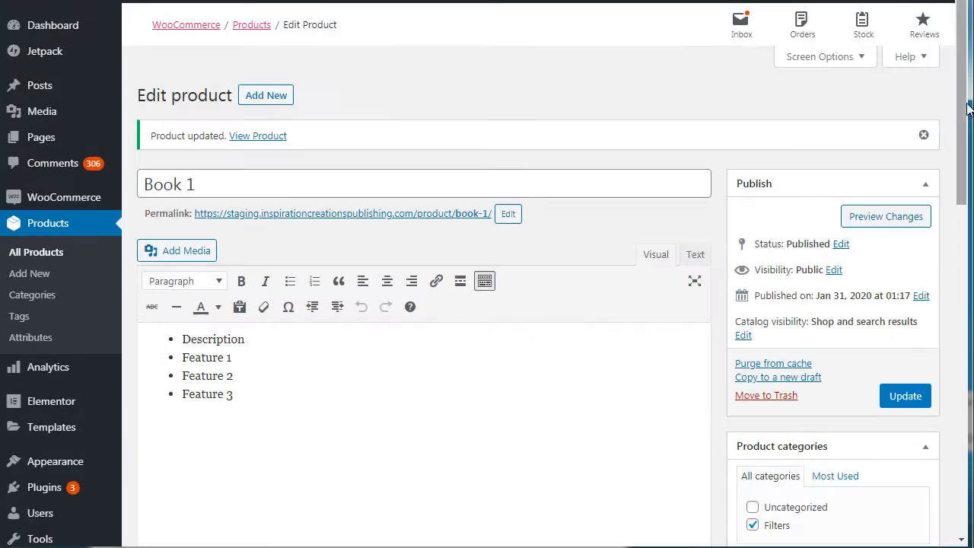
click(907, 396)
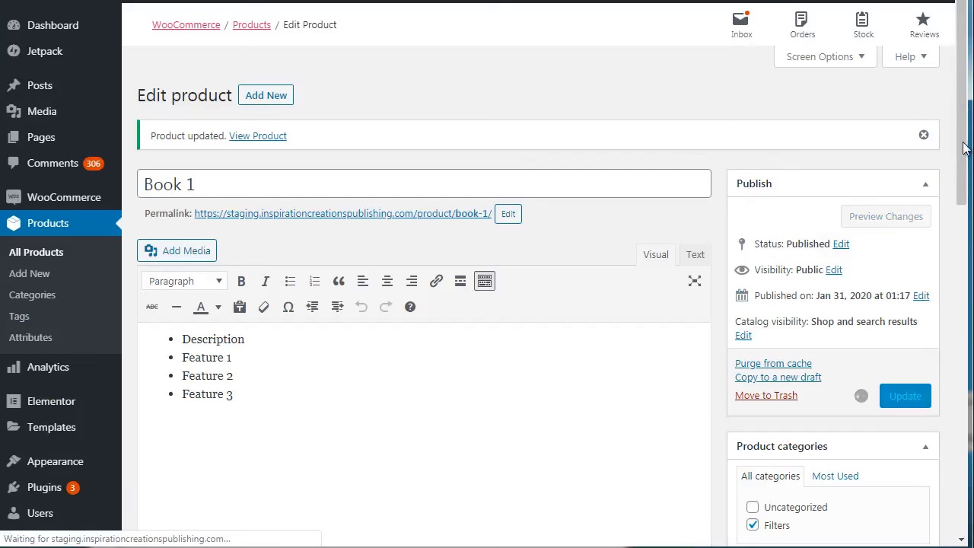
scroll(964, 182, down, 3)
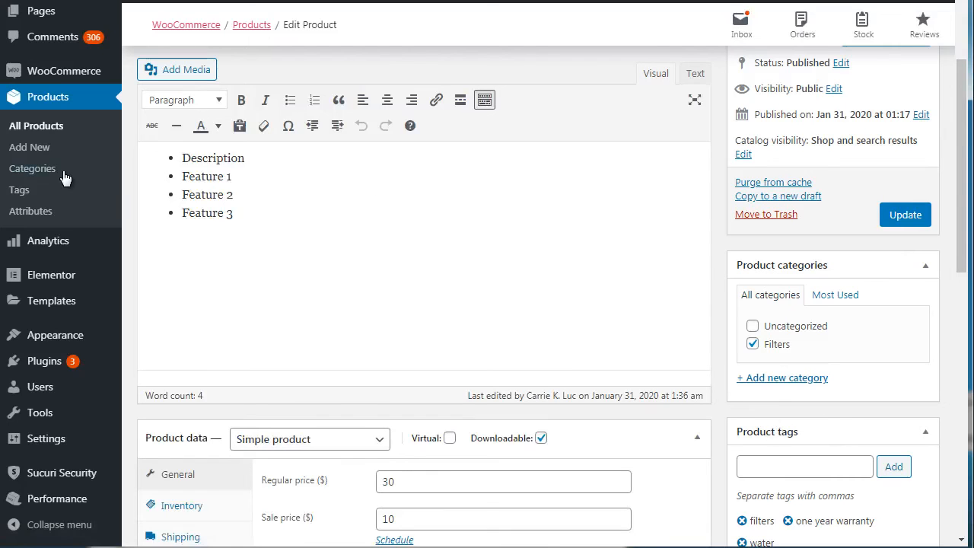
Step: Open the product tags page and review the store's tags
right_click(21, 190)
click(53, 194)
click(21, 190)
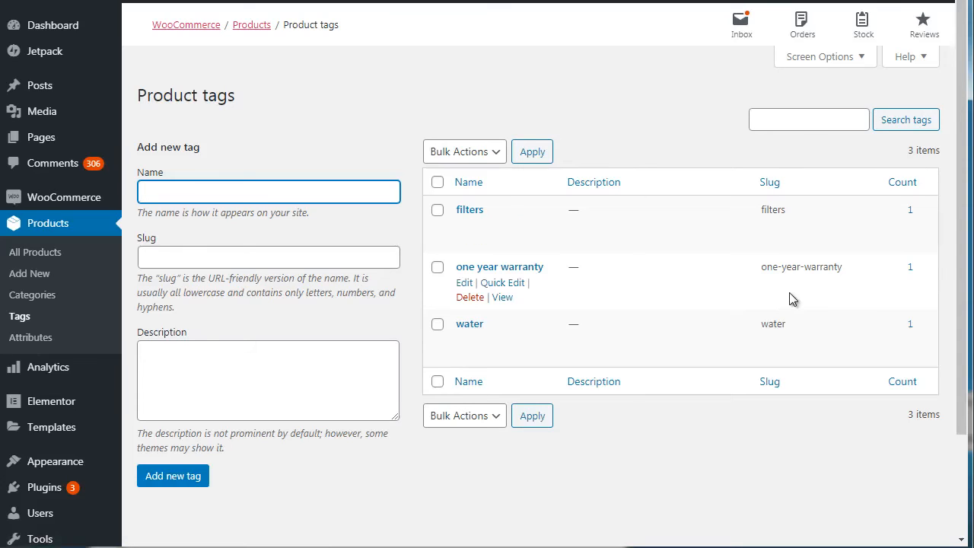
click(407, 149)
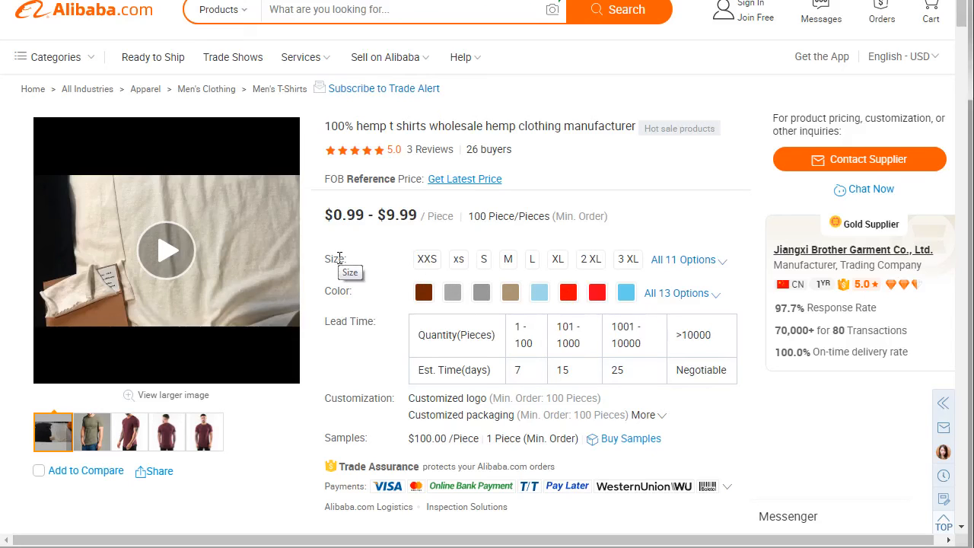
Step: Switch to the hemp t-shirt listing on Alibaba and examine its size option
mouse_move(348, 259)
mouse_down()
mouse_move(323, 259)
mouse_move(344, 260)
mouse_up()
click(347, 259)
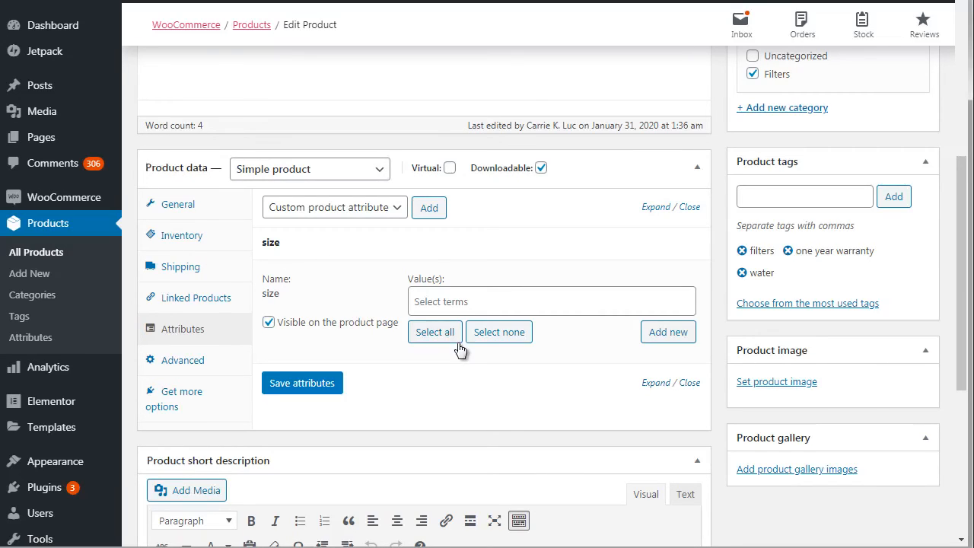
click(689, 383)
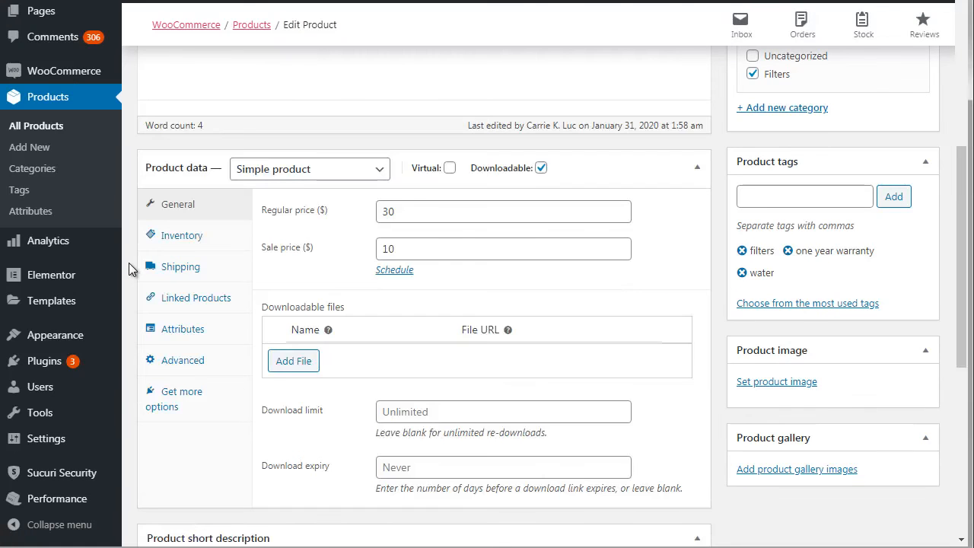
right_click(46, 211)
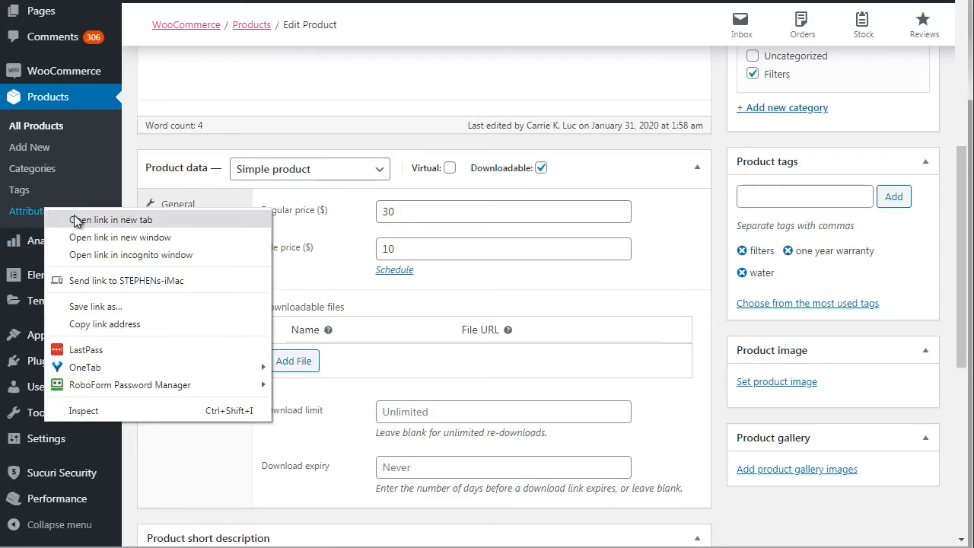
click(124, 187)
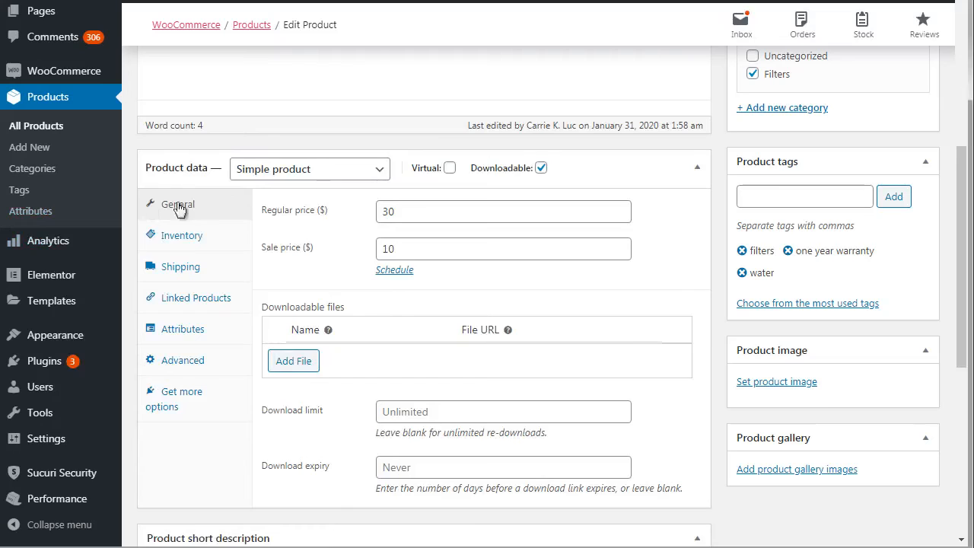
Step: Add the existing size attribute to Book 1's product data
click(204, 333)
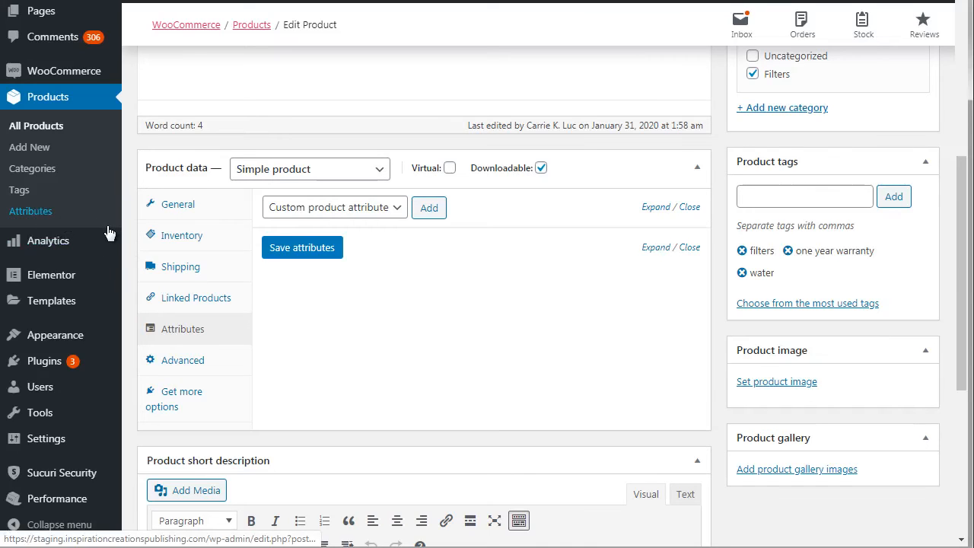
click(340, 208)
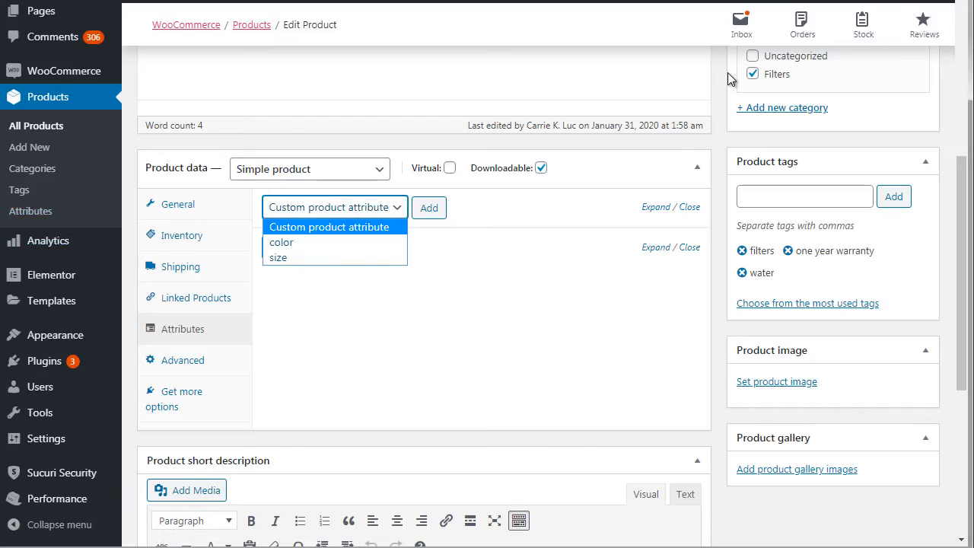
click(323, 259)
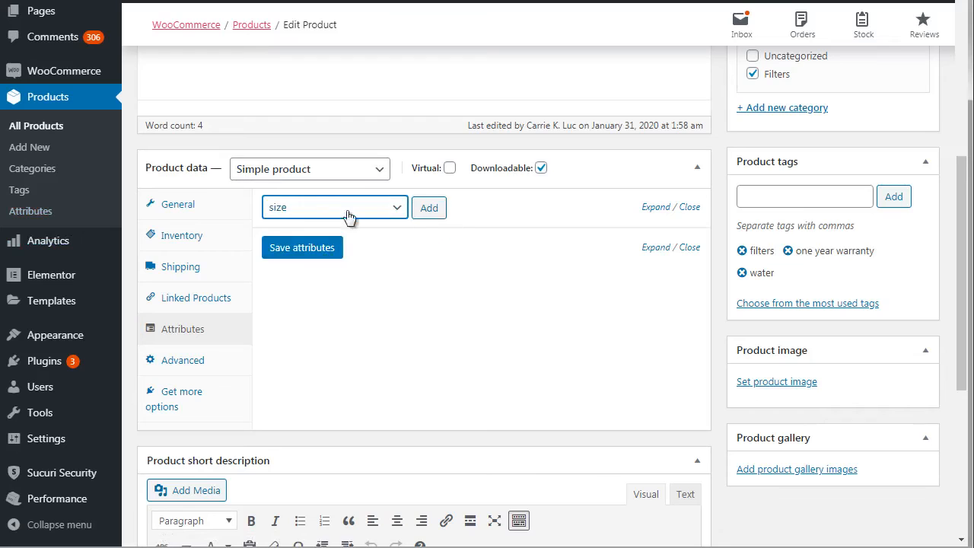
click(436, 212)
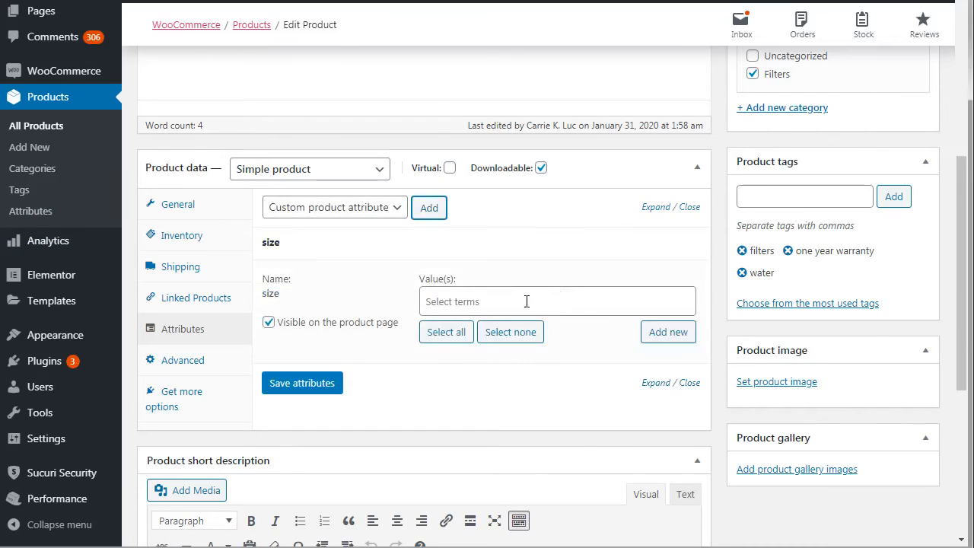
Step: Create the new term "small" for Book 1's size attribute
click(493, 304)
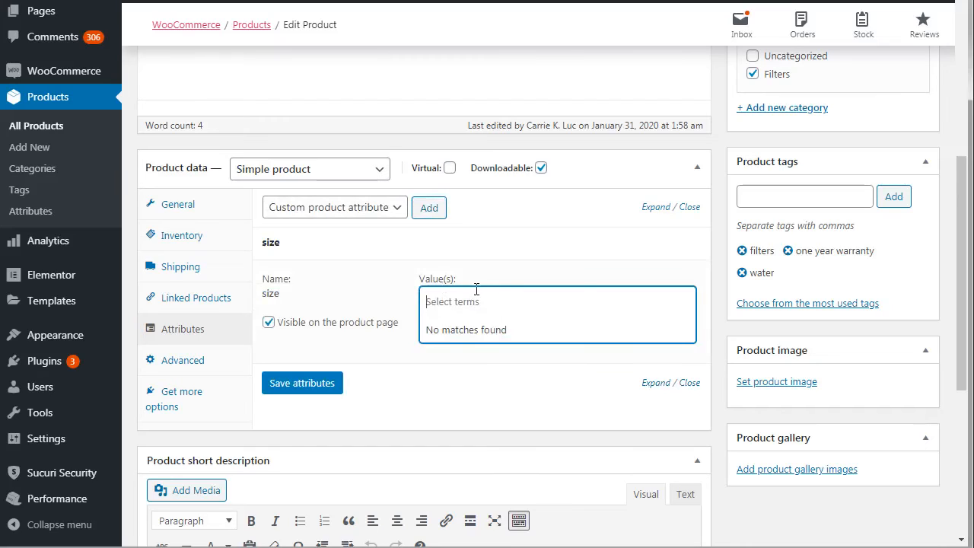
click(719, 251)
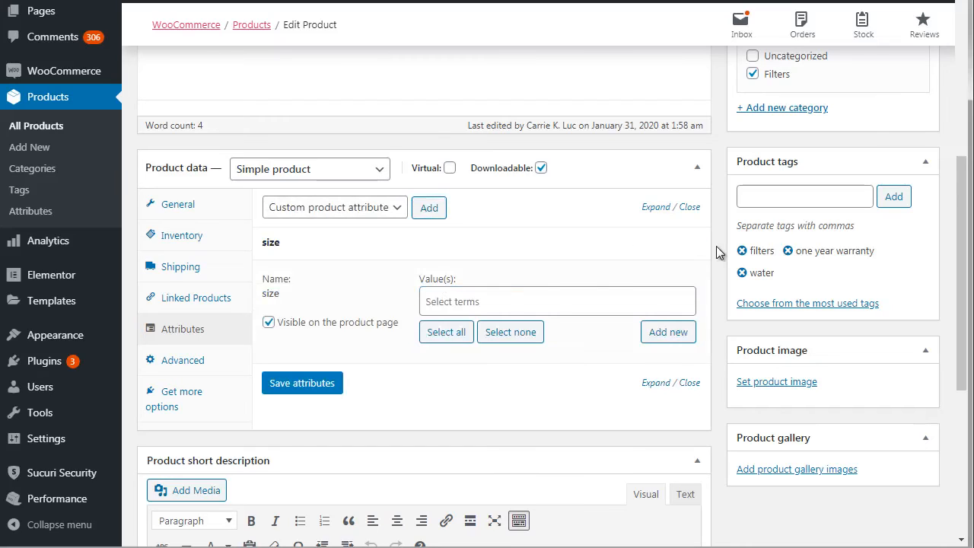
click(441, 302)
text(small)
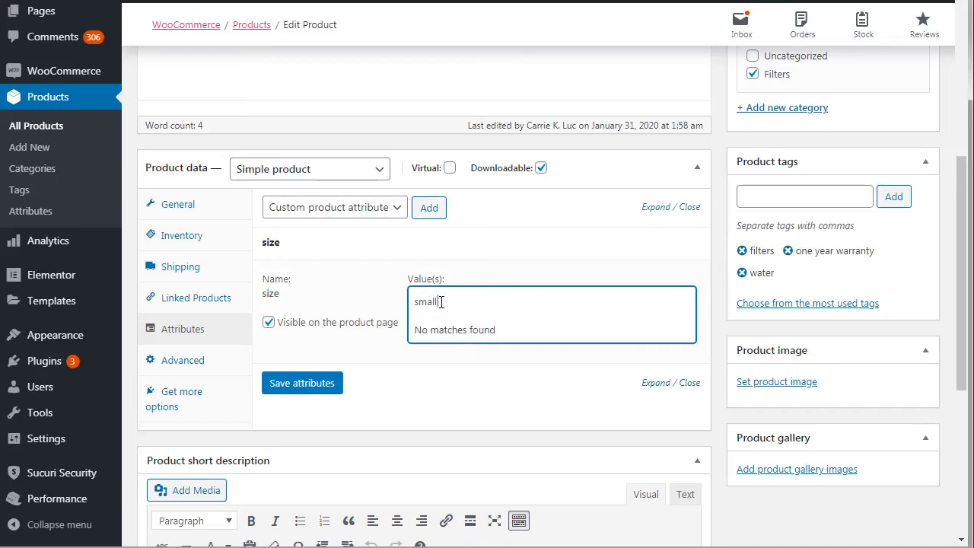
key(ctrl+a)
key(ctrl+c)
click(717, 294)
click(666, 333)
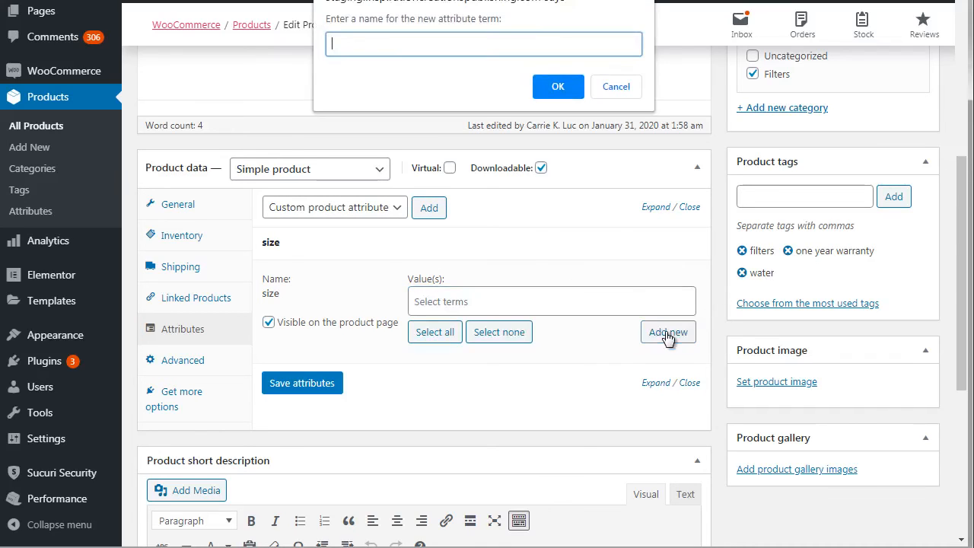
key(ctrl+v)
click(558, 88)
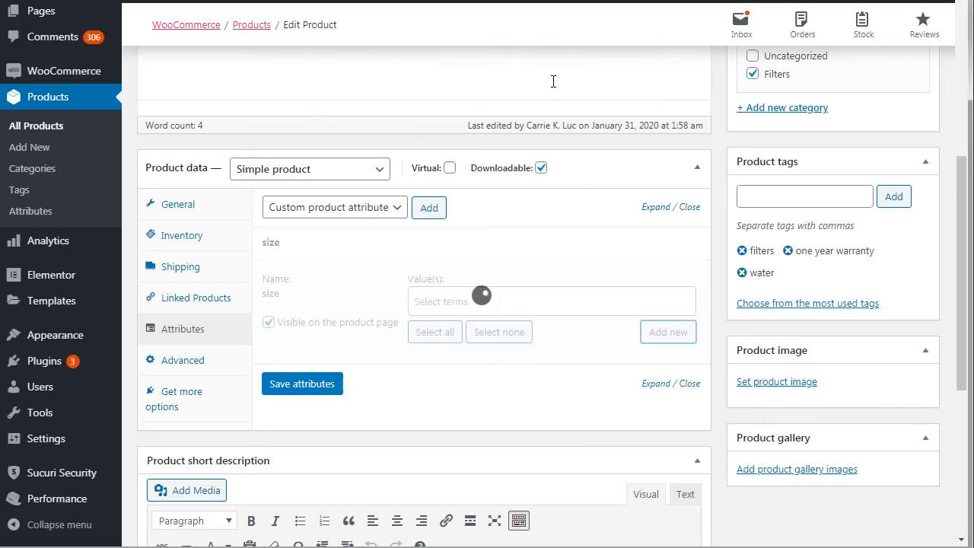
Step: Create the new term "medium" for Book 1's size attribute
click(486, 305)
text(medium)
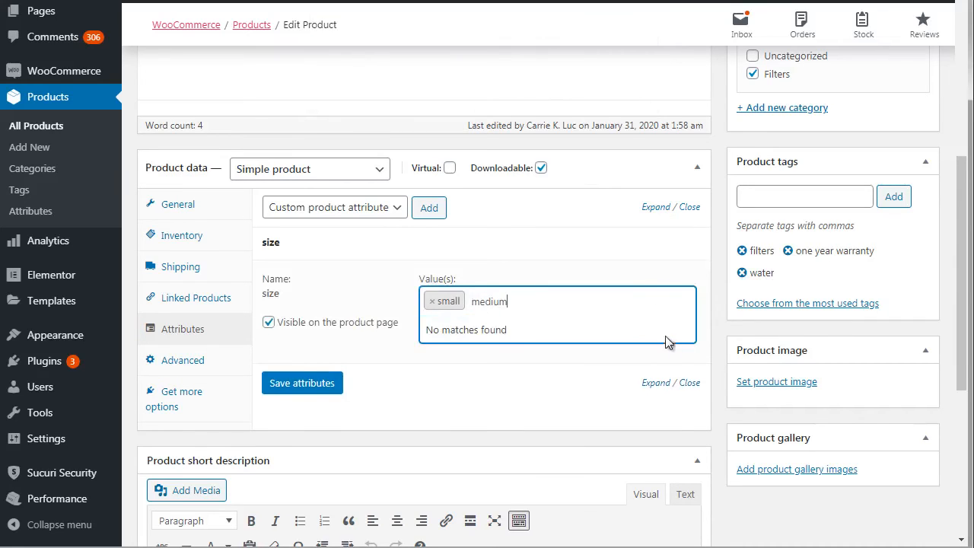
click(700, 346)
click(669, 333)
text(medium)
click(558, 87)
Step: Create the new term "large" for Book 1's size attribute
click(567, 299)
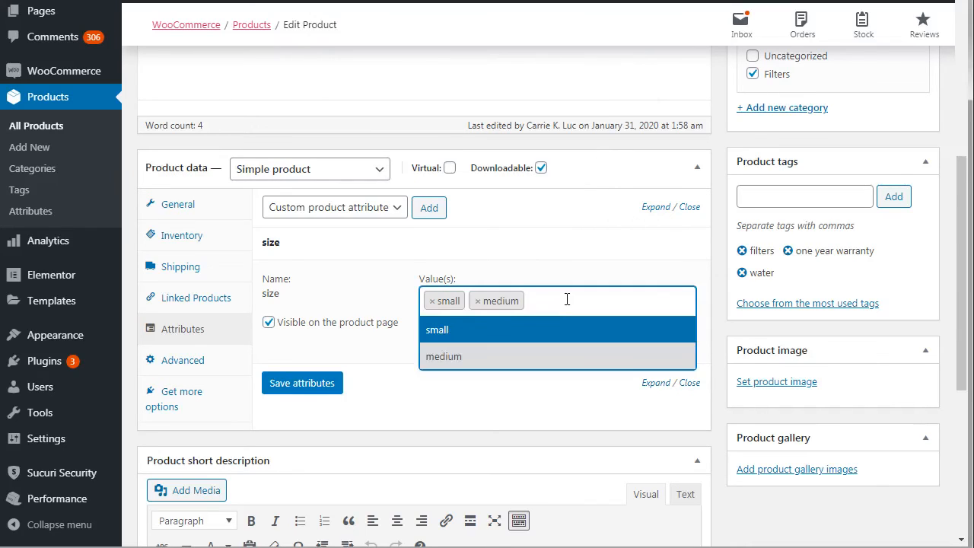
text(large)
key(ctrl+a)
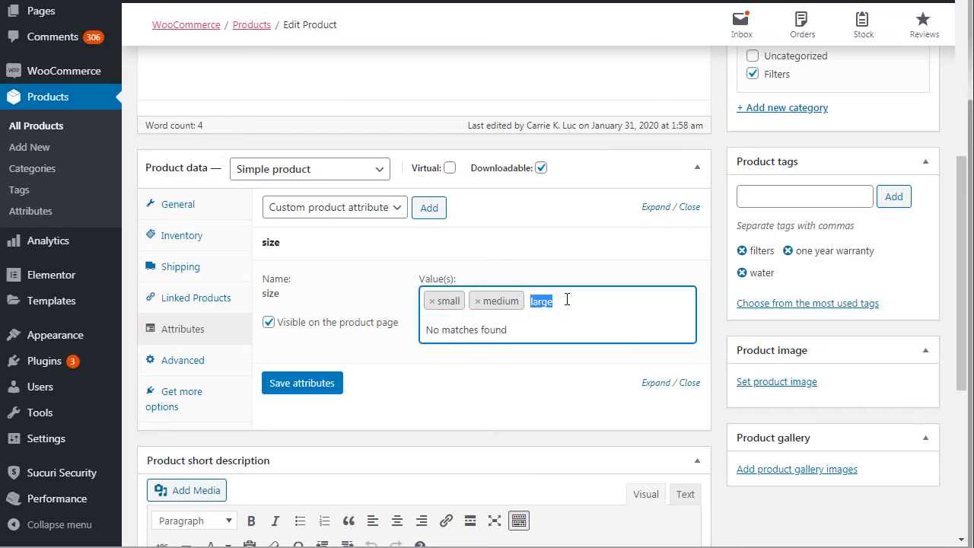
click(716, 289)
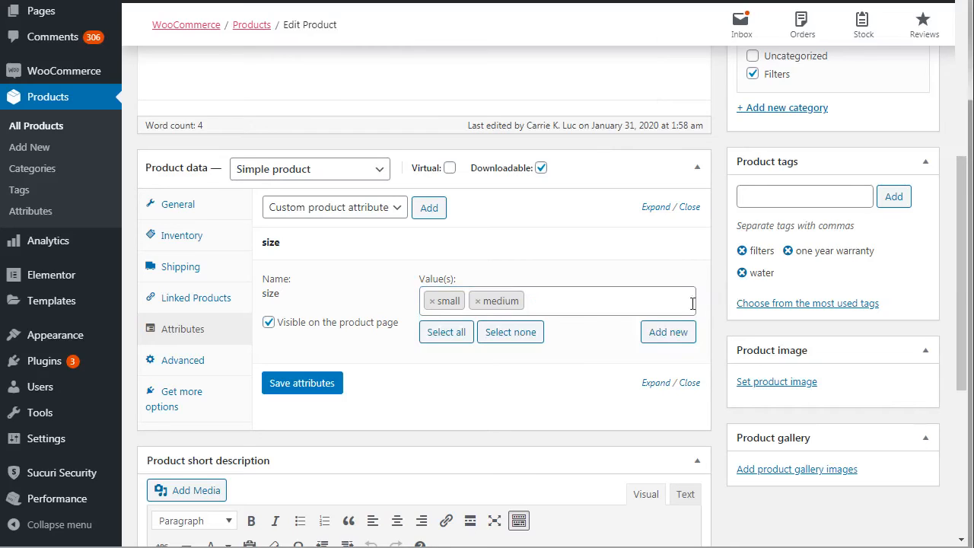
click(666, 335)
text(large)
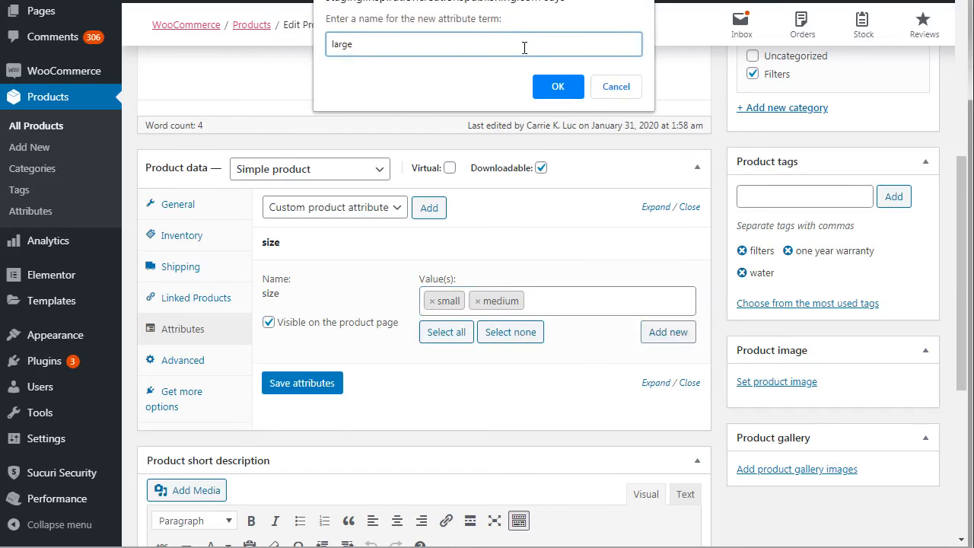
click(544, 79)
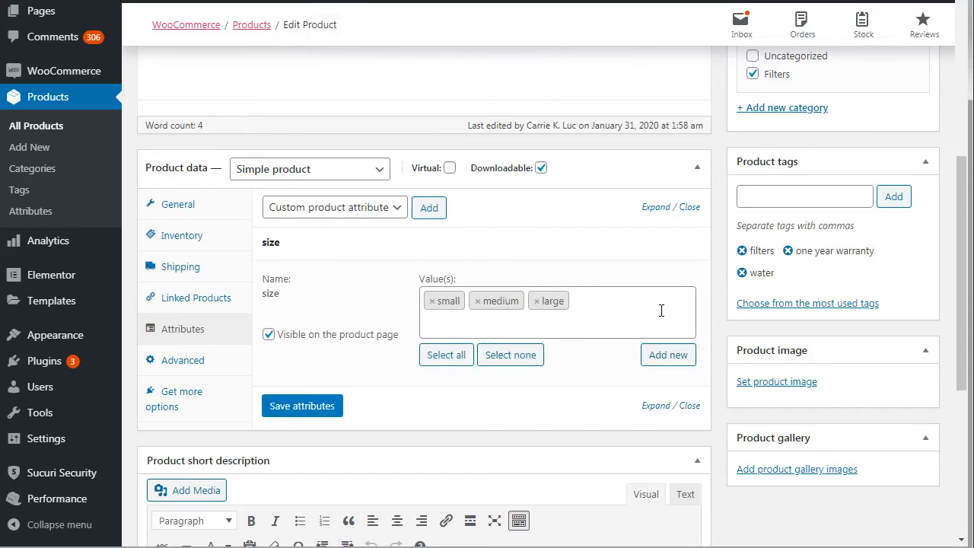
Step: Add the existing color attribute to Book 1 and create its new term "brown"
click(375, 210)
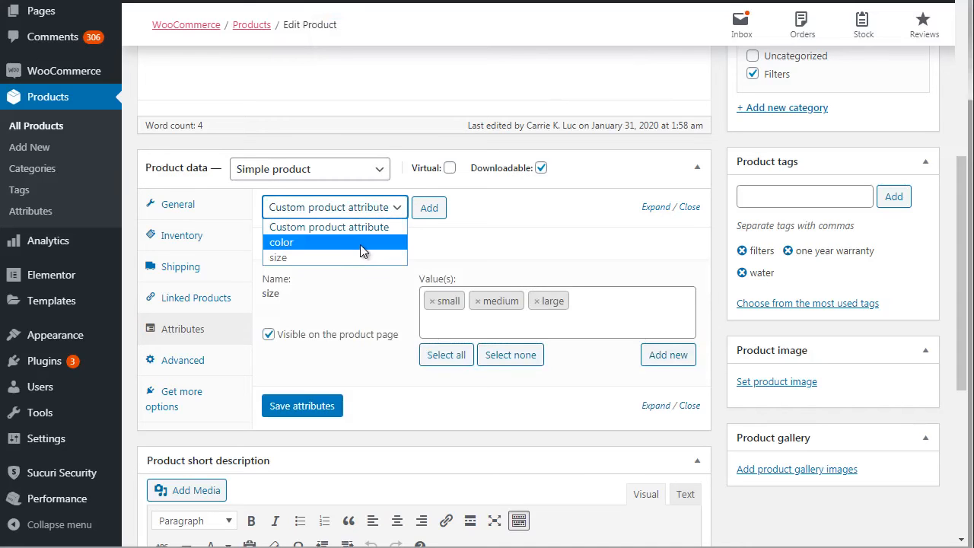
click(360, 243)
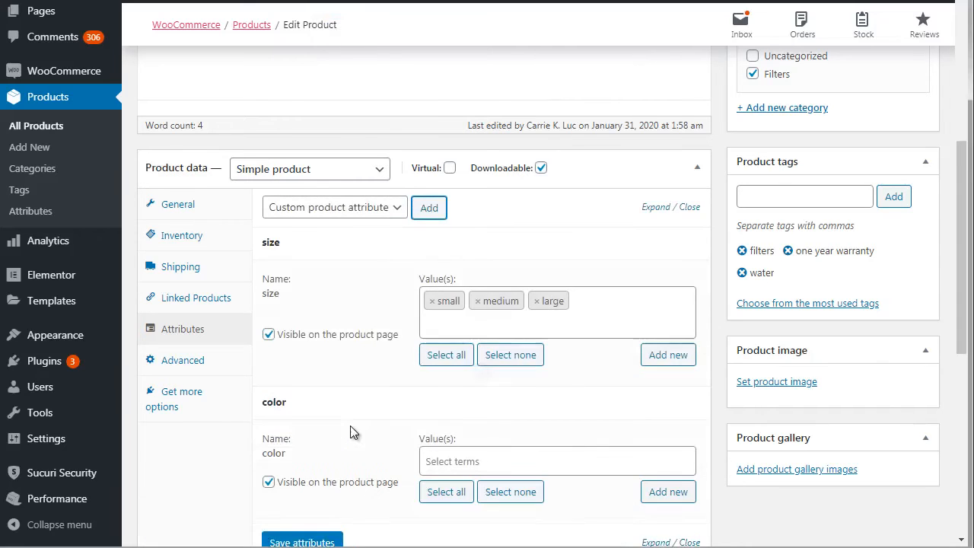
drag(961, 263, 961, 321)
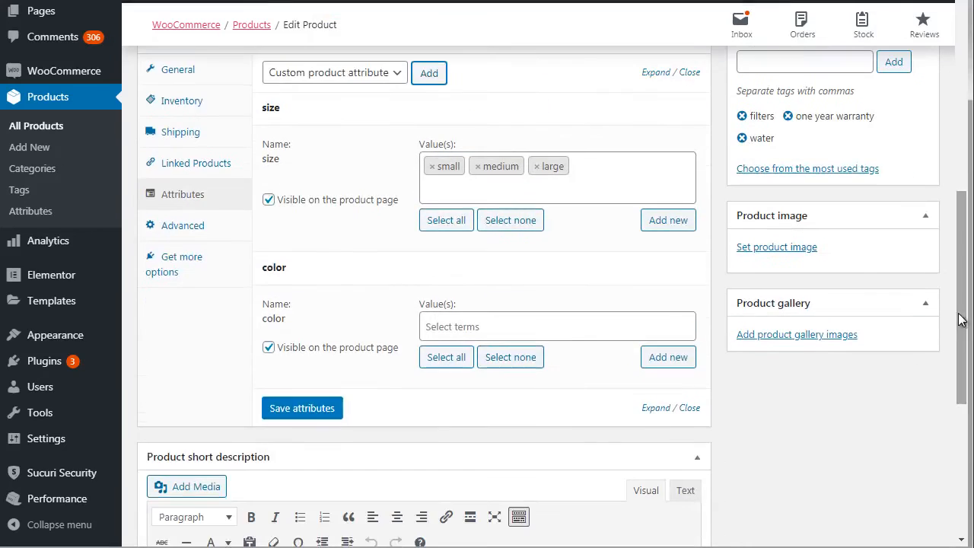
click(561, 319)
text(brown)
key(ctrl+a)
key(ctrl+c)
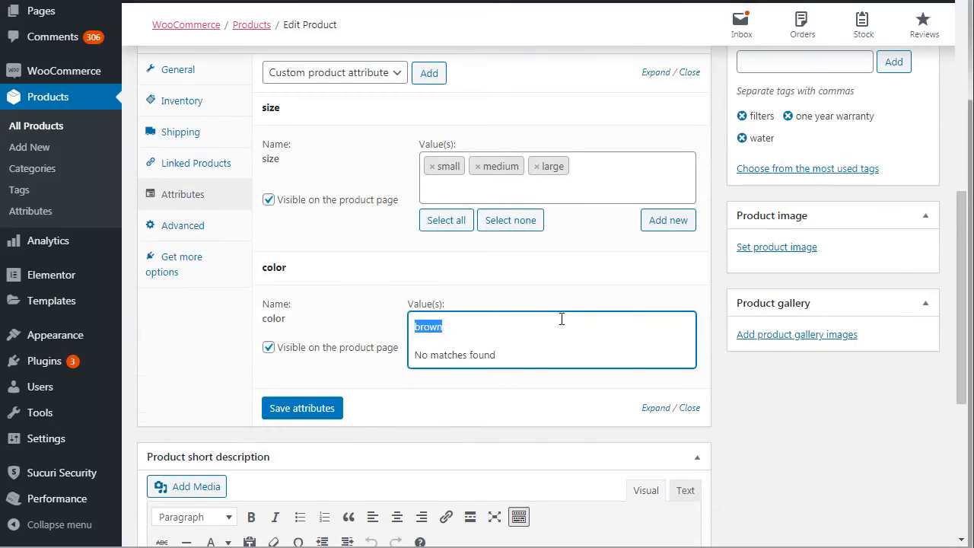
click(718, 321)
click(677, 362)
key(ctrl+v)
click(560, 87)
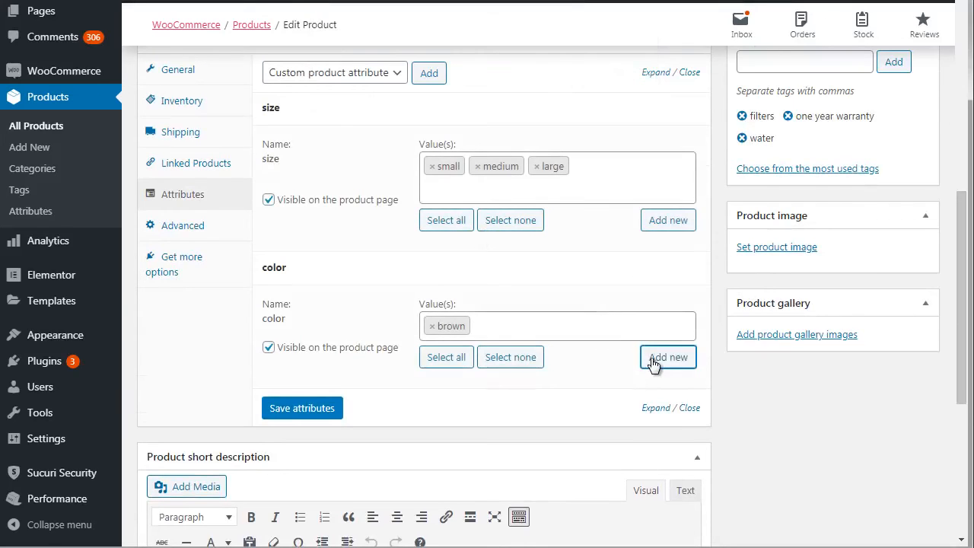
Step: Create the new terms "green" and "white" for Book 1's color attribute
click(657, 363)
text(green)
key(Return)
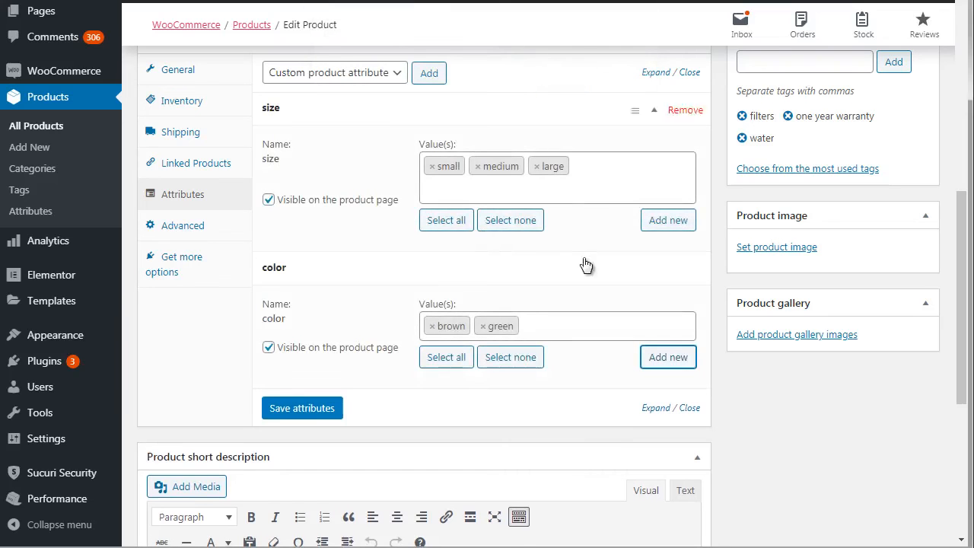
click(558, 327)
click(703, 356)
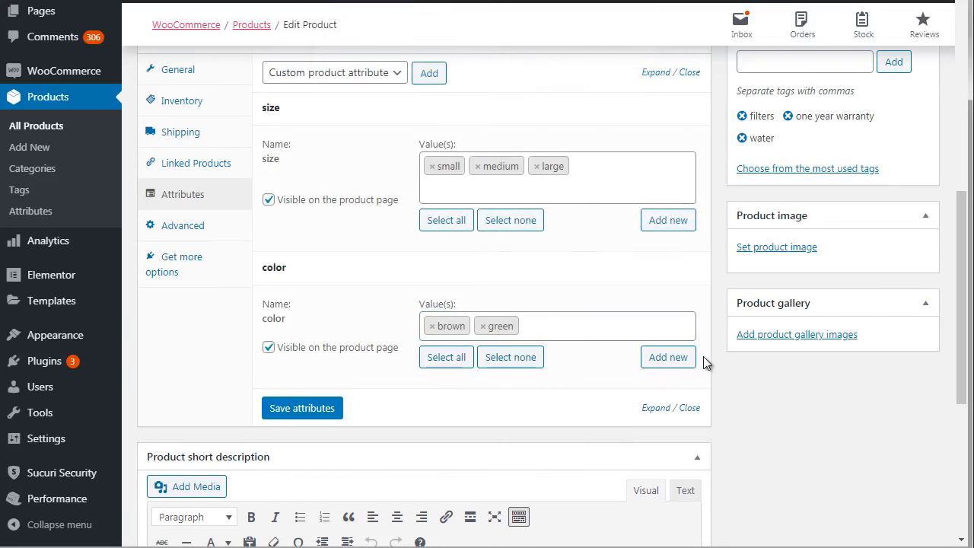
click(681, 359)
text(white)
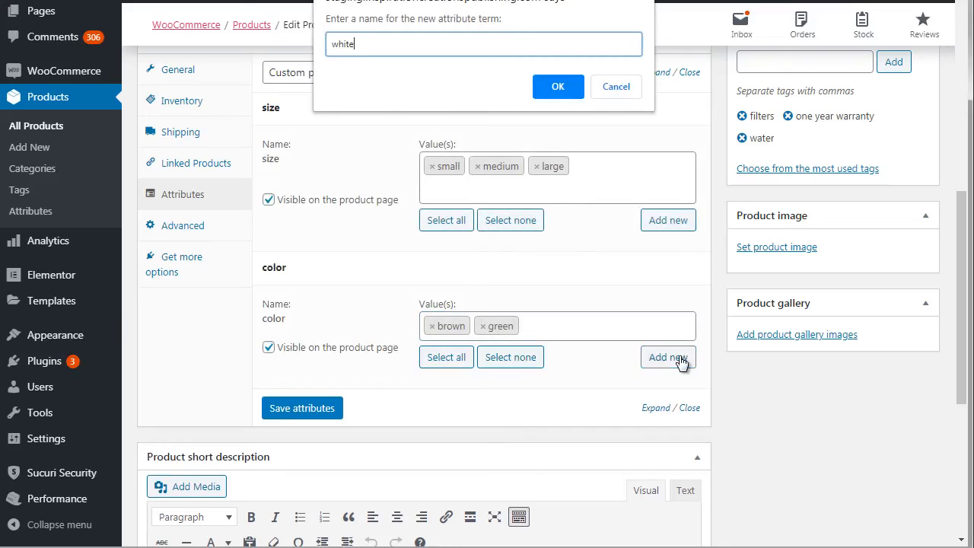
click(557, 86)
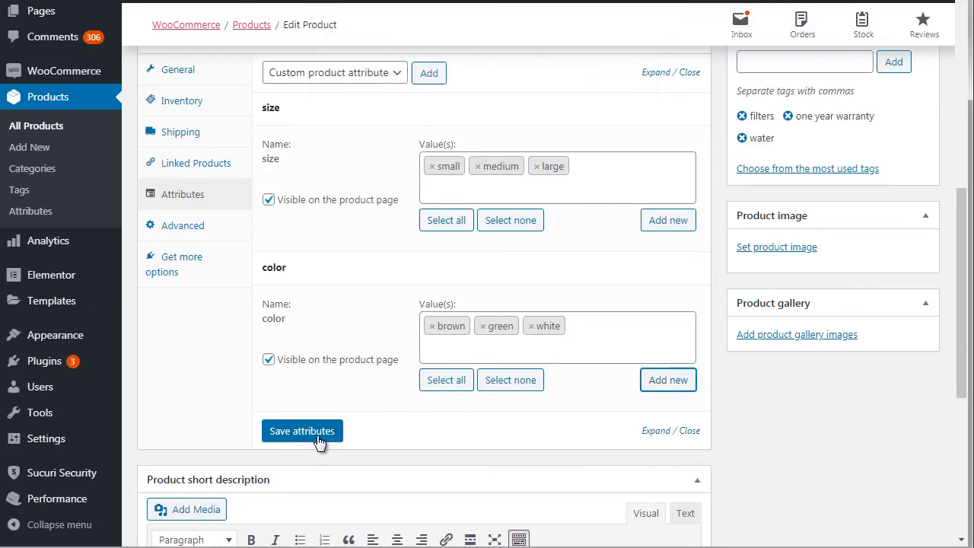
Step: Save Book 1's size and color attributes and update the product
click(320, 439)
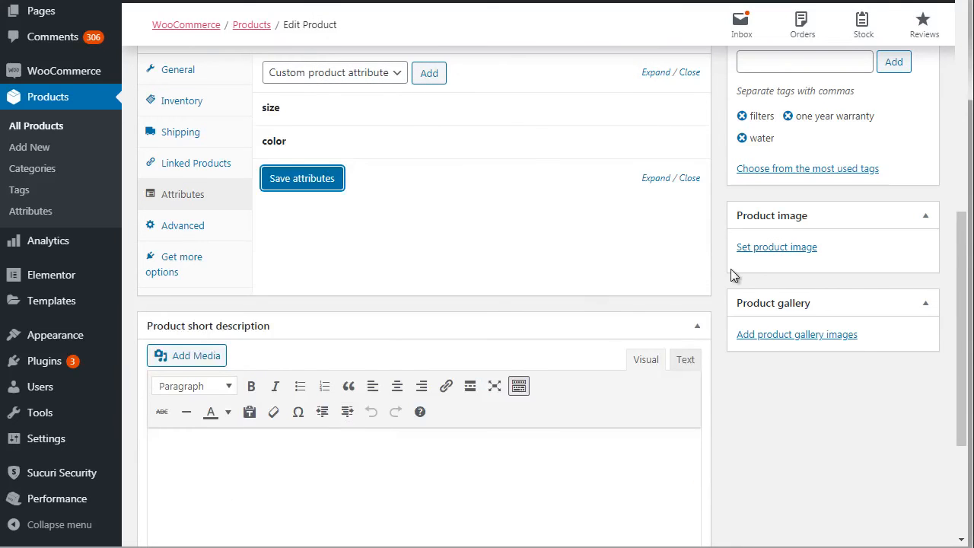
scroll(966, 248, up, 4)
click(910, 104)
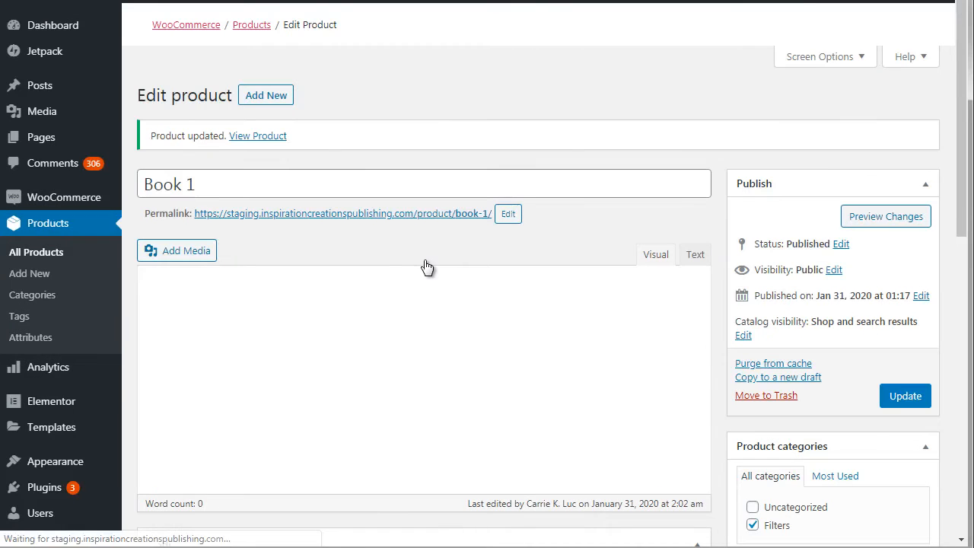
Step: Reopen Book 1's attributes and expand the size attribute to check its saved values
drag(963, 119, 960, 304)
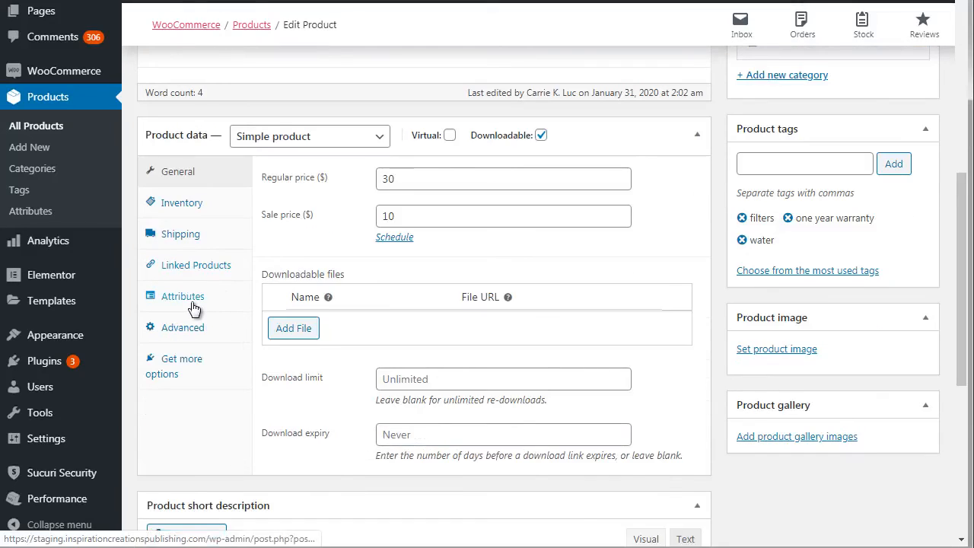
click(187, 297)
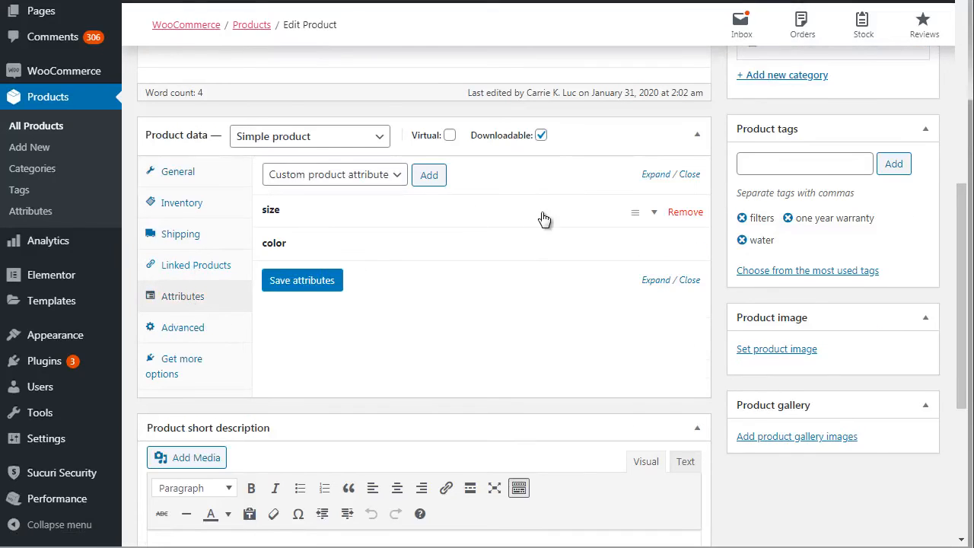
click(642, 219)
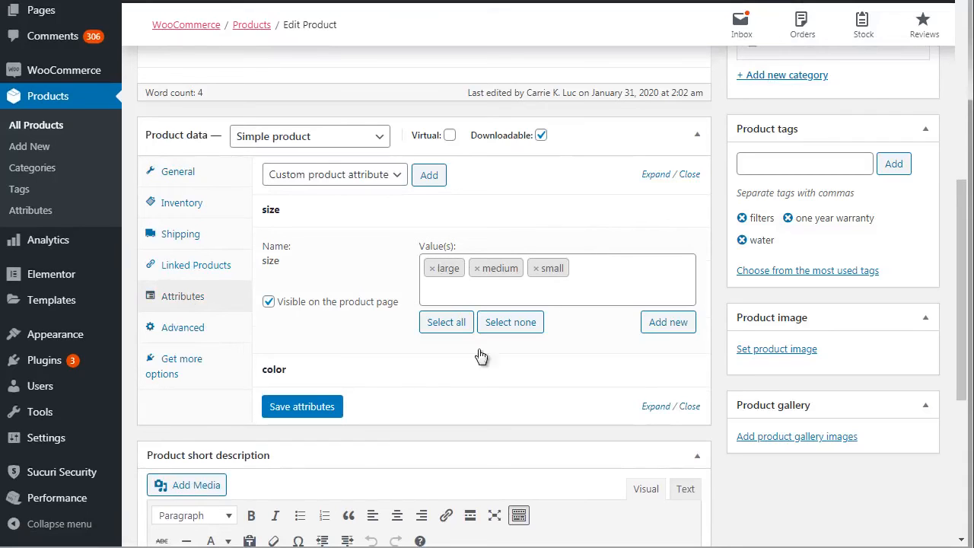
Step: Expand Book 1's color attribute to check its saved values
click(647, 378)
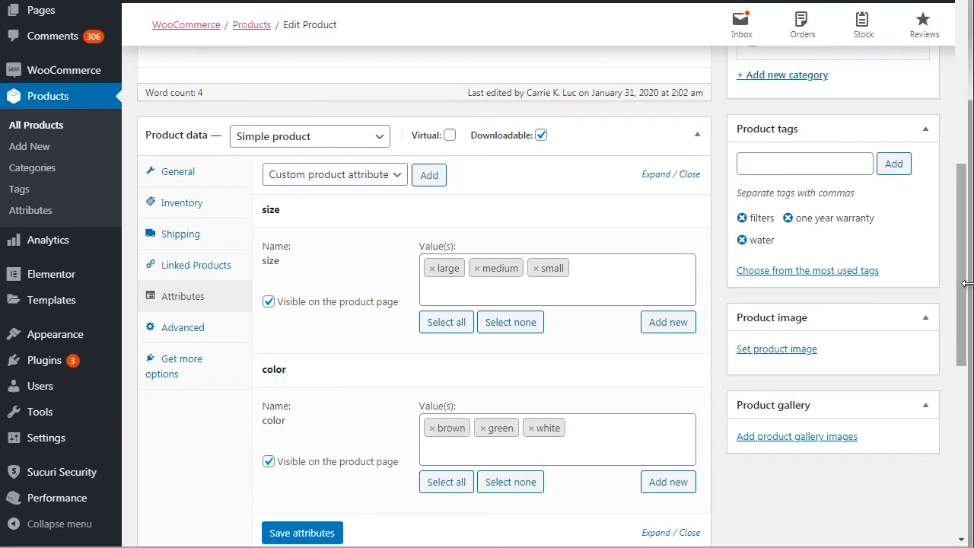
drag(963, 260, 942, 83)
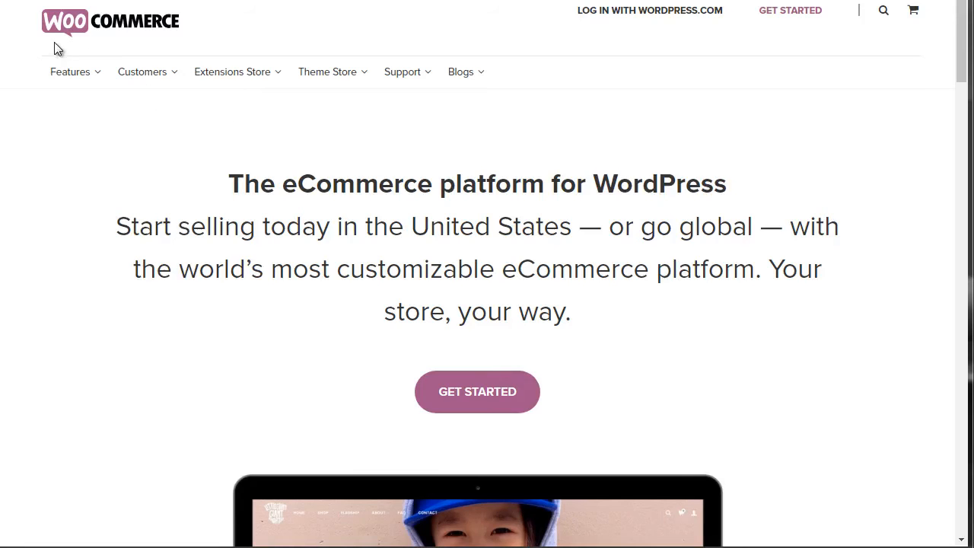
Step: Look through the Extensions Store categories on the WooCommerce website, including the Enhancements, Marketing, Payments and Shipping subcategories
mouse_move(214, 71)
mouse_move(228, 87)
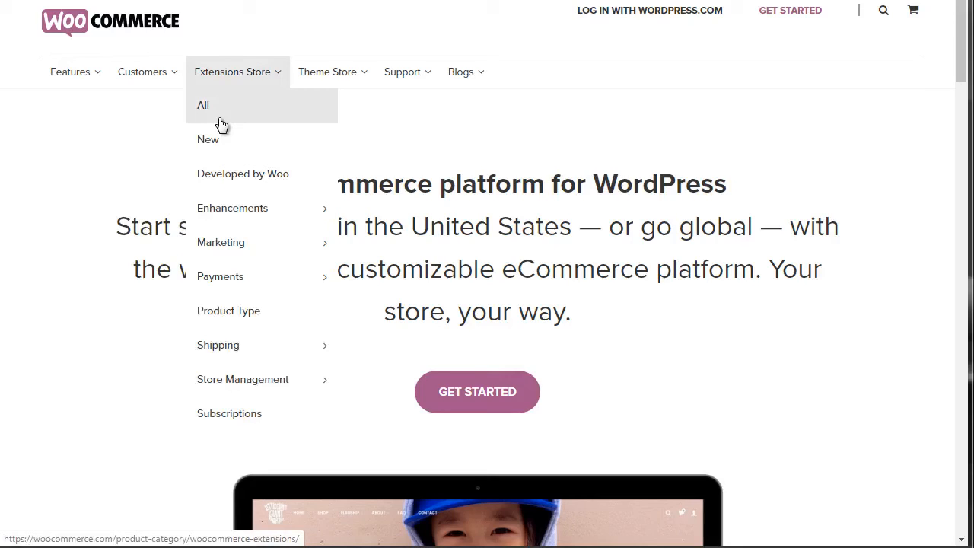
mouse_move(230, 276)
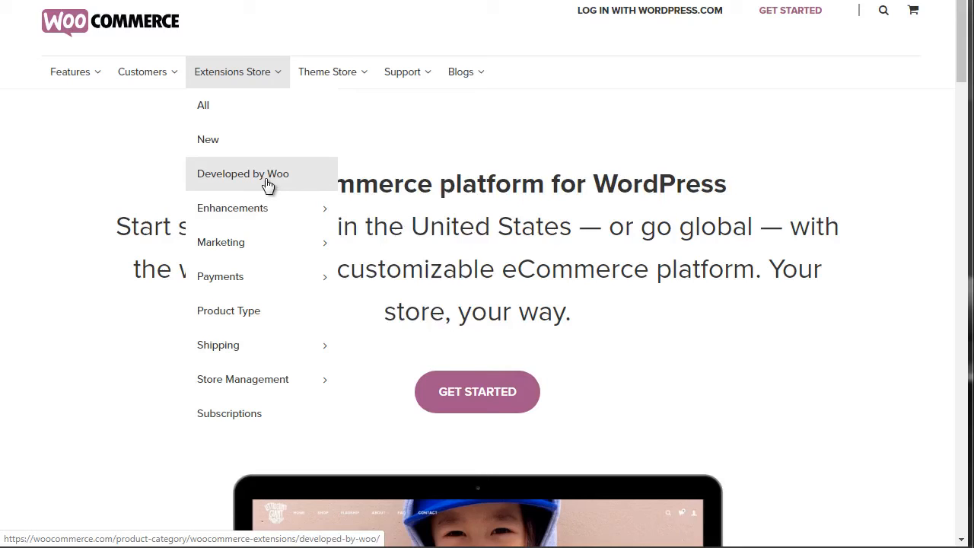
mouse_move(226, 219)
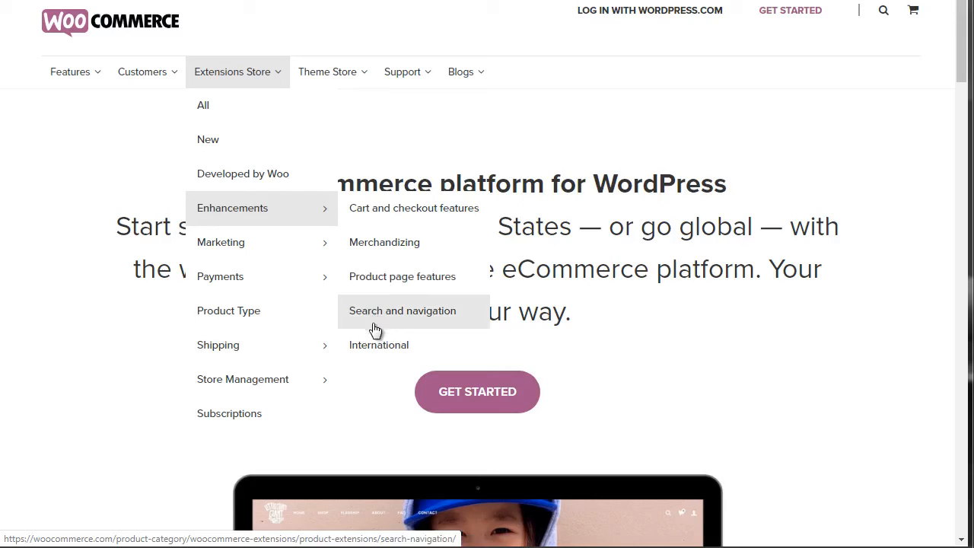
mouse_move(254, 243)
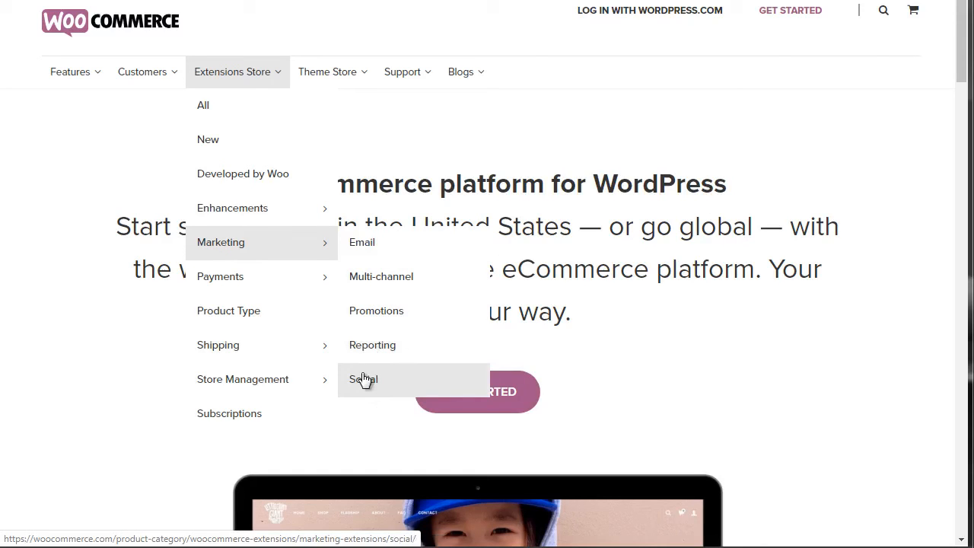
mouse_move(269, 288)
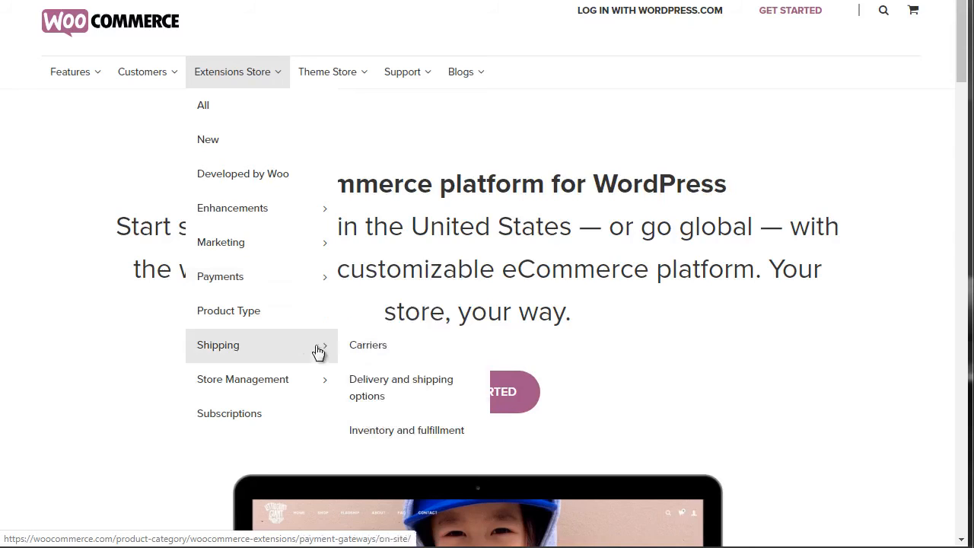
mouse_move(269, 352)
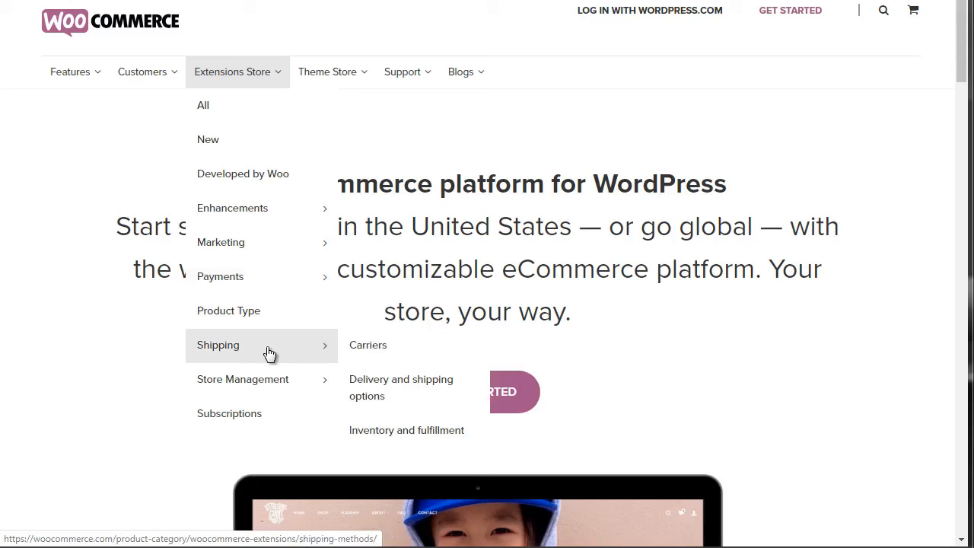
right_click(242, 411)
click(347, 202)
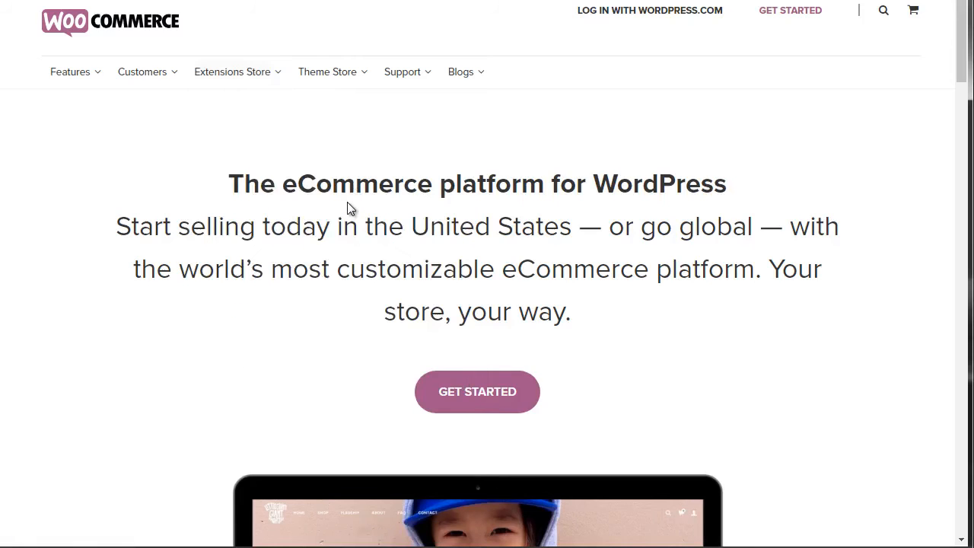
Step: Open the listing of all WooCommerce extensions and review the featured, popular and payment, analytics and shipping offerings with their prices
mouse_move(232, 69)
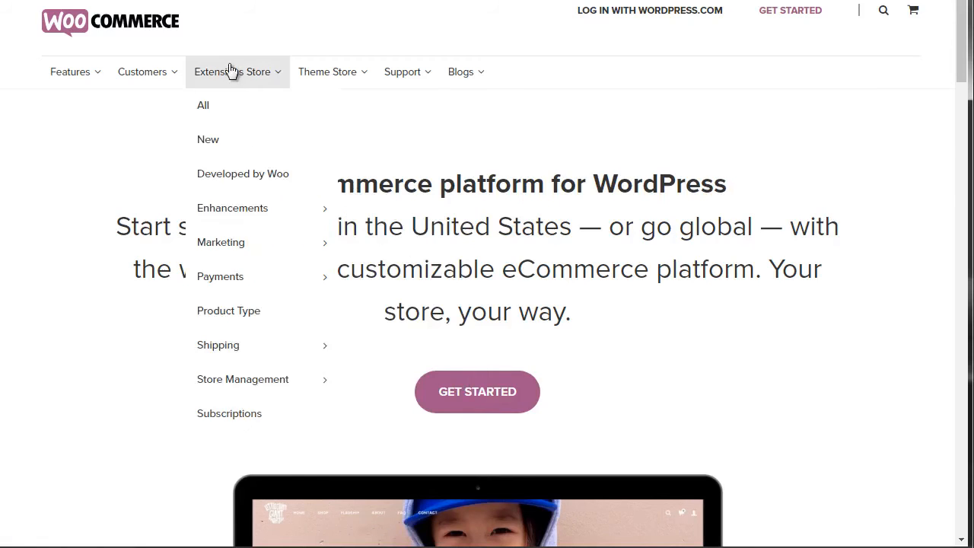
click(204, 103)
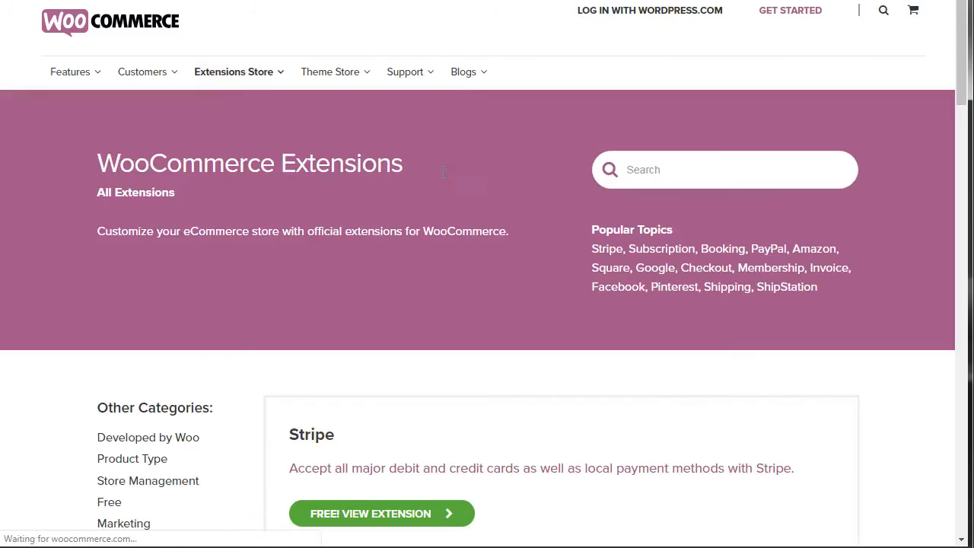
drag(962, 36, 961, 95)
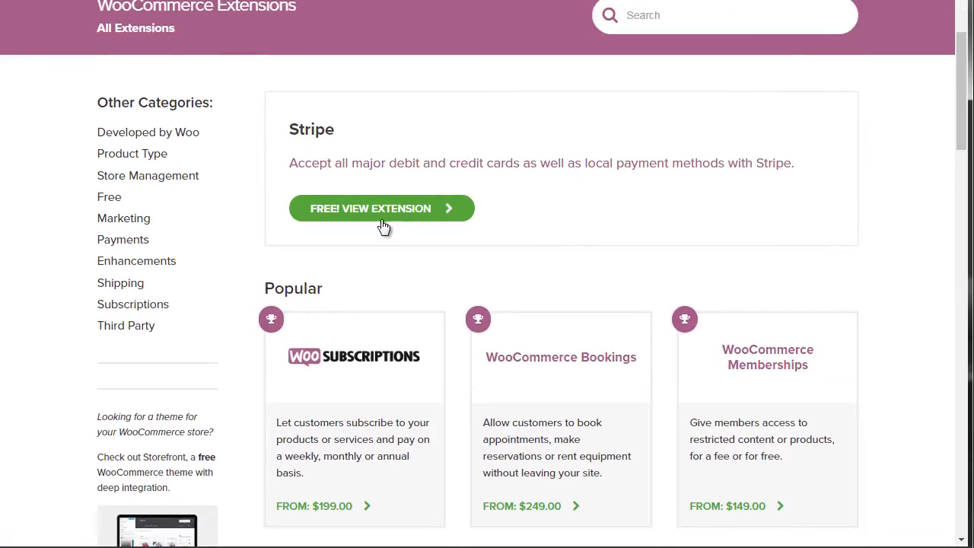
drag(961, 108, 962, 139)
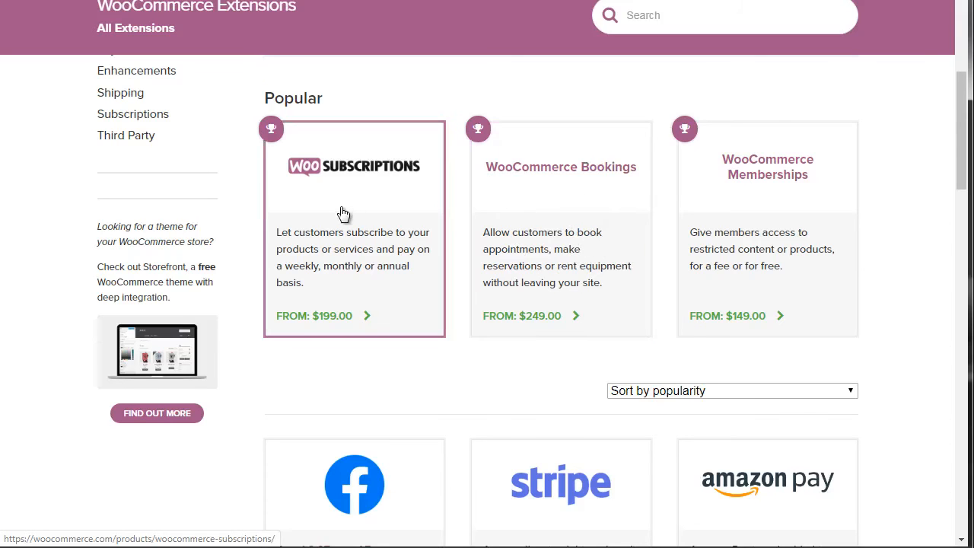
drag(965, 133, 963, 205)
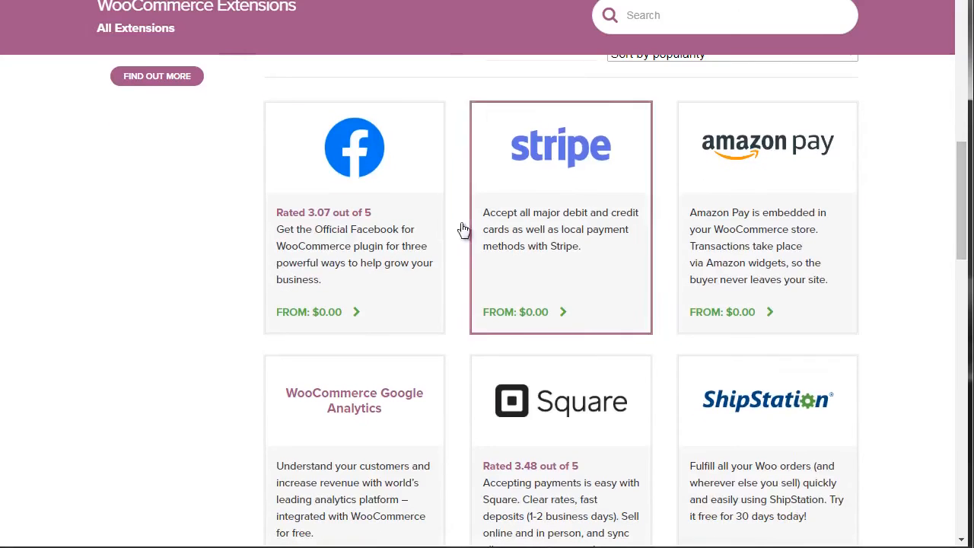
drag(957, 178, 963, 250)
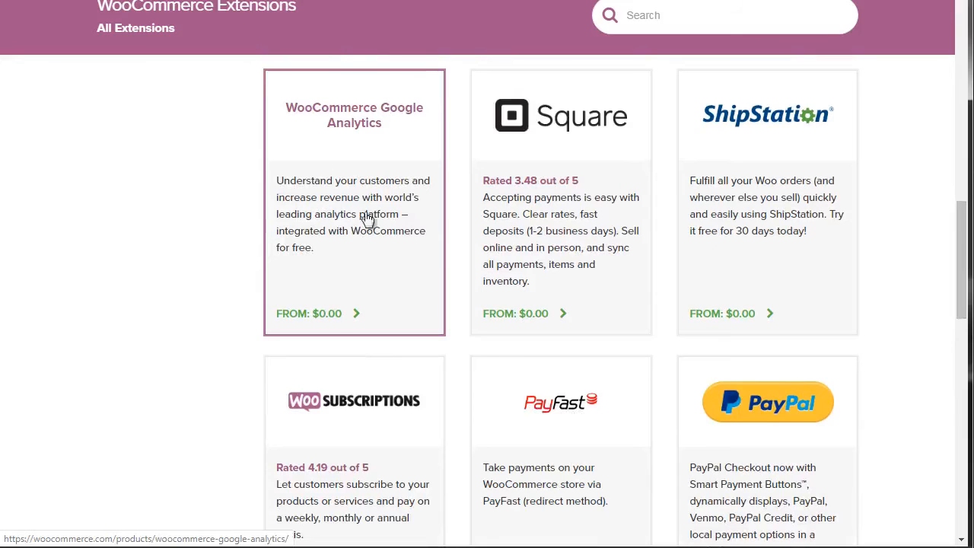
drag(956, 232, 956, 232)
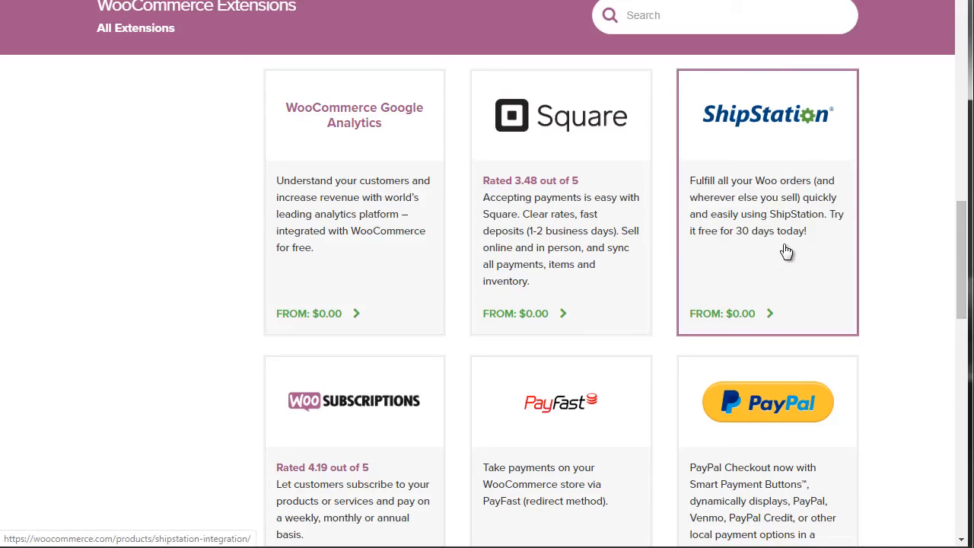
drag(957, 263, 963, 382)
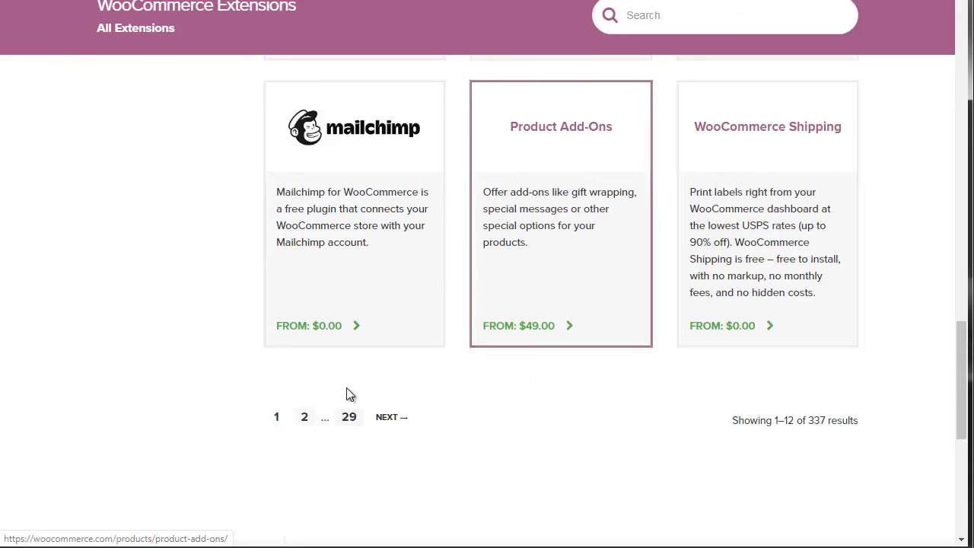
drag(962, 381, 961, 139)
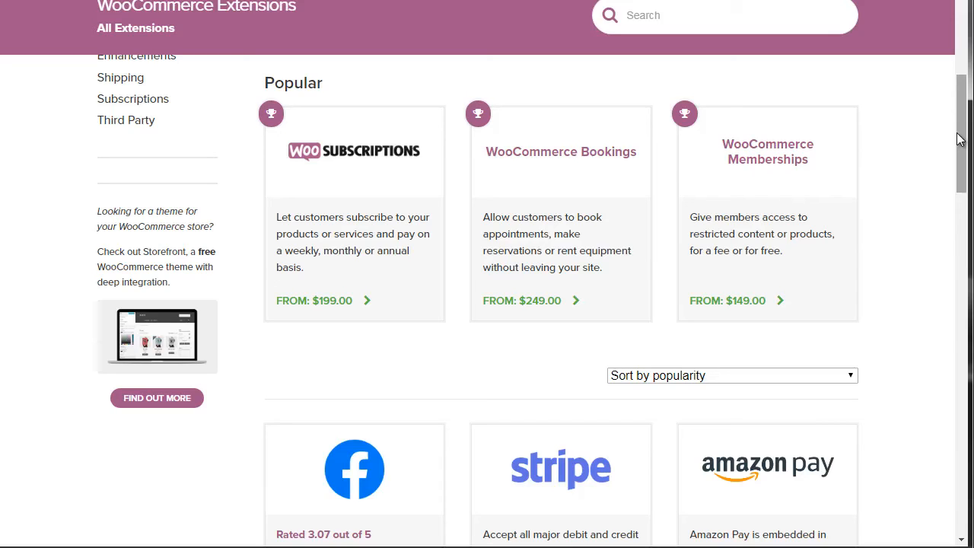
drag(960, 167, 961, 160)
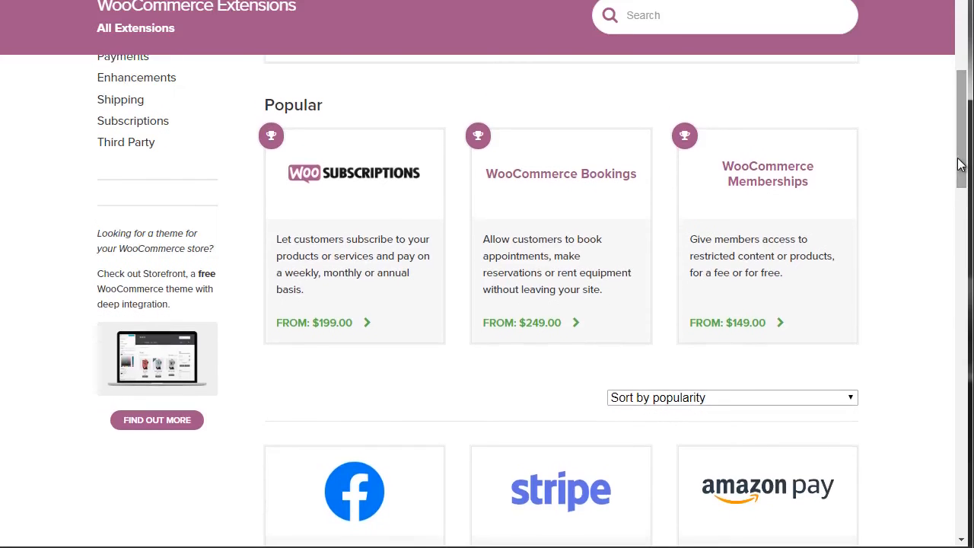
Step: Search the WooCommerce extensions for "subscription"
click(636, 15)
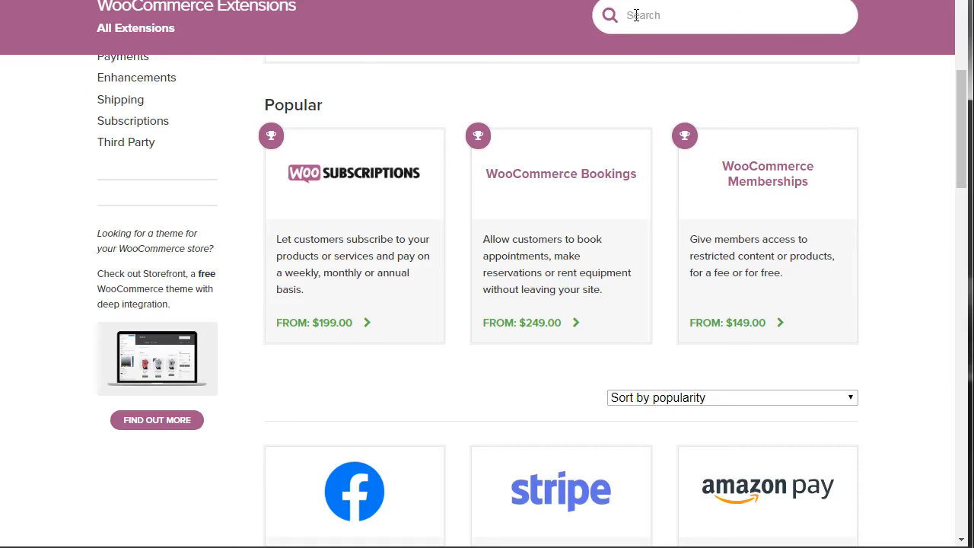
text(subscri)
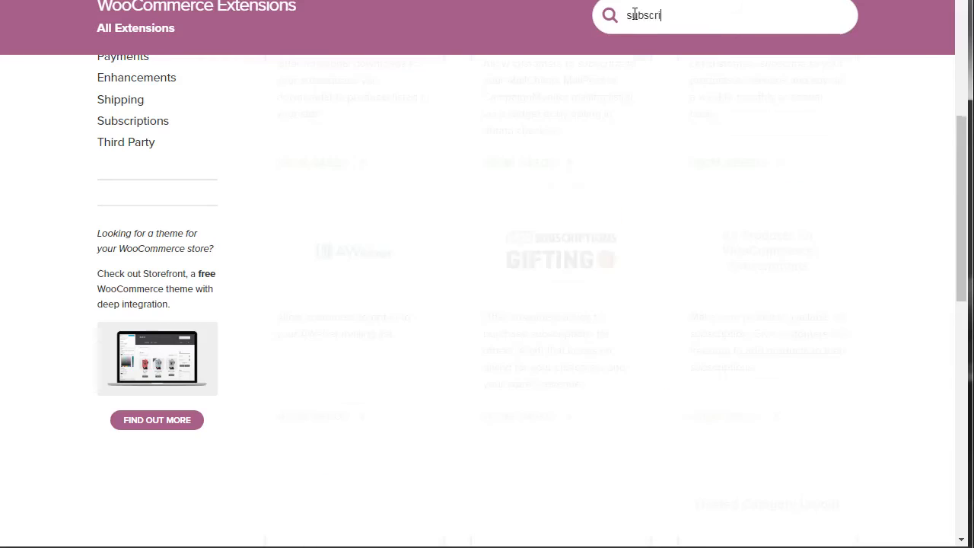
text(ption)
double_click(635, 14)
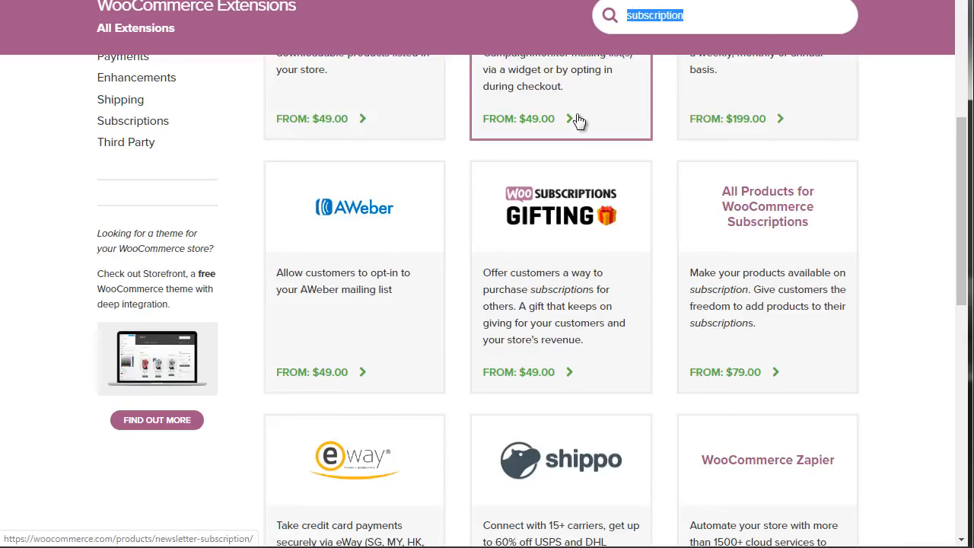
click(725, 17)
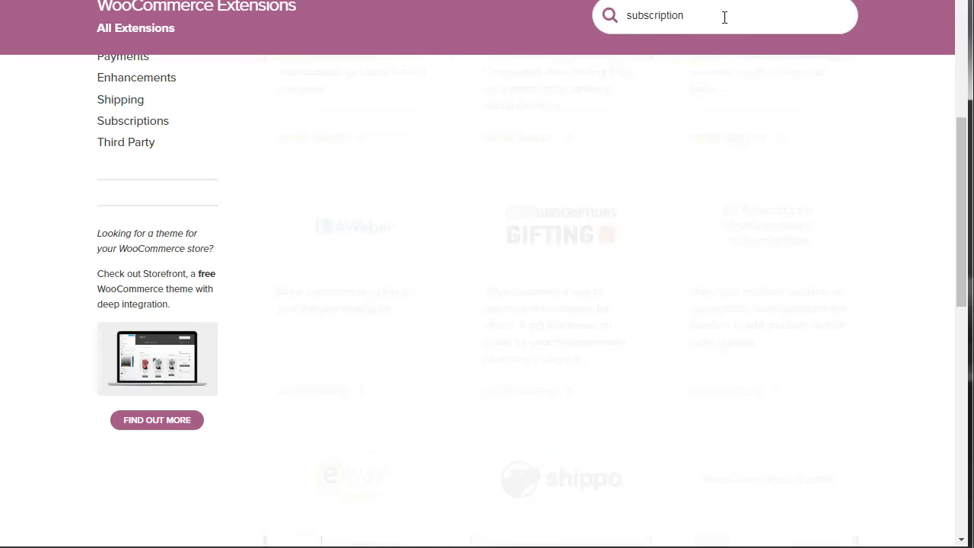
Step: Examine the extensions and prices in the subscription search results, and check the other extension categories, including the Marketing subcategories
drag(962, 162, 958, 102)
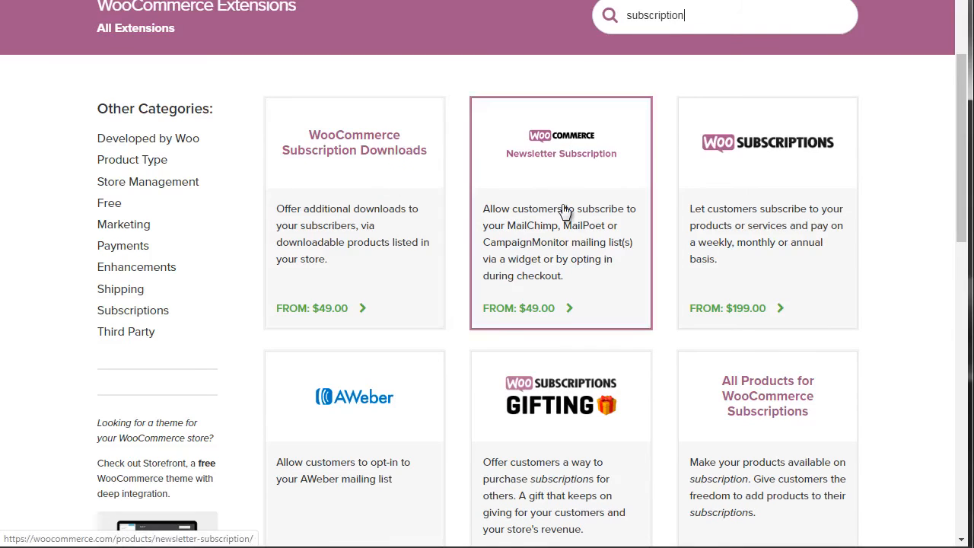
scroll(565, 211, down, 3)
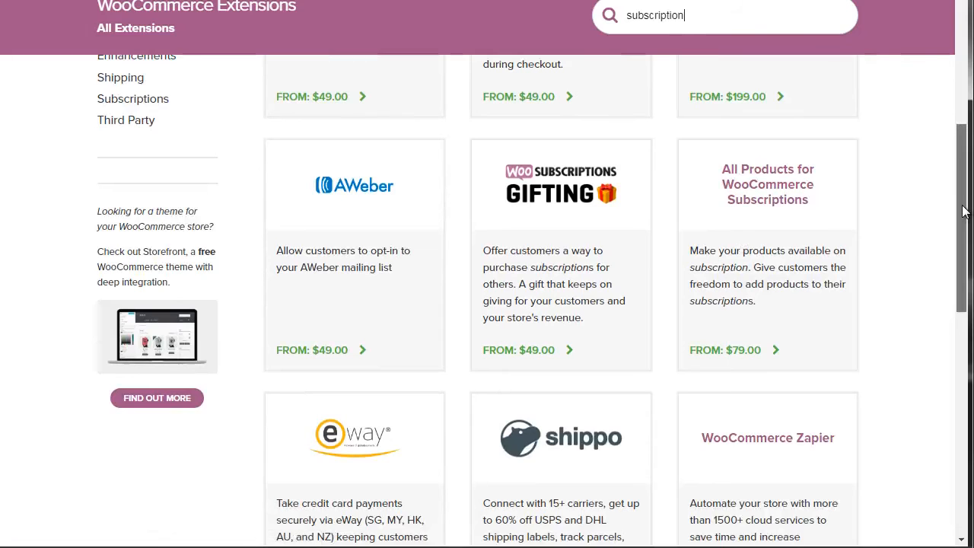
drag(967, 207, 965, 225)
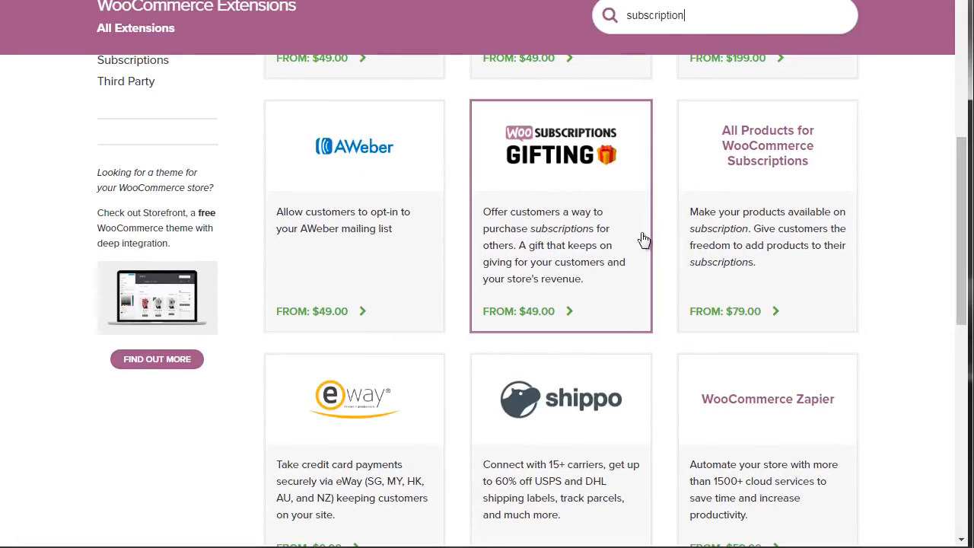
drag(964, 173, 963, 268)
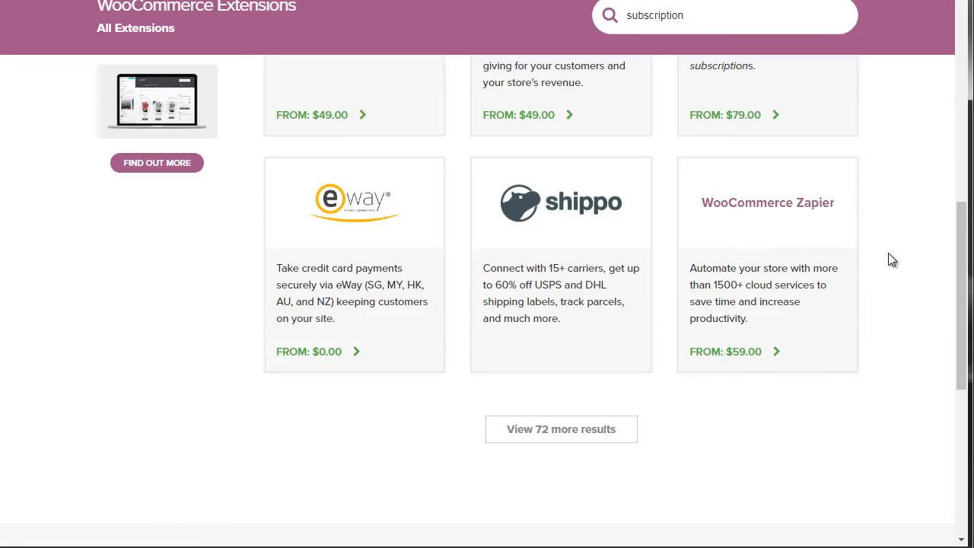
drag(962, 286, 957, 244)
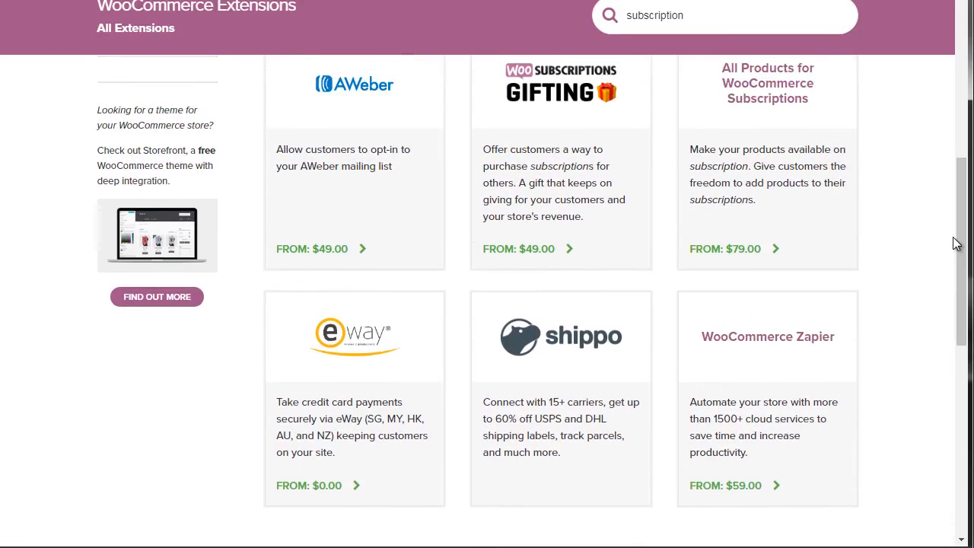
drag(956, 243, 957, 152)
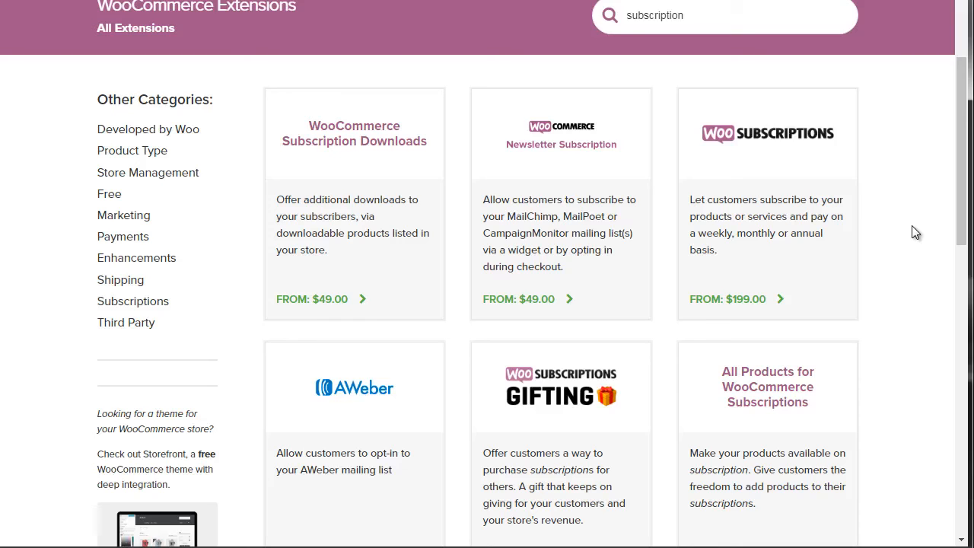
mouse_move(126, 221)
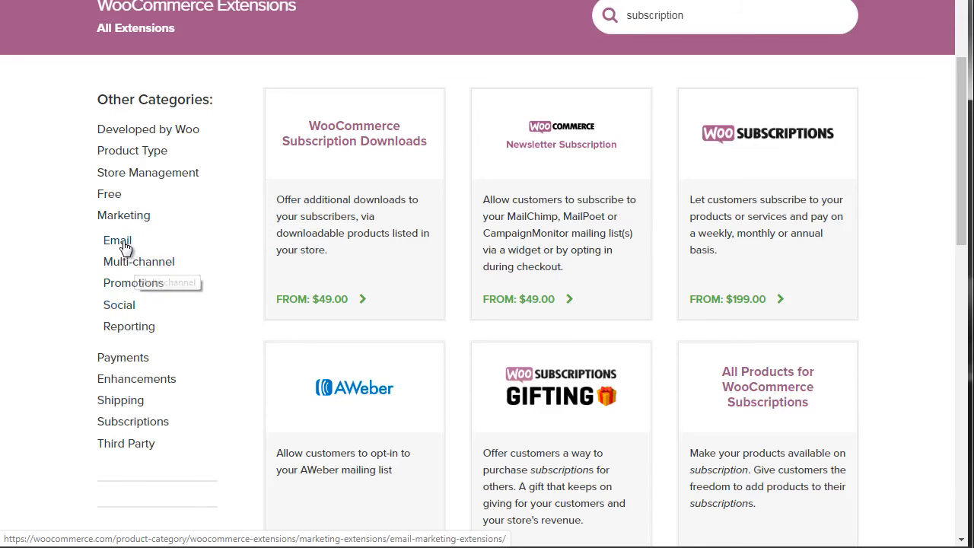
drag(963, 182, 964, 189)
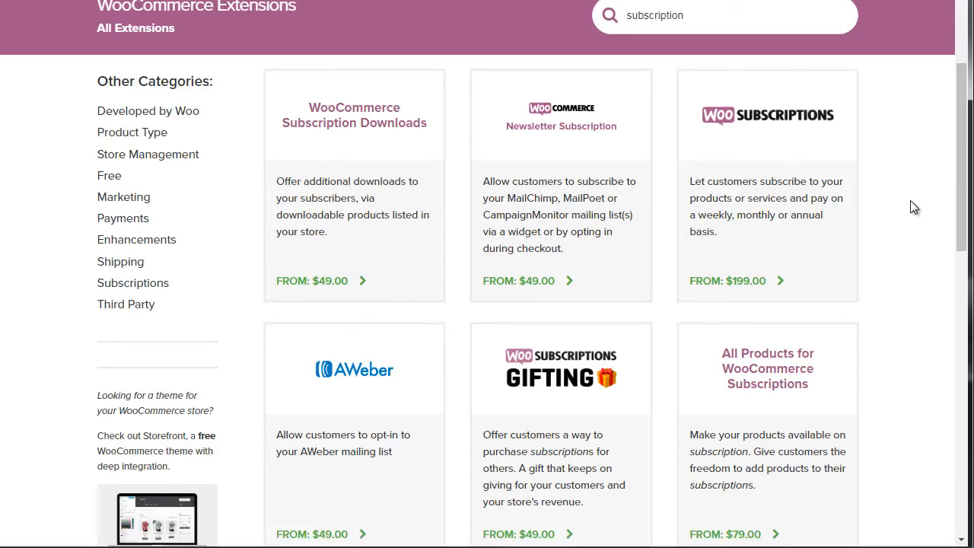
drag(964, 169, 964, 162)
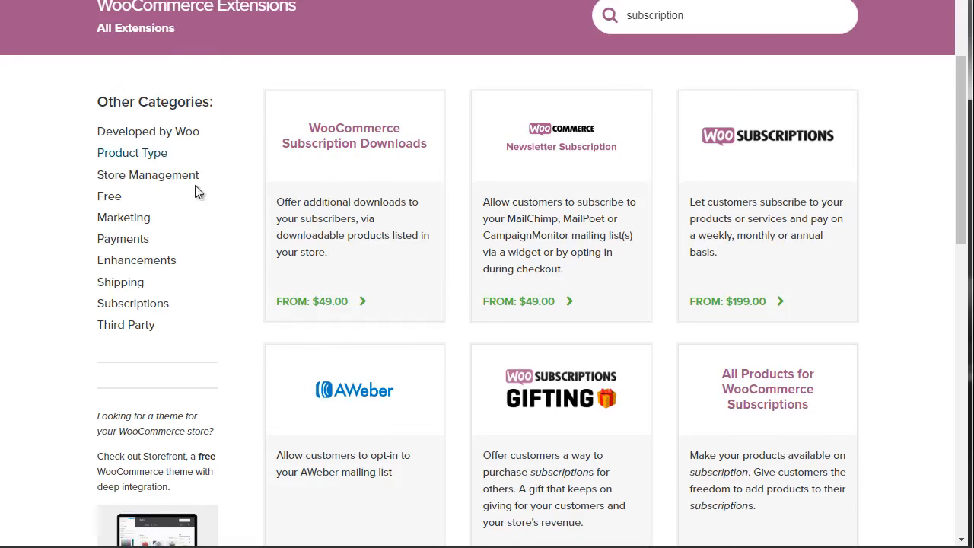
drag(961, 169, 960, 166)
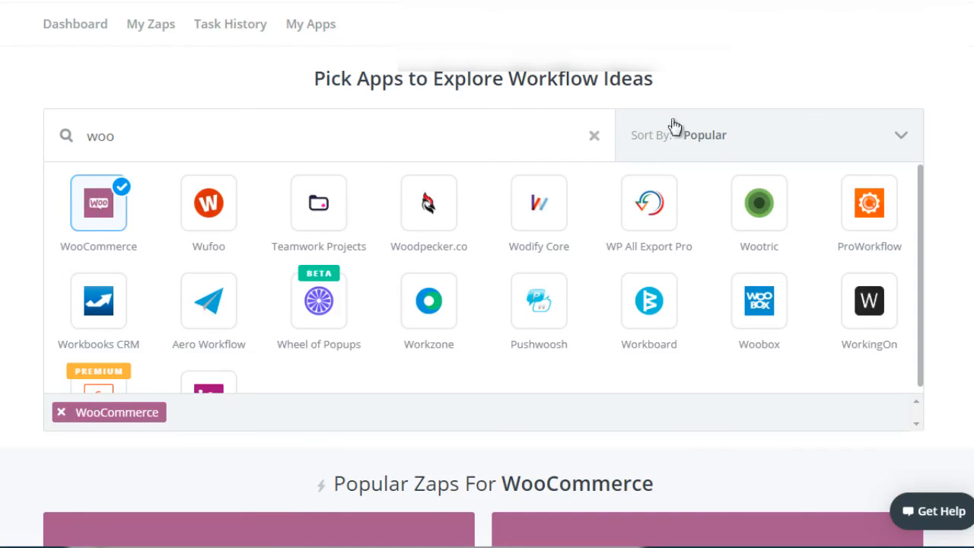
Step: Review Zapier's popular Zaps for WooCommerce, such as the Google Sheets and ActiveCampaign integrations
scroll(487, 273, down, 6)
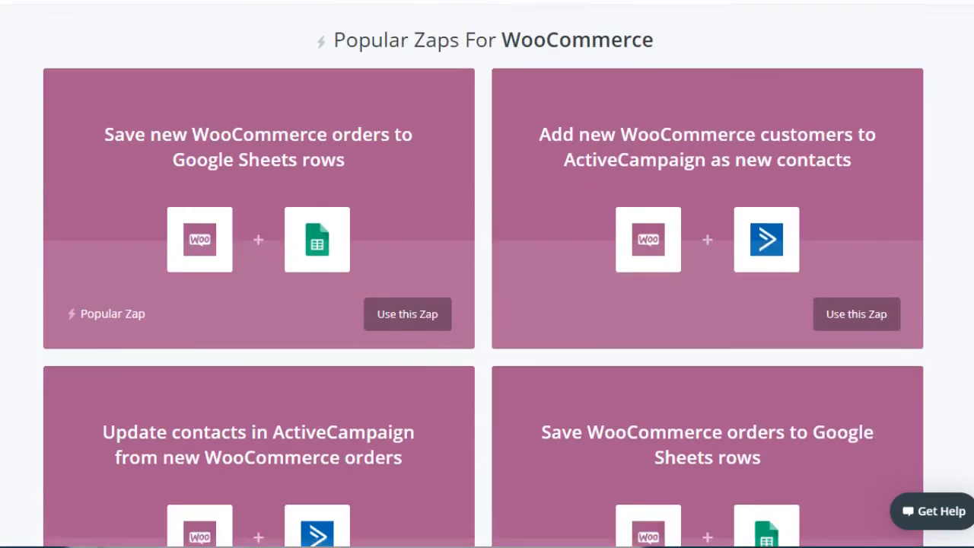
scroll(487, 274, down, 1)
scroll(487, 274, up, 1)
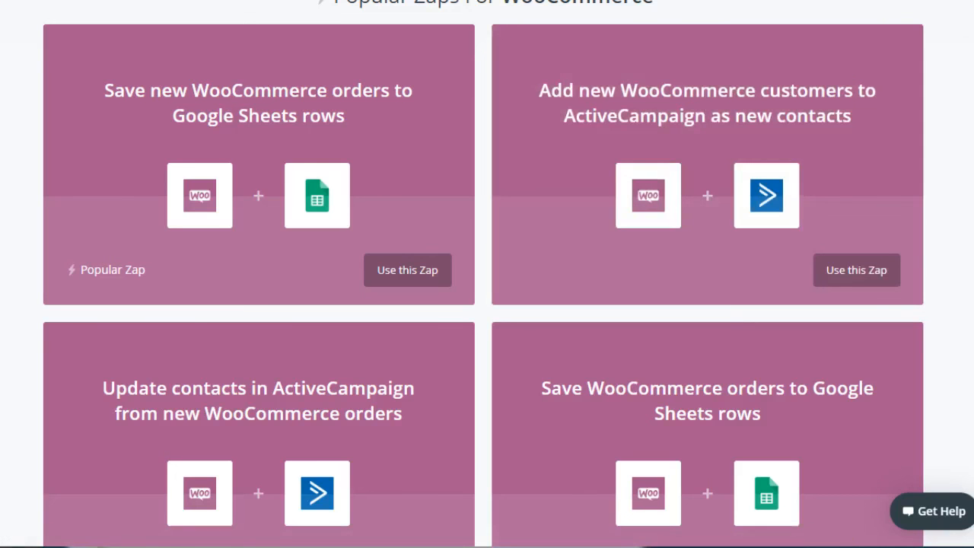
Step: Examine the further WooCommerce Zaps for HubSpot, MailChimp, Slack, QuickBooks Online, Trello, Xero, Tookan, AWeber and email
scroll(344, 115, down, 4)
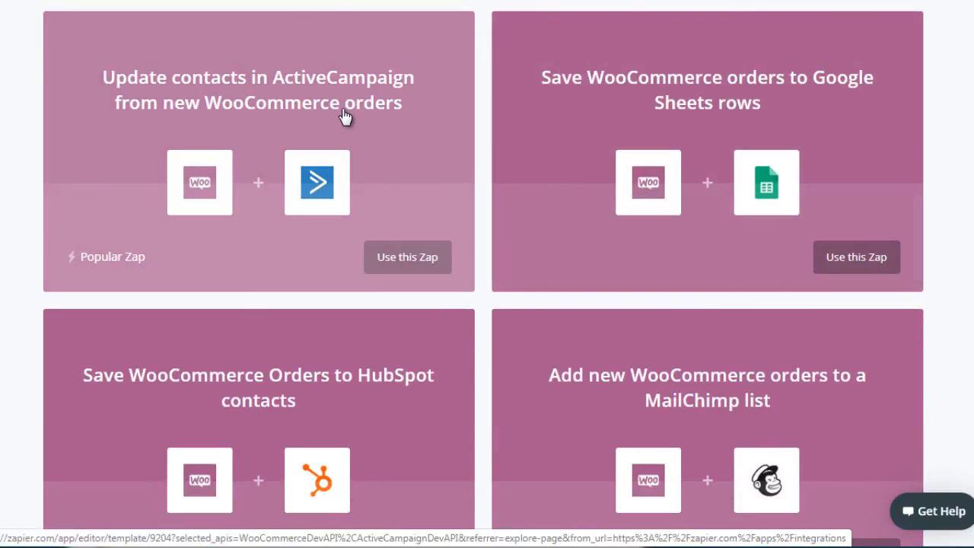
scroll(484, 274, down, 1)
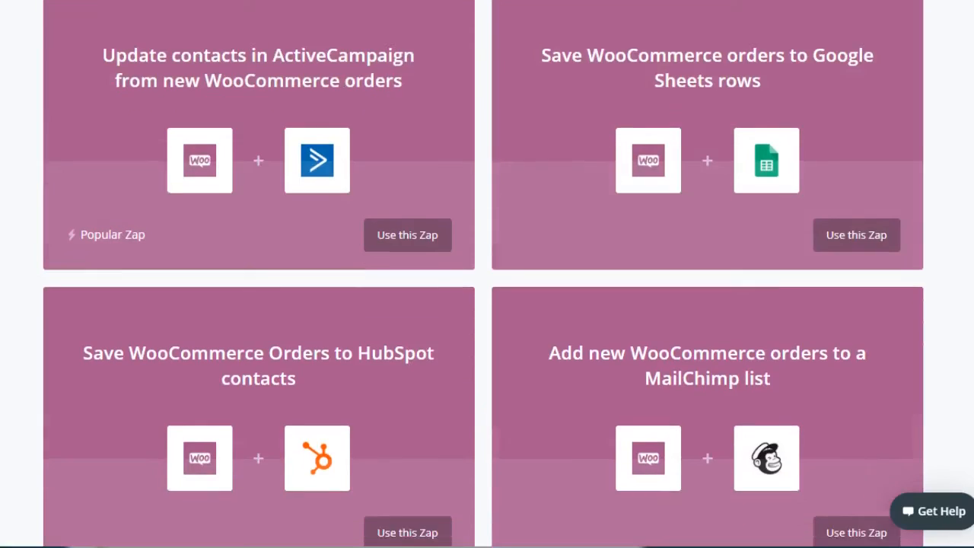
scroll(484, 274, down, 1)
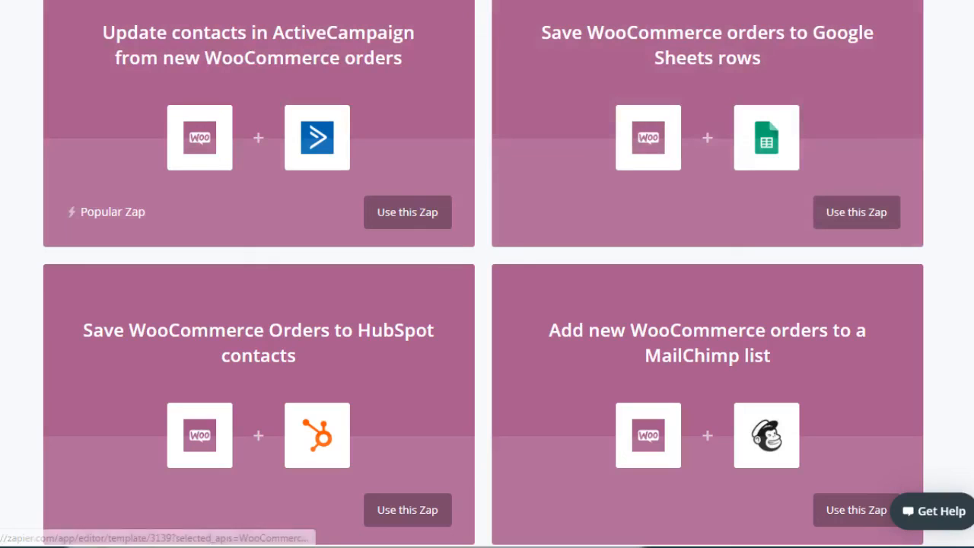
scroll(487, 274, down, 7)
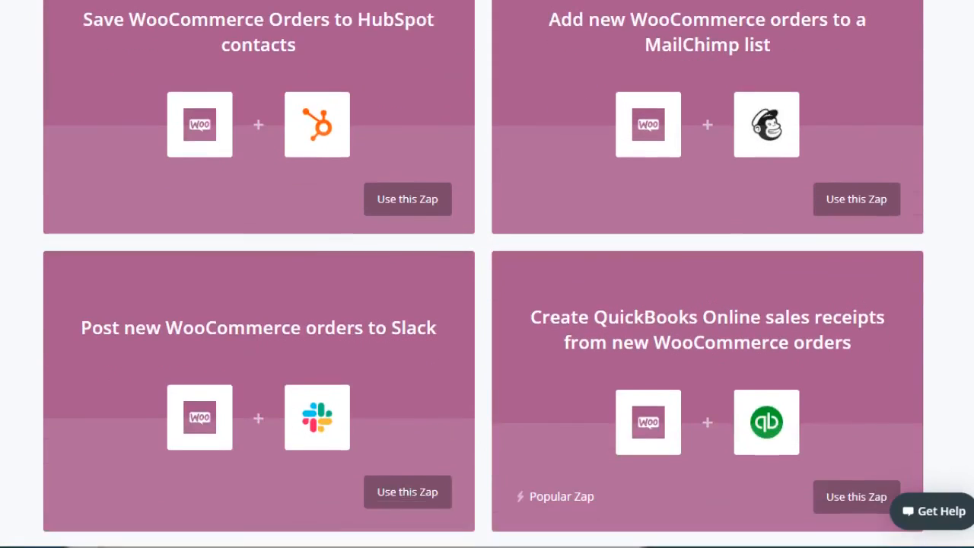
scroll(487, 274, up, 2)
scroll(487, 273, down, 3)
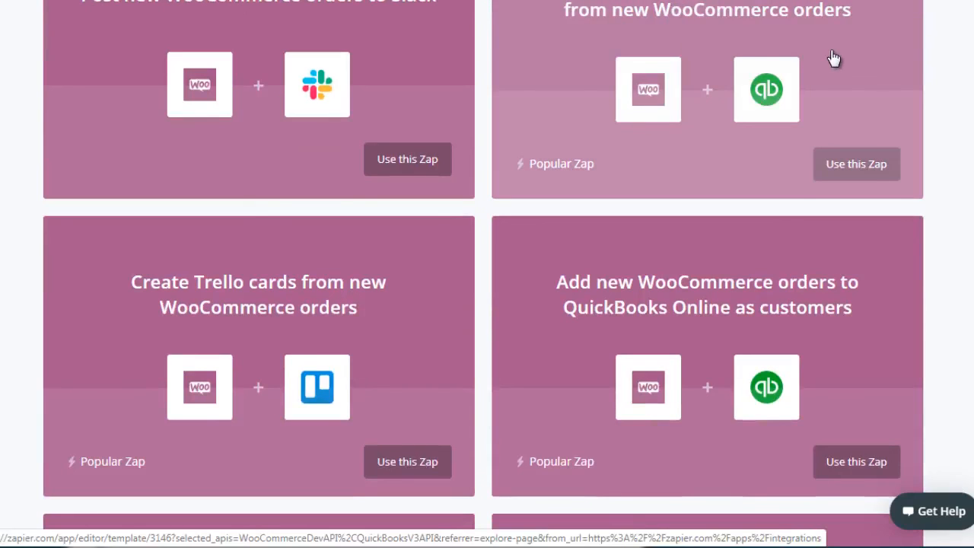
scroll(487, 274, down, 3)
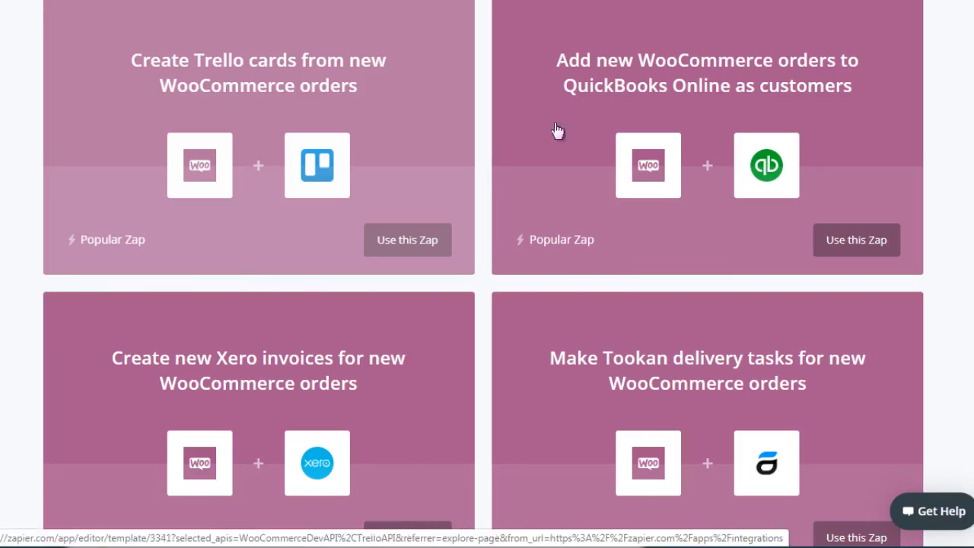
scroll(487, 274, down, 2)
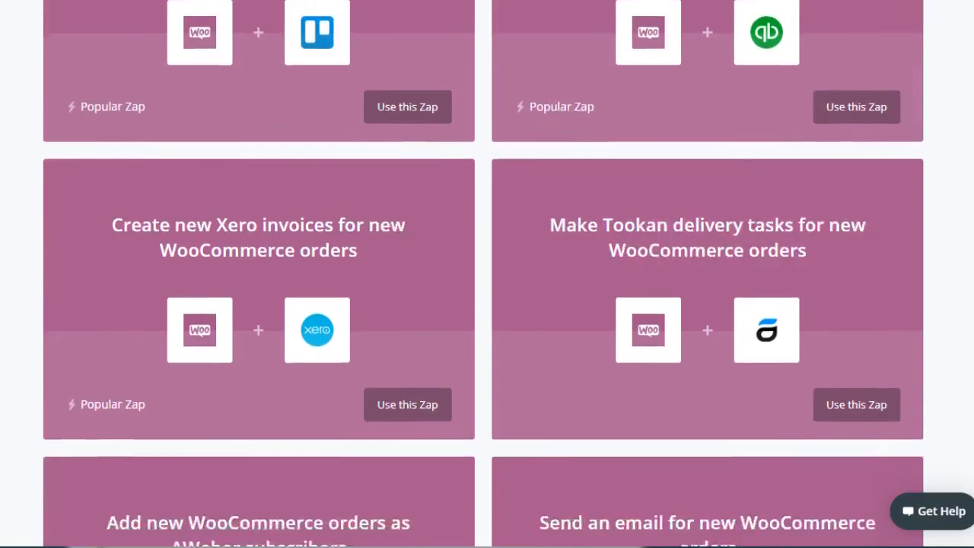
scroll(487, 274, up, 1)
scroll(487, 274, down, 4)
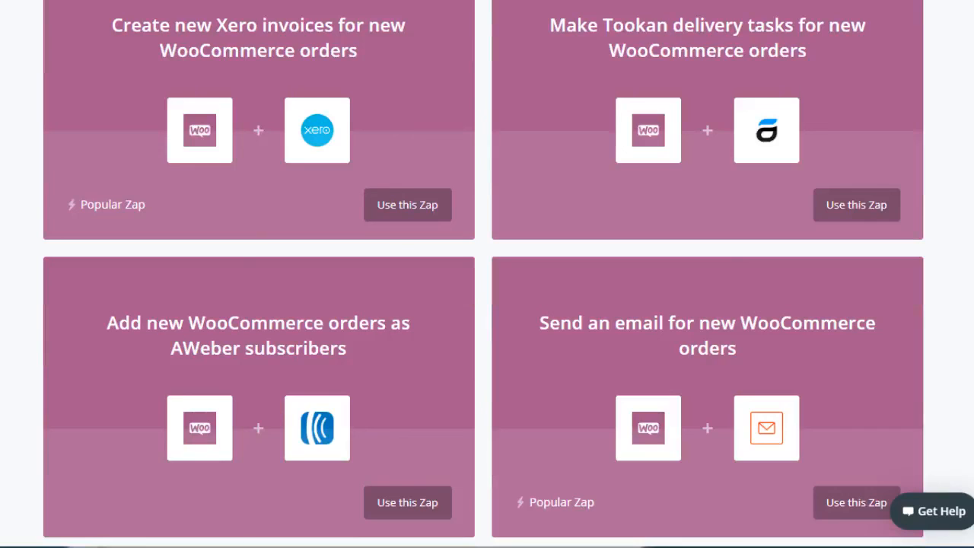
scroll(487, 274, up, 1)
scroll(487, 274, down, 3)
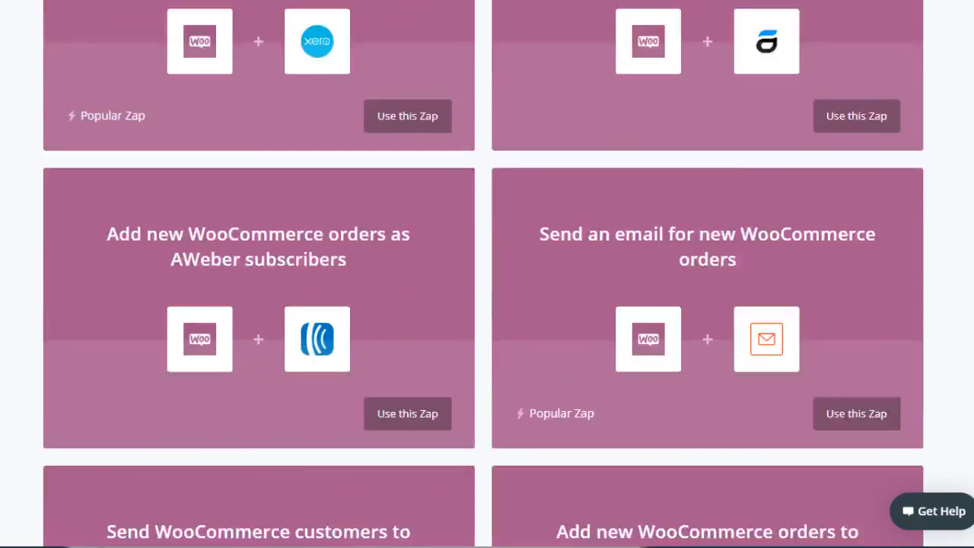
Step: Examine the remaining WooCommerce Zaps, from Ontraport, Gmail and Twilio through Excel and Facebook Offline Conversion to the end of the shown list
scroll(487, 273, down, 20)
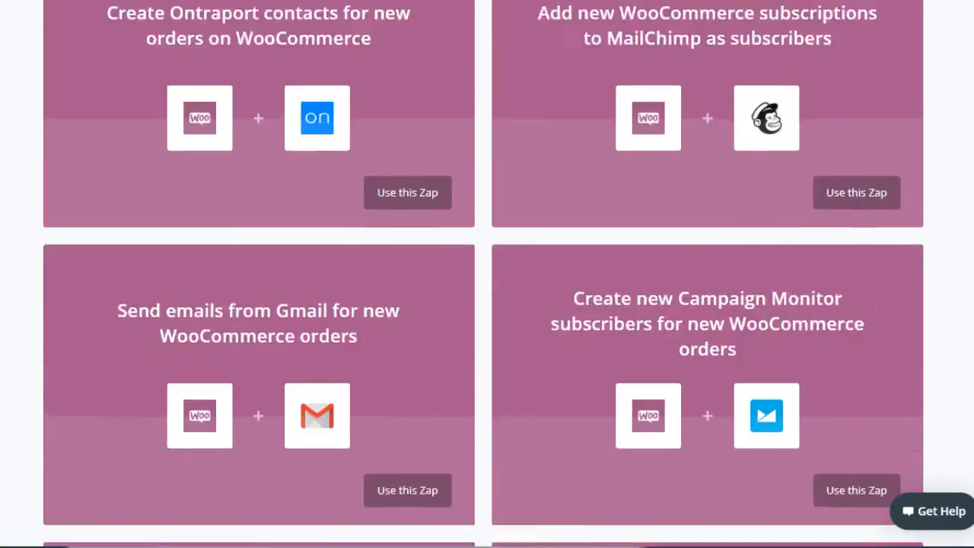
scroll(487, 274, down, 1)
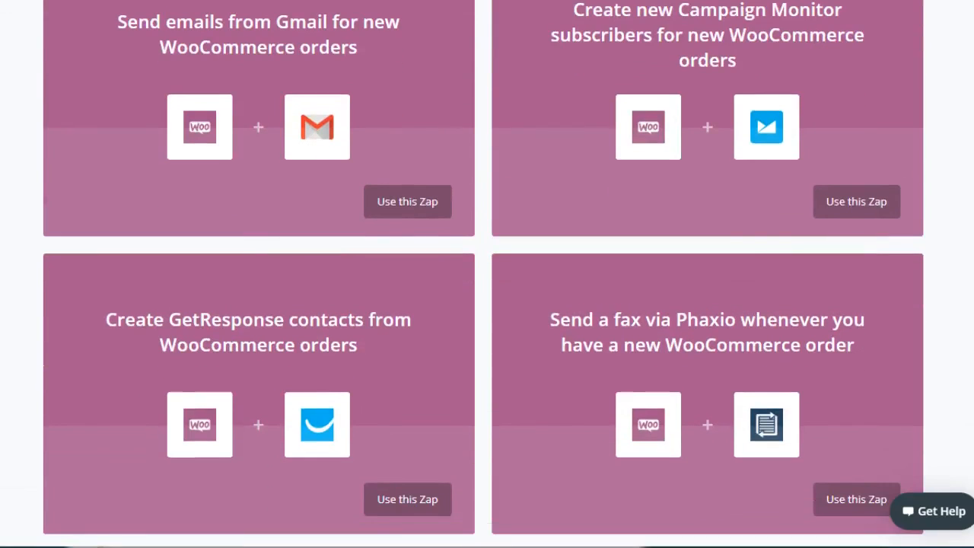
scroll(487, 274, down, 11)
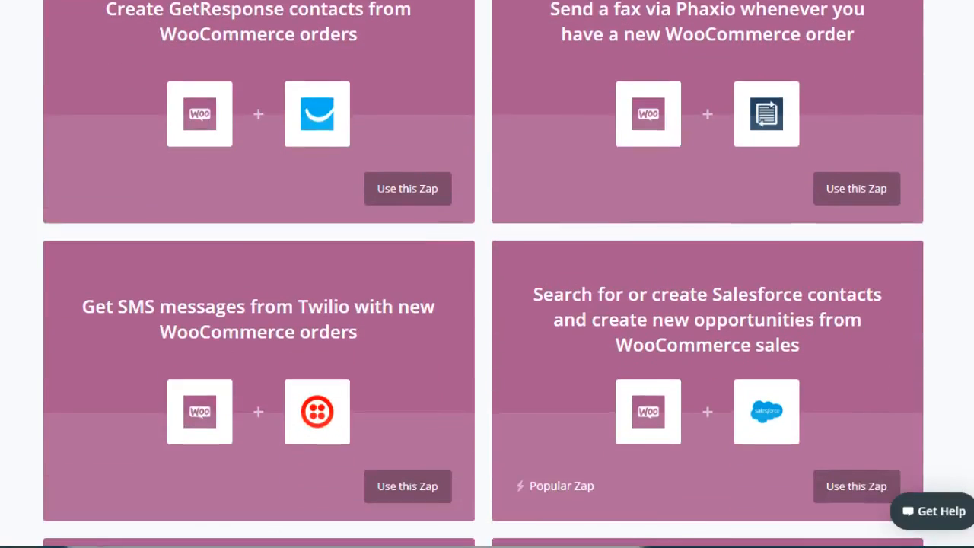
scroll(487, 274, down, 12)
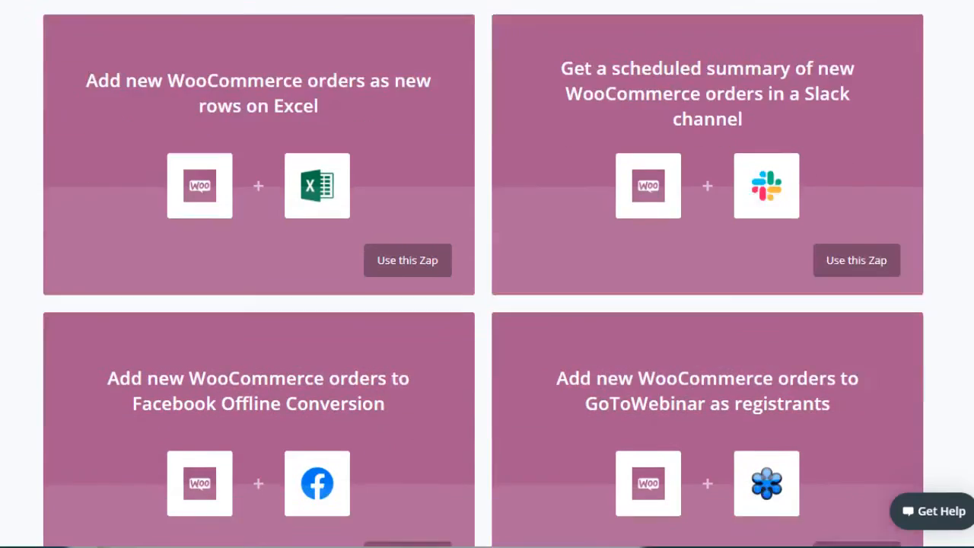
scroll(487, 274, down, 11)
scroll(487, 274, up, 11)
scroll(487, 274, down, 3)
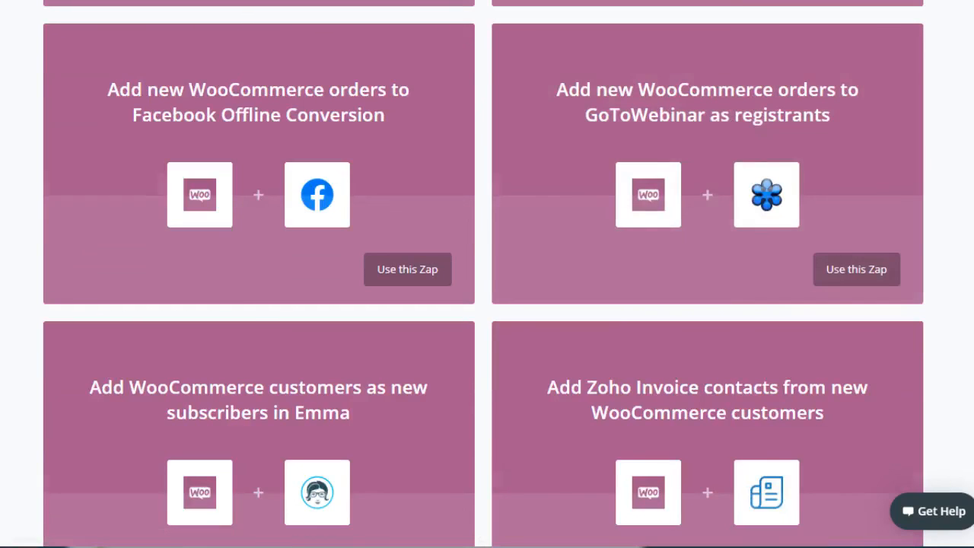
scroll(487, 274, down, 20)
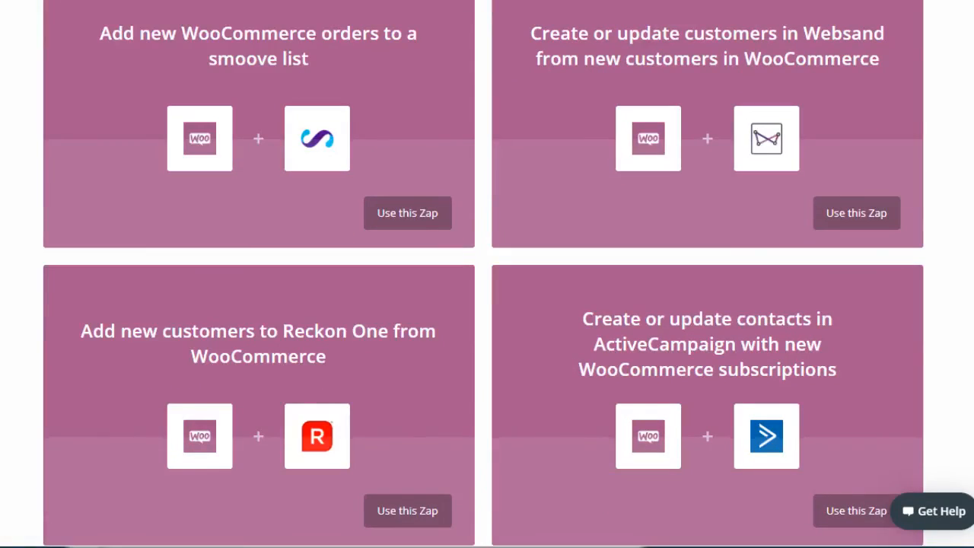
scroll(487, 274, down, 10)
scroll(488, 274, down, 10)
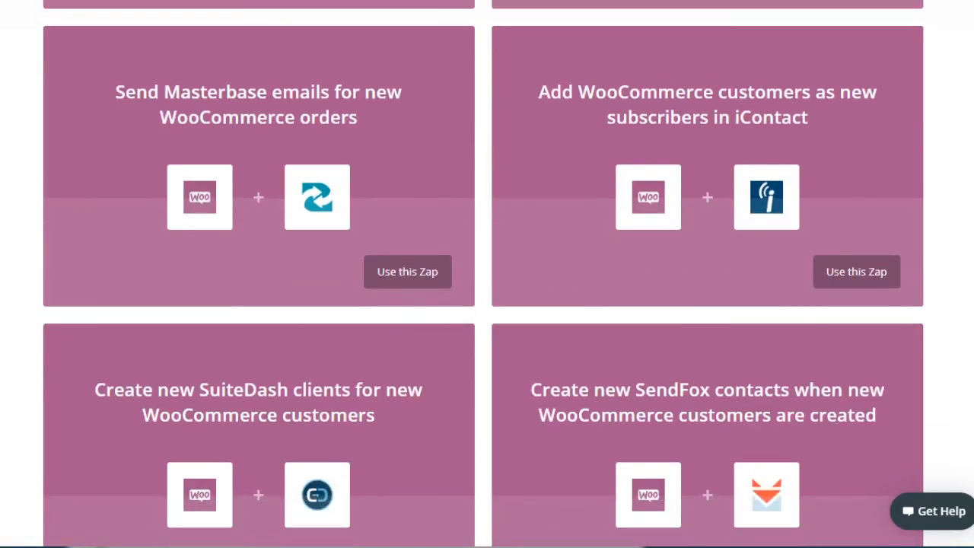
scroll(487, 274, down, 14)
scroll(487, 274, up, 3)
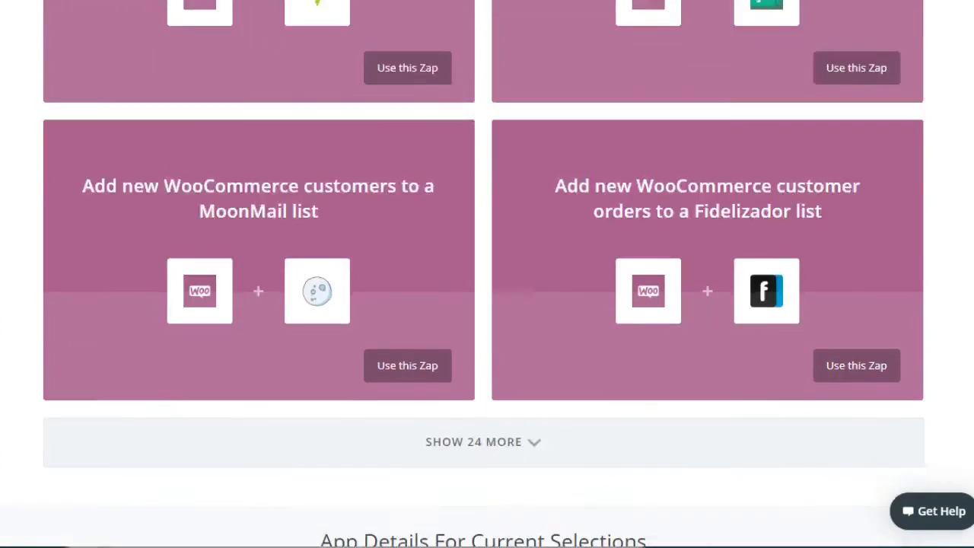
scroll(487, 274, up, 2)
scroll(487, 274, down, 1)
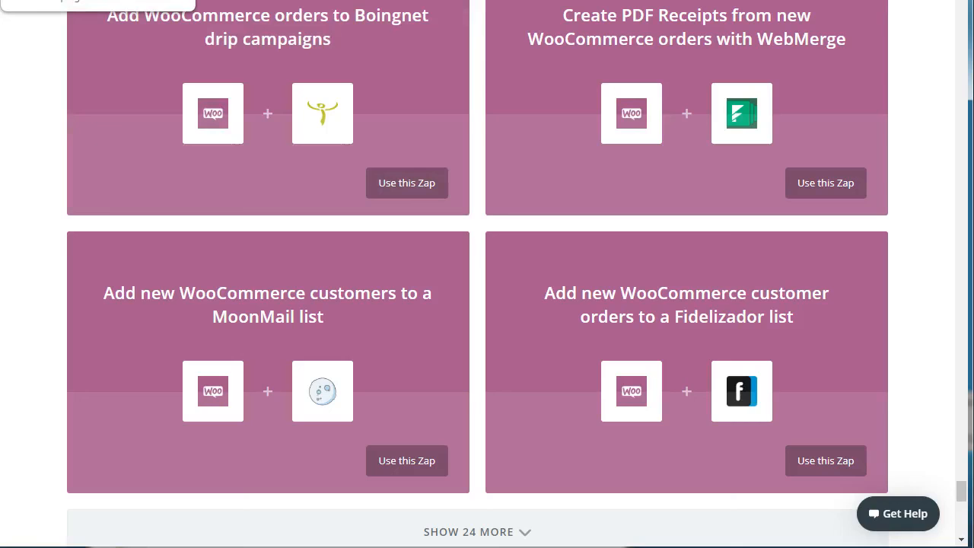
Step: Switch to the Uncanny Automator plugin website and open its overview of all triggers and actions
click(76, 1)
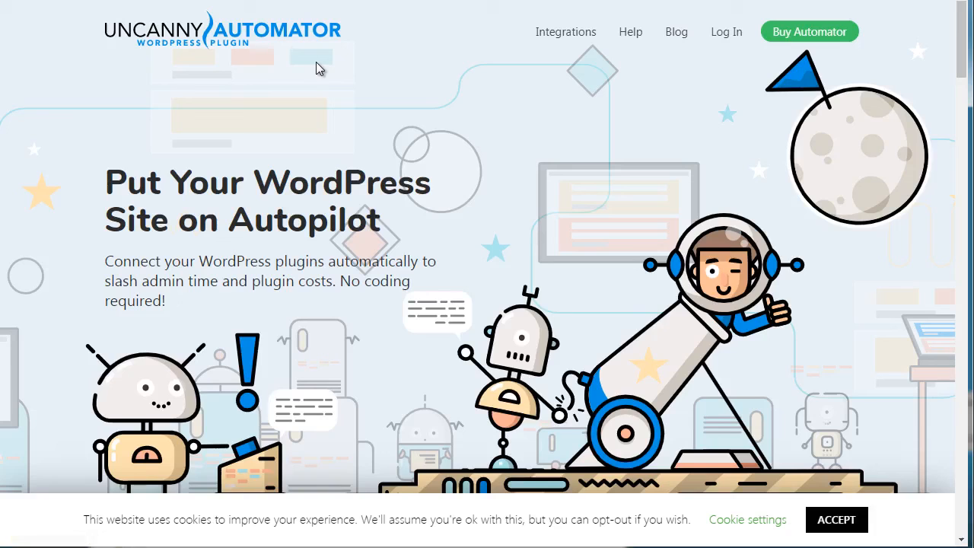
mouse_move(555, 34)
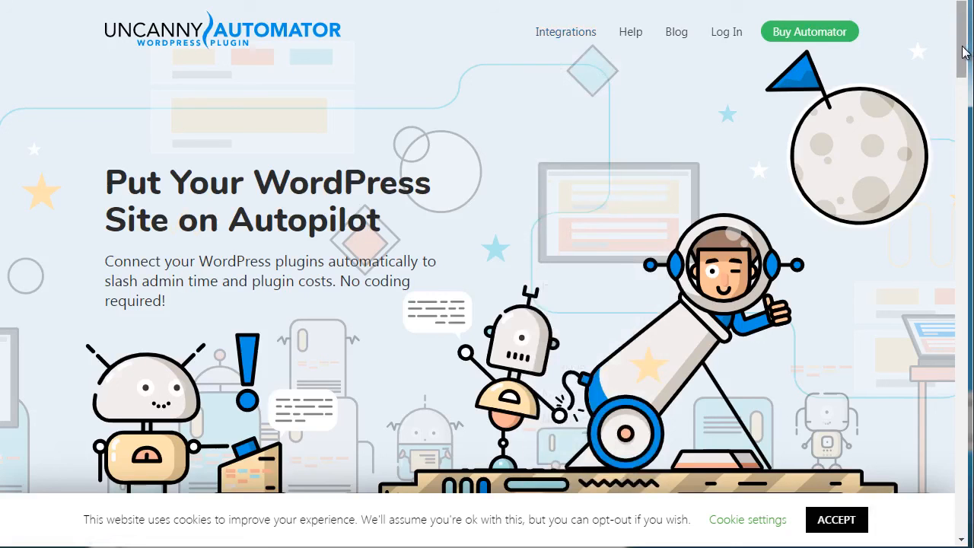
mouse_move(960, 52)
mouse_down()
mouse_move(972, 100)
mouse_move(961, 51)
mouse_up()
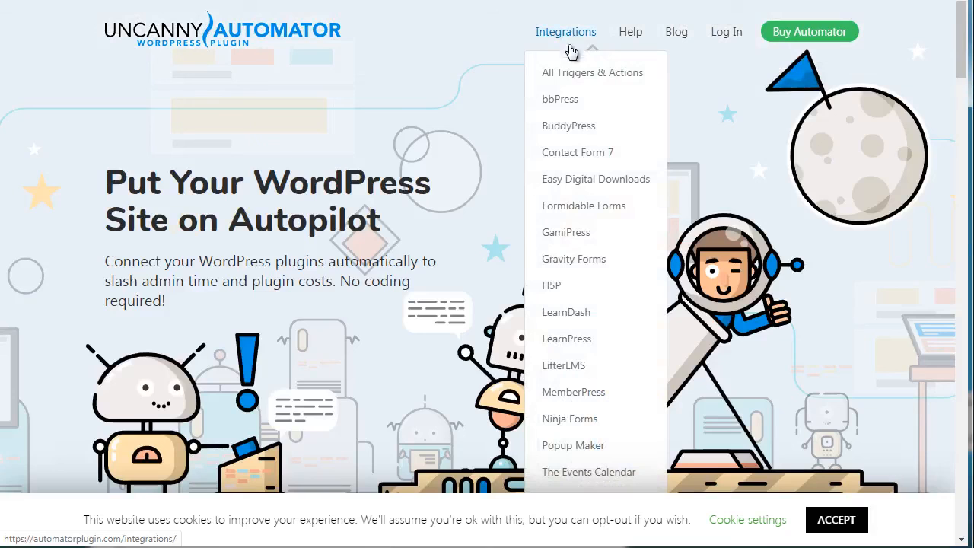
click(569, 76)
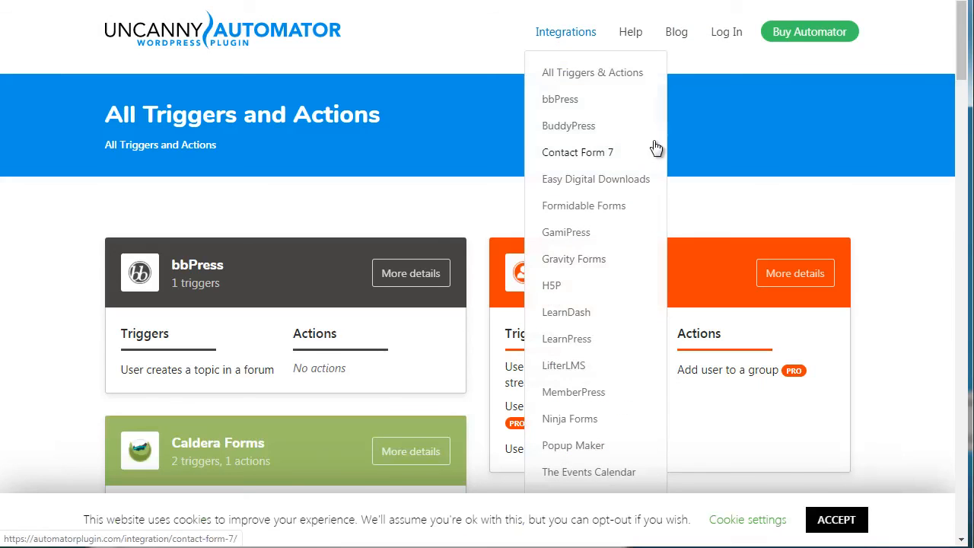
Step: Review the triggers and actions of the listed plugin integrations, from bbPress to LearnDash, dismissing the newsletter sign-up
drag(965, 64, 962, 77)
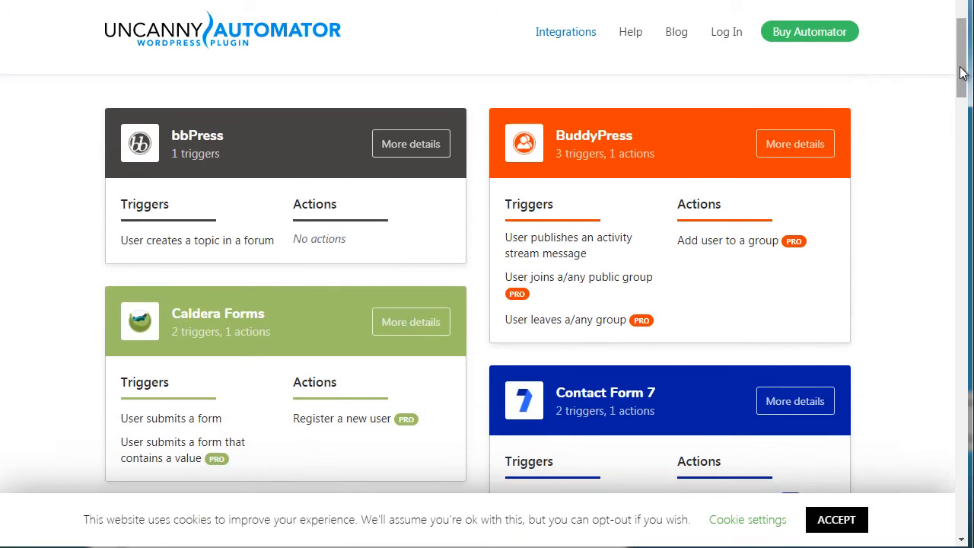
drag(962, 72, 961, 76)
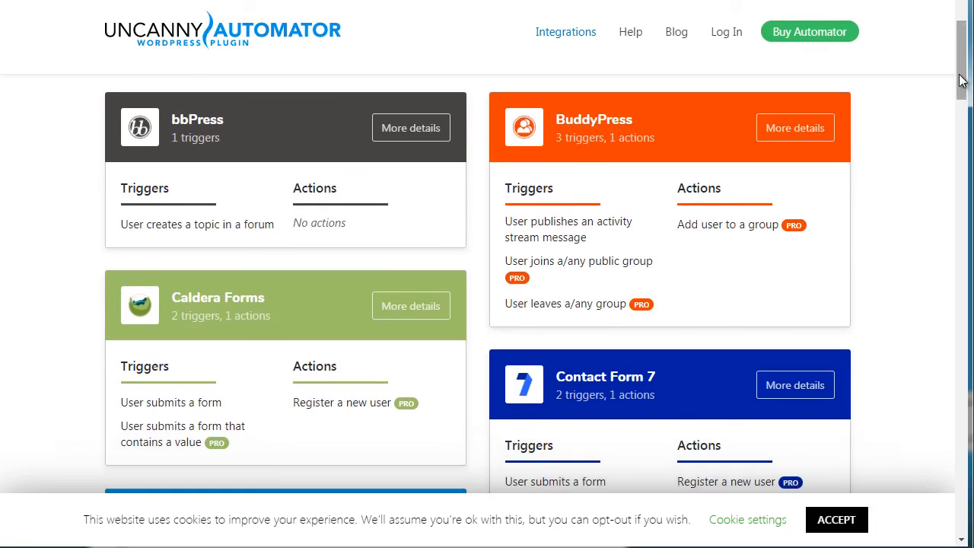
drag(962, 82, 961, 84)
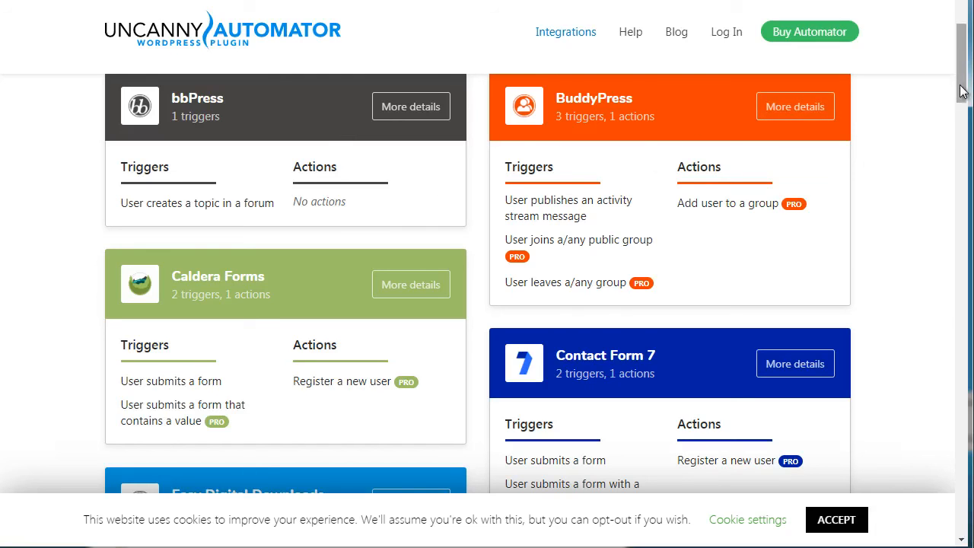
drag(960, 80, 948, 169)
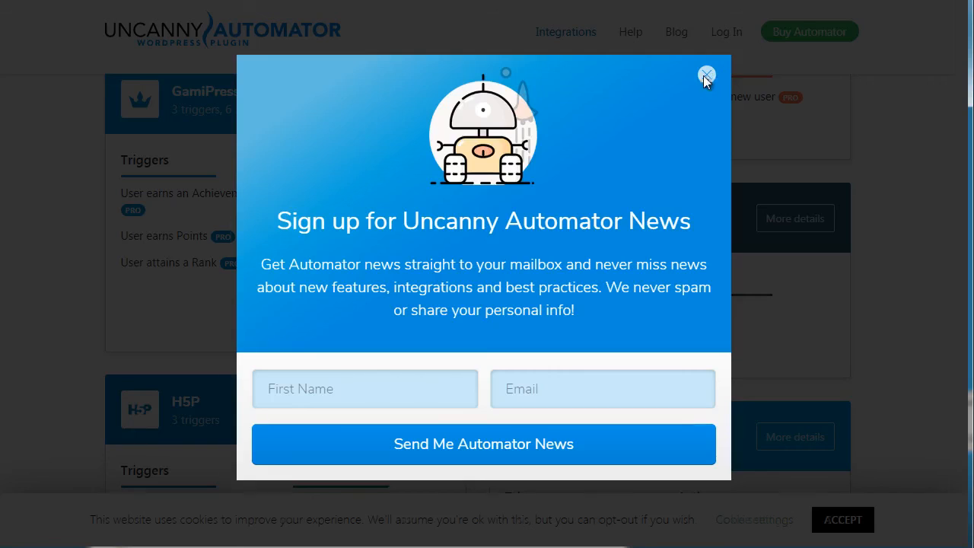
click(706, 75)
drag(960, 170, 960, 182)
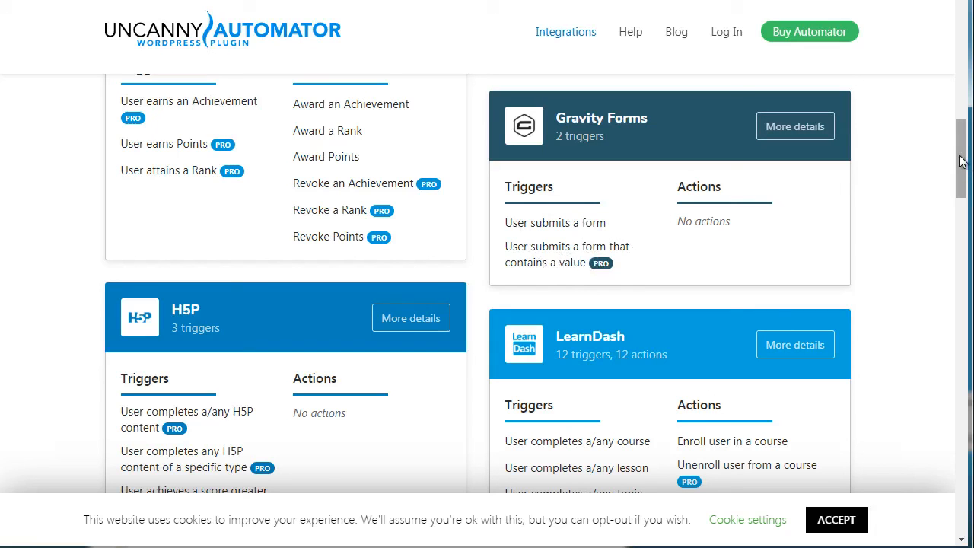
drag(961, 161, 961, 62)
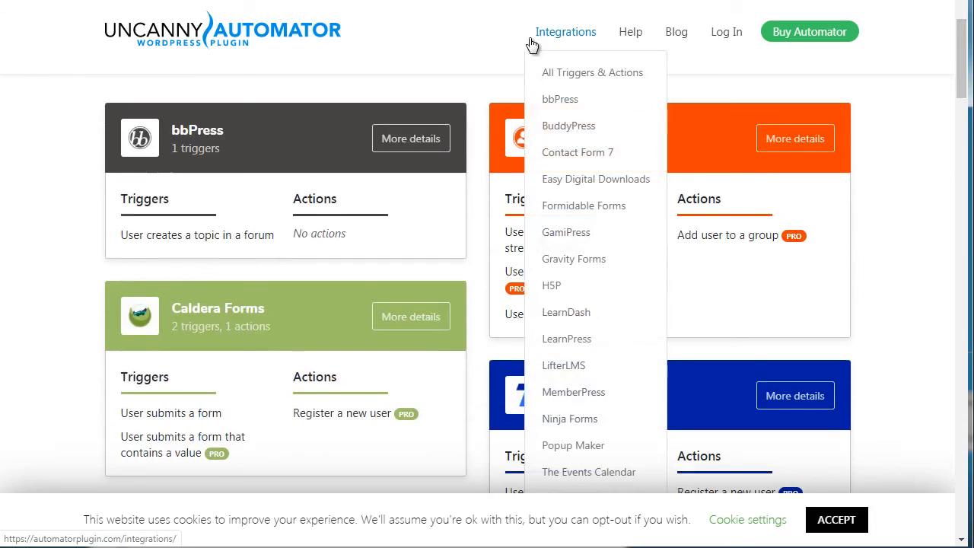
Step: Open the Uncanny Automator purchase page and compare the prices and features of the Lite, Pro and Agency plans
click(253, 40)
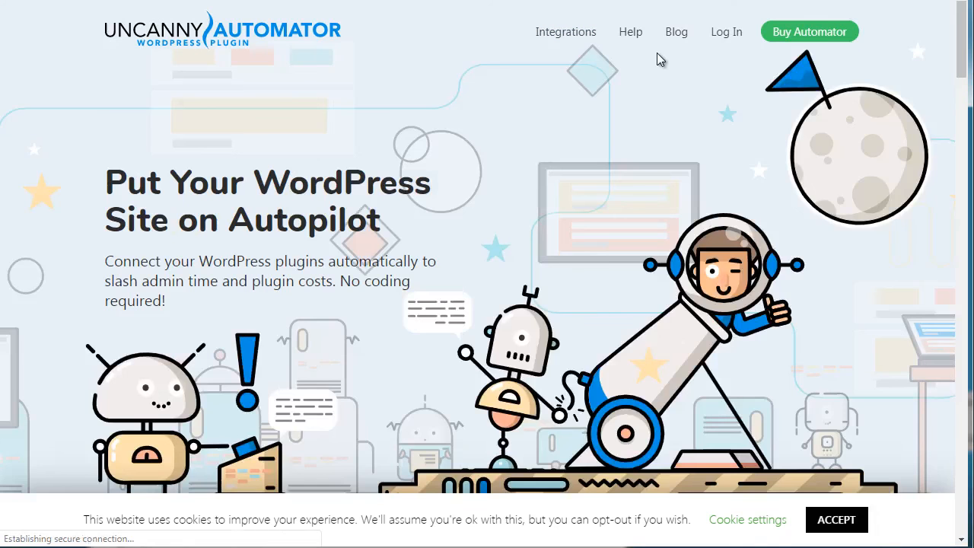
click(823, 32)
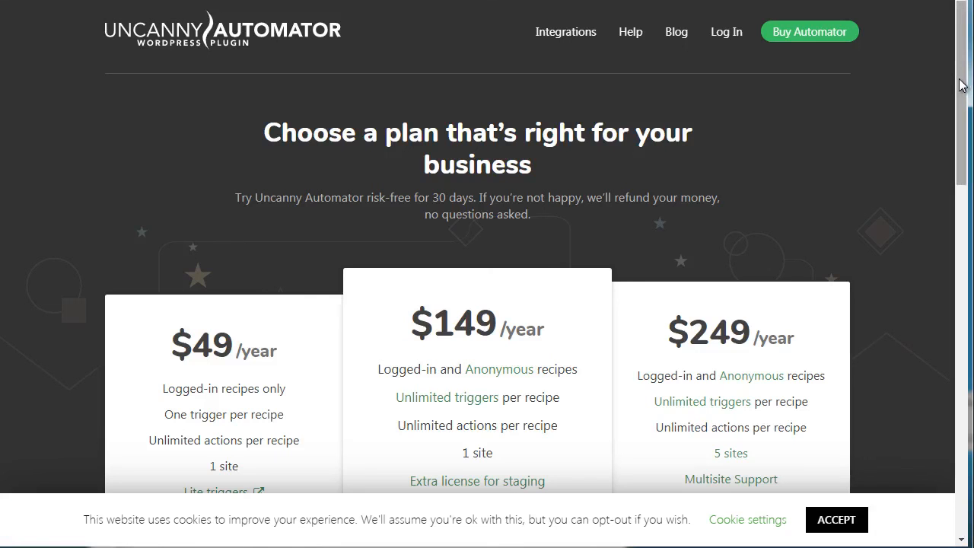
drag(961, 85, 964, 144)
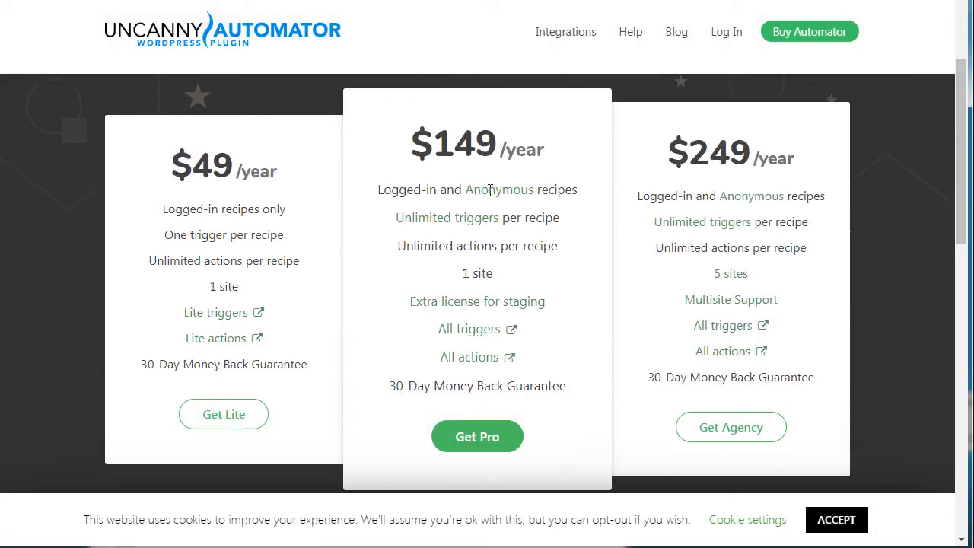